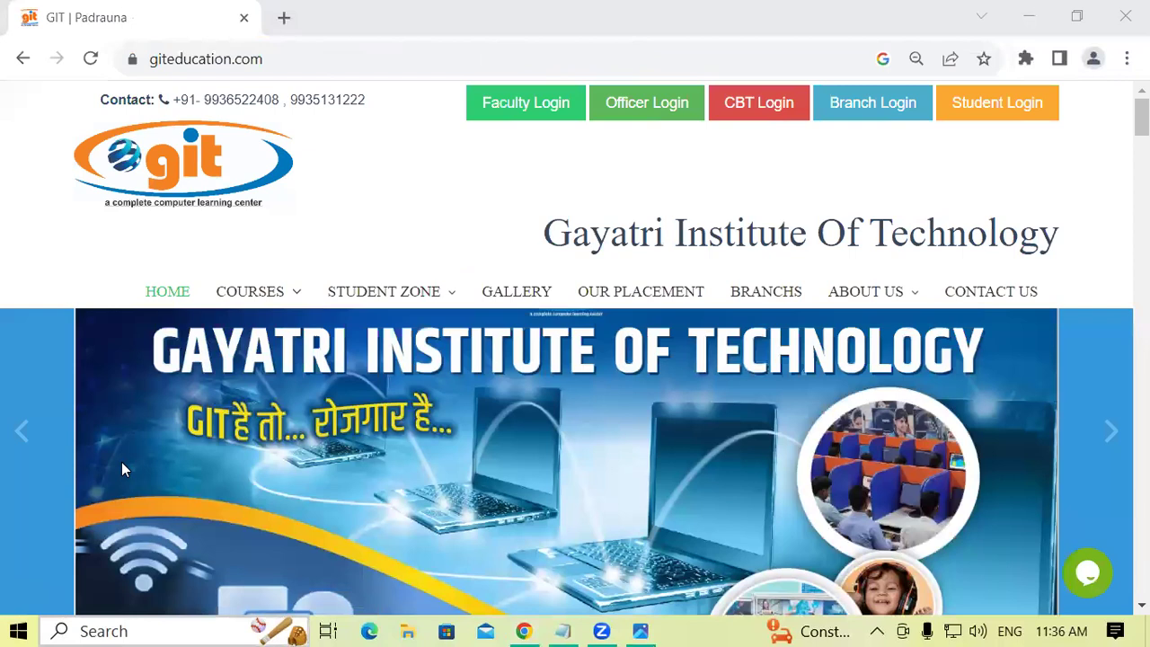
Step: Open Snipping Tool and capture a snip of the "Gayatri Institute Of Technology" heading on the website
key(super+s)
text(SN)
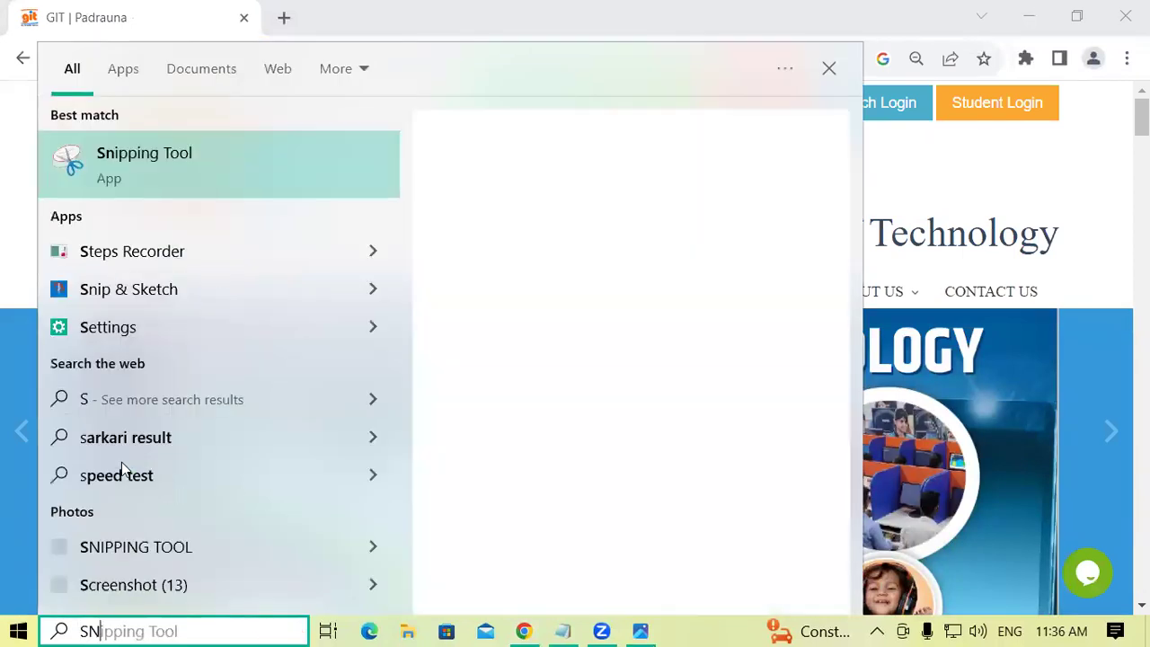
click(210, 155)
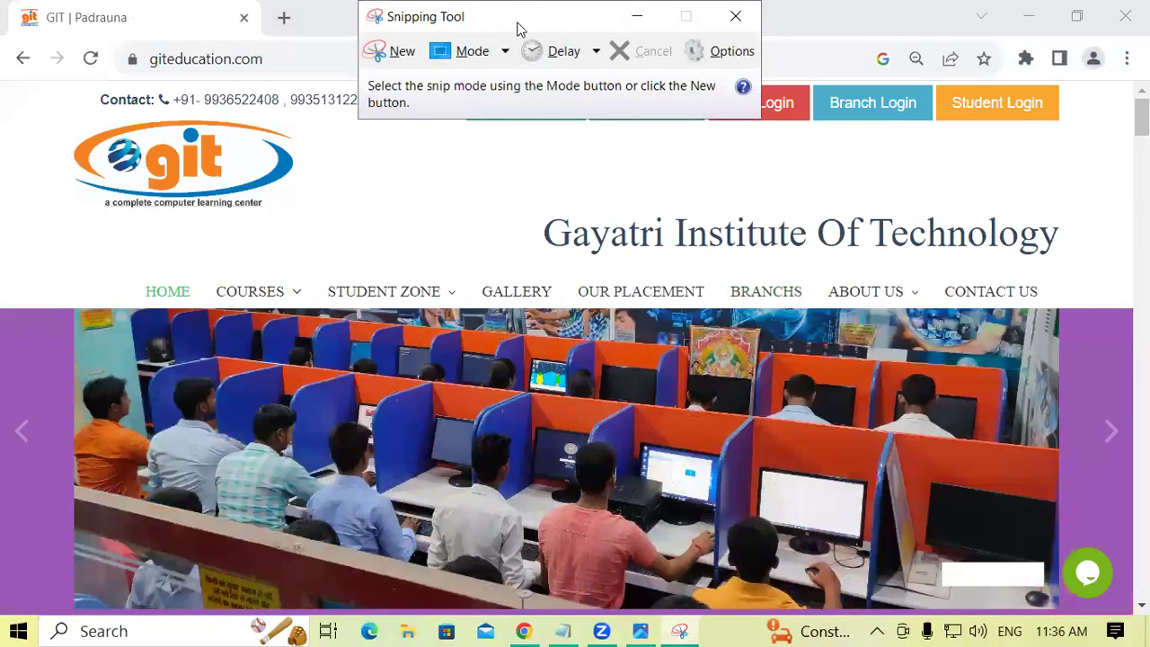
drag(519, 28, 329, 342)
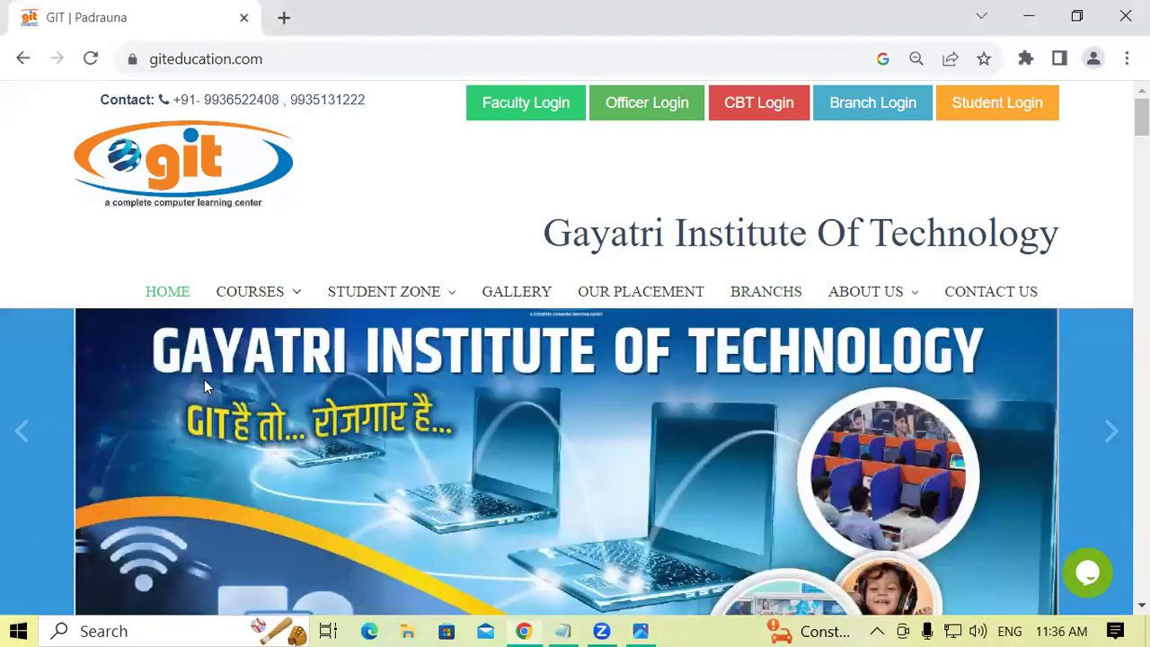
click(207, 384)
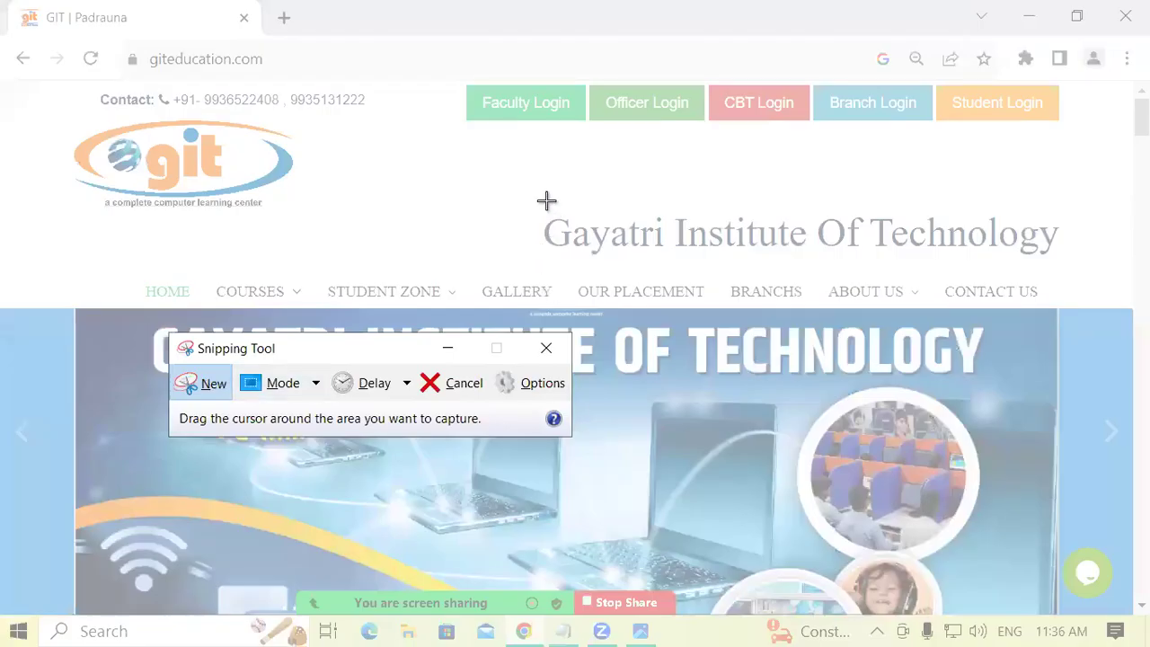
drag(537, 212, 1070, 266)
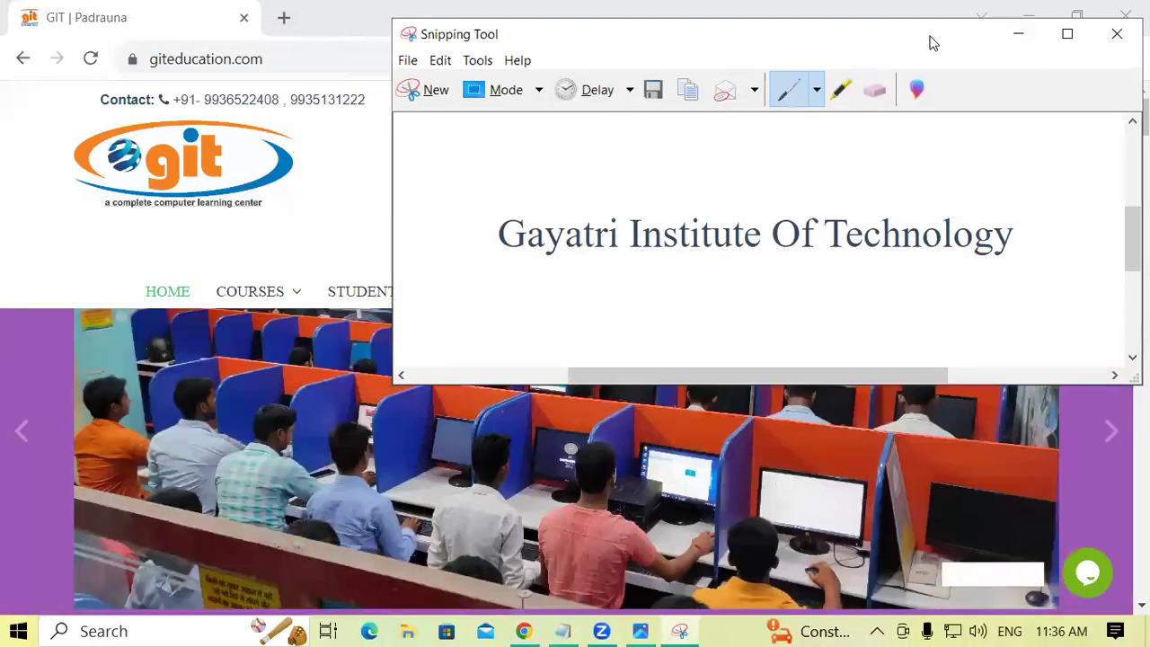
Step: Close Snipping Tool without saving the snip and minimize the browser window
drag(932, 43, 695, 43)
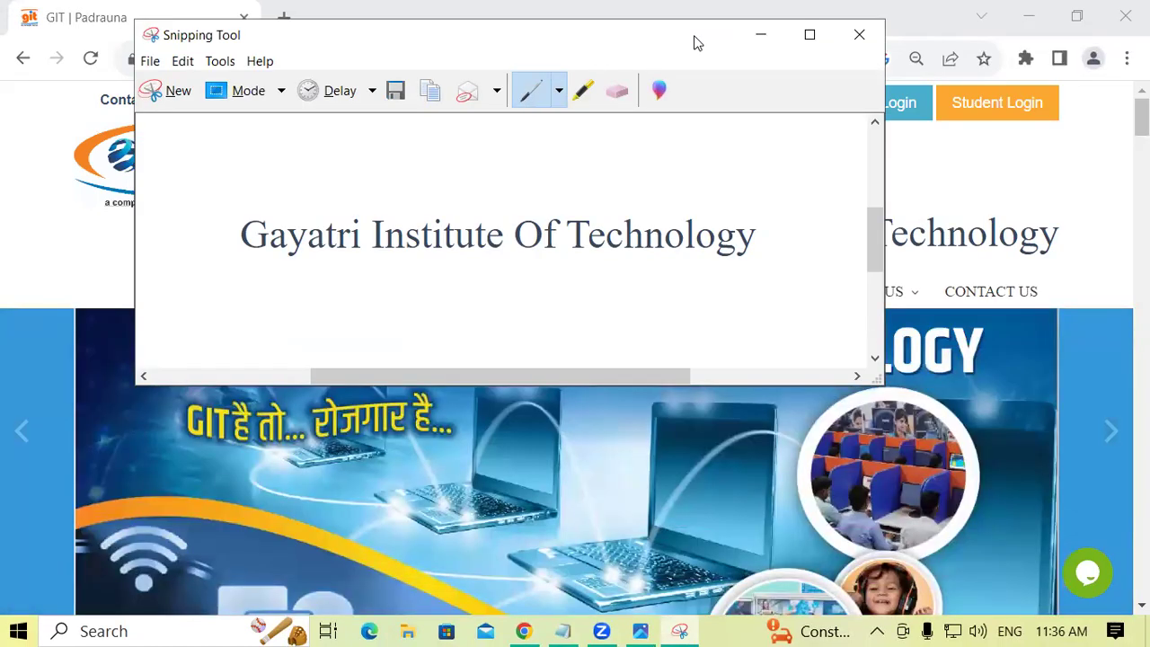
click(845, 38)
click(597, 228)
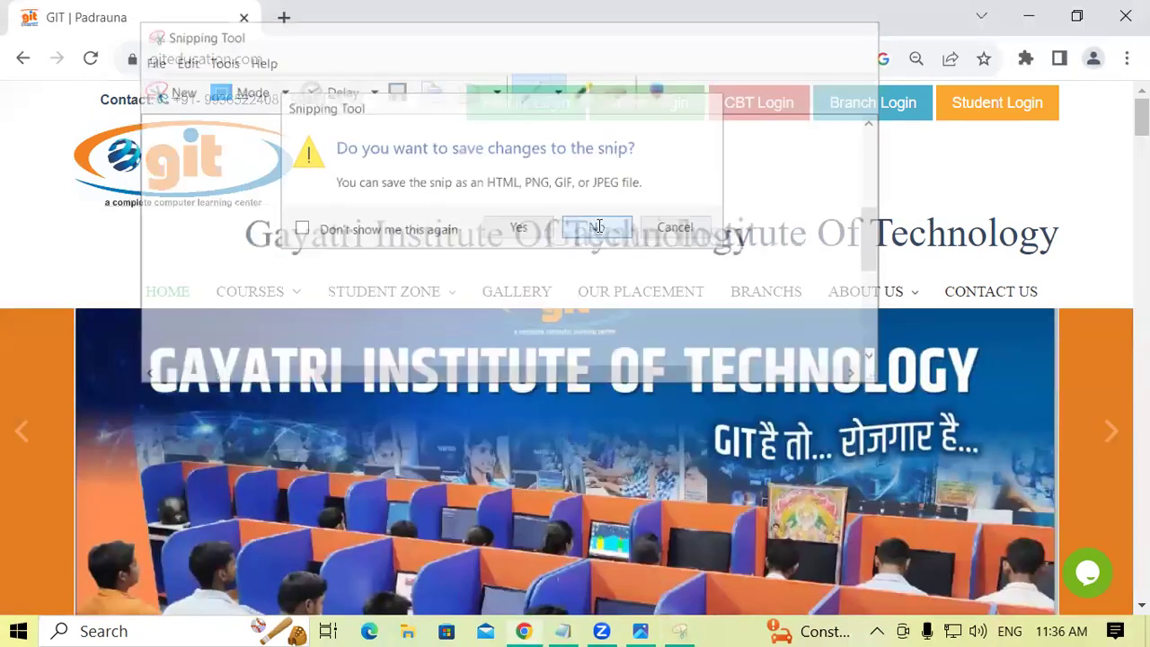
click(1029, 17)
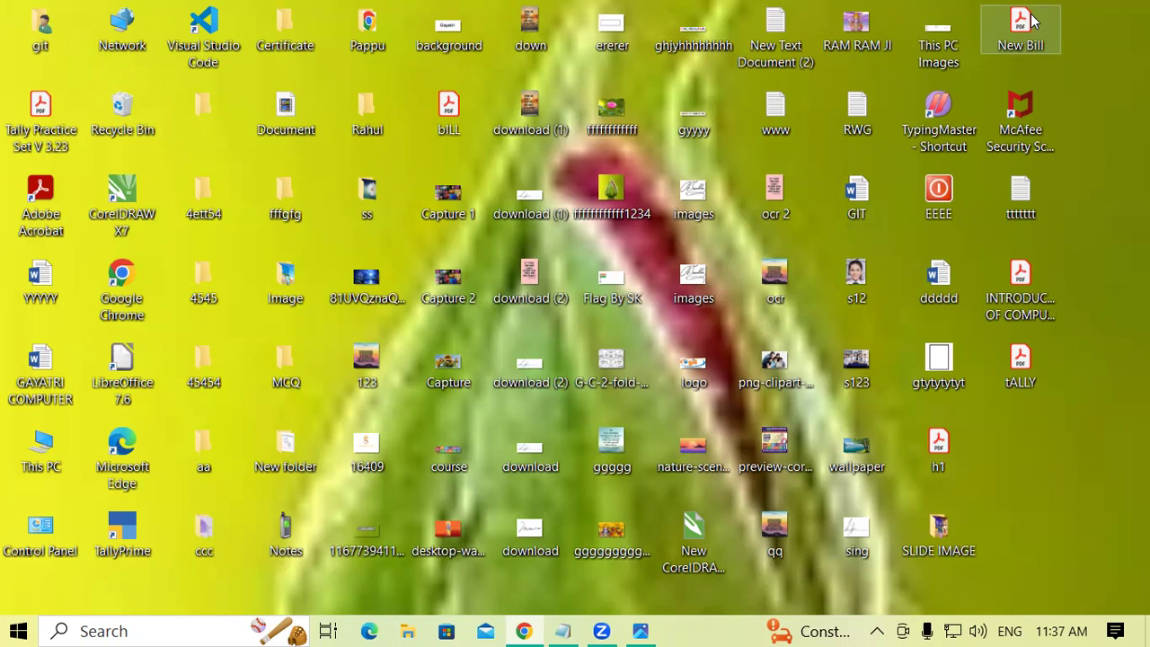
Step: Open Steps Recorder and start a new recording on the desktop
click(144, 630)
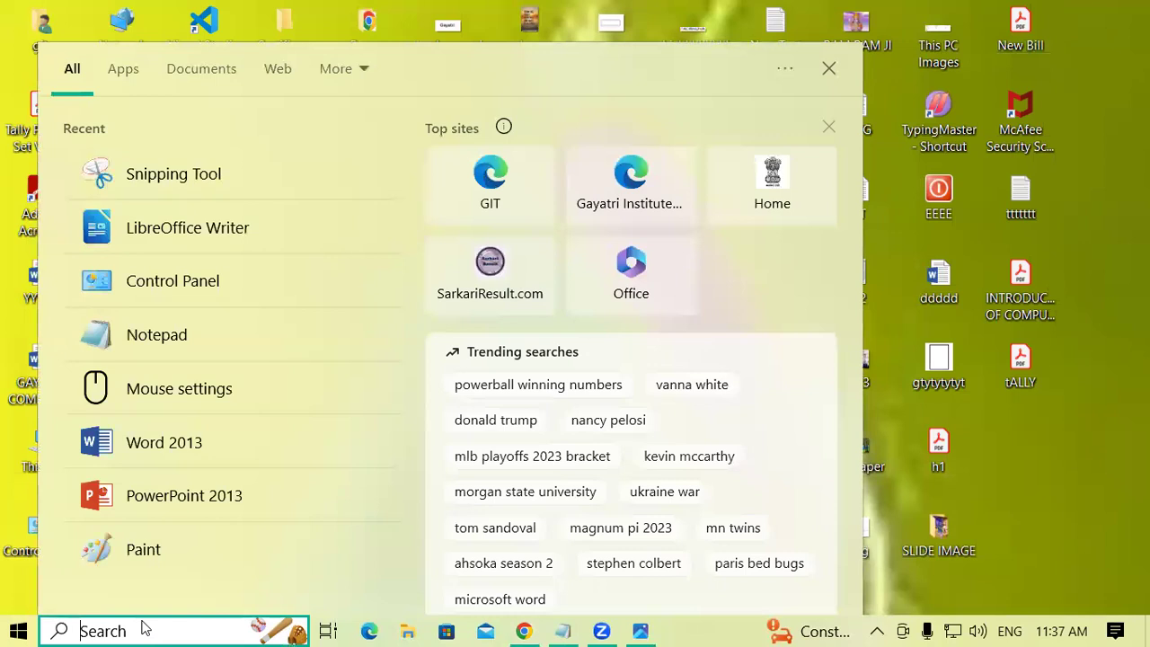
text(ST)
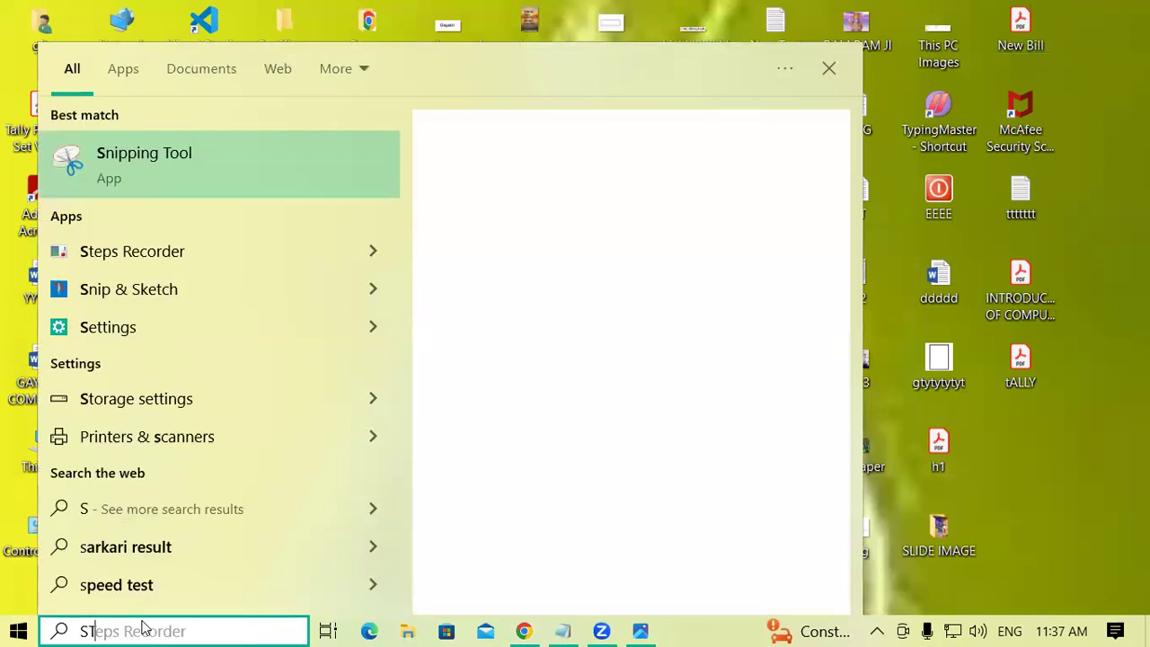
text(EP REC)
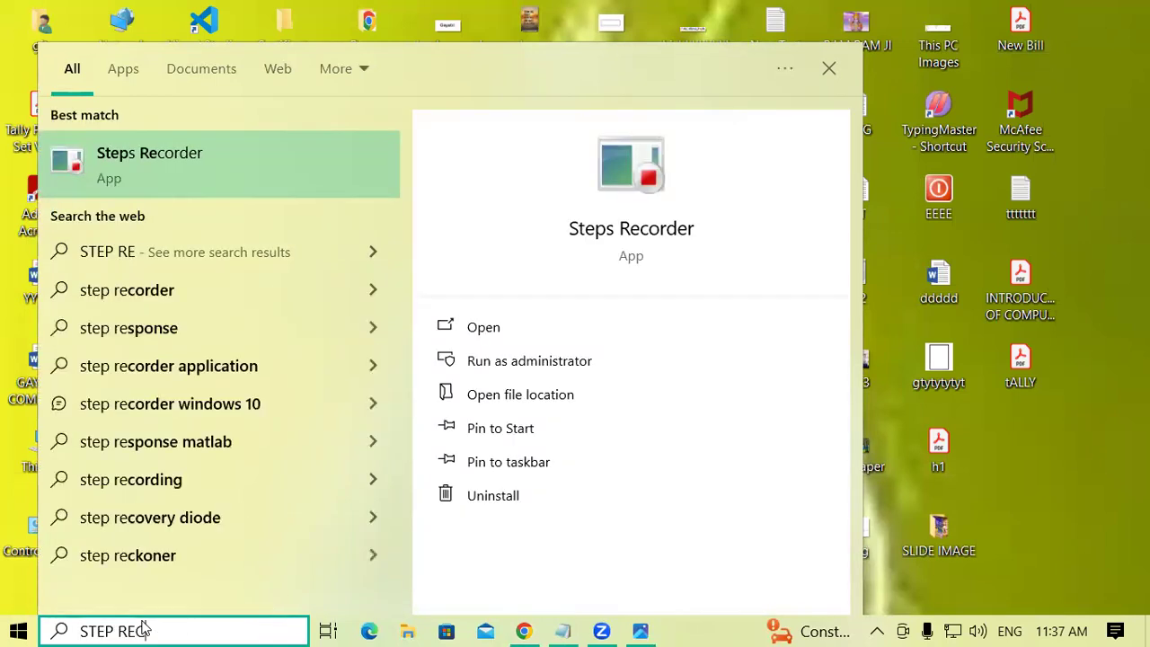
text(ORDER)
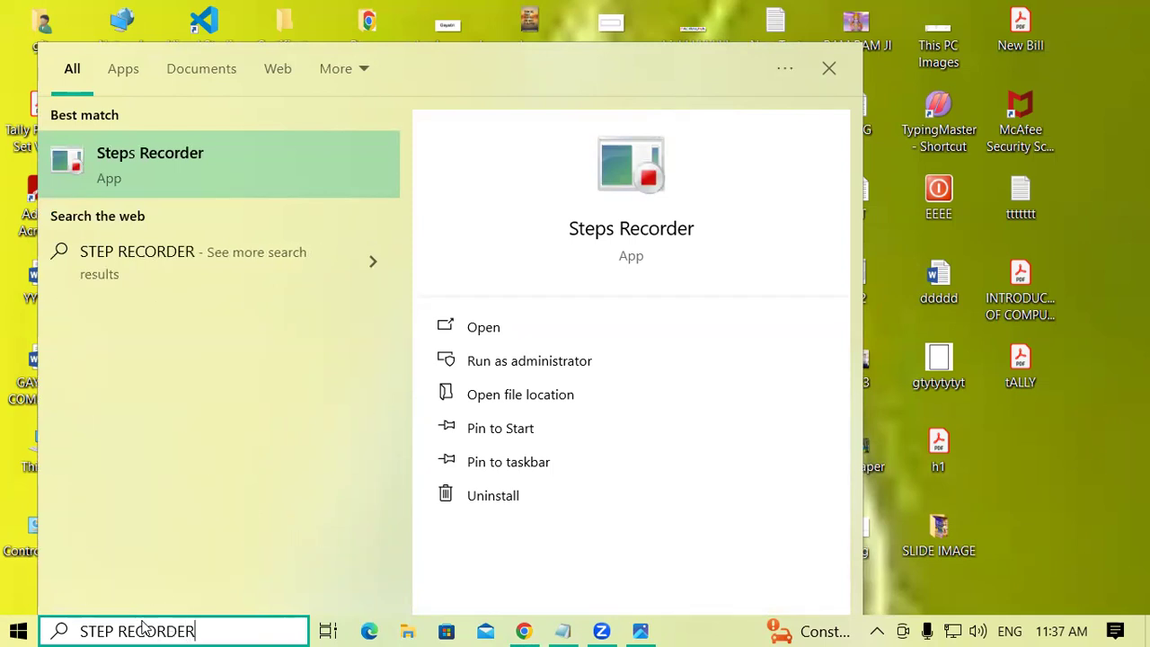
key(Escape)
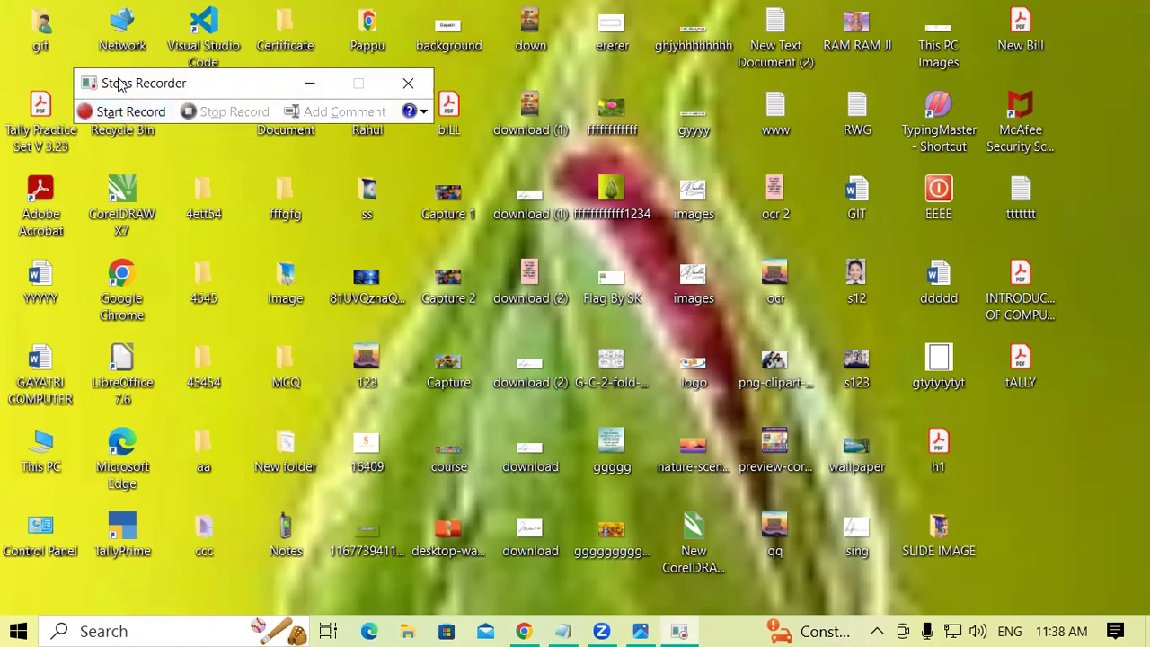
drag(265, 89, 527, 186)
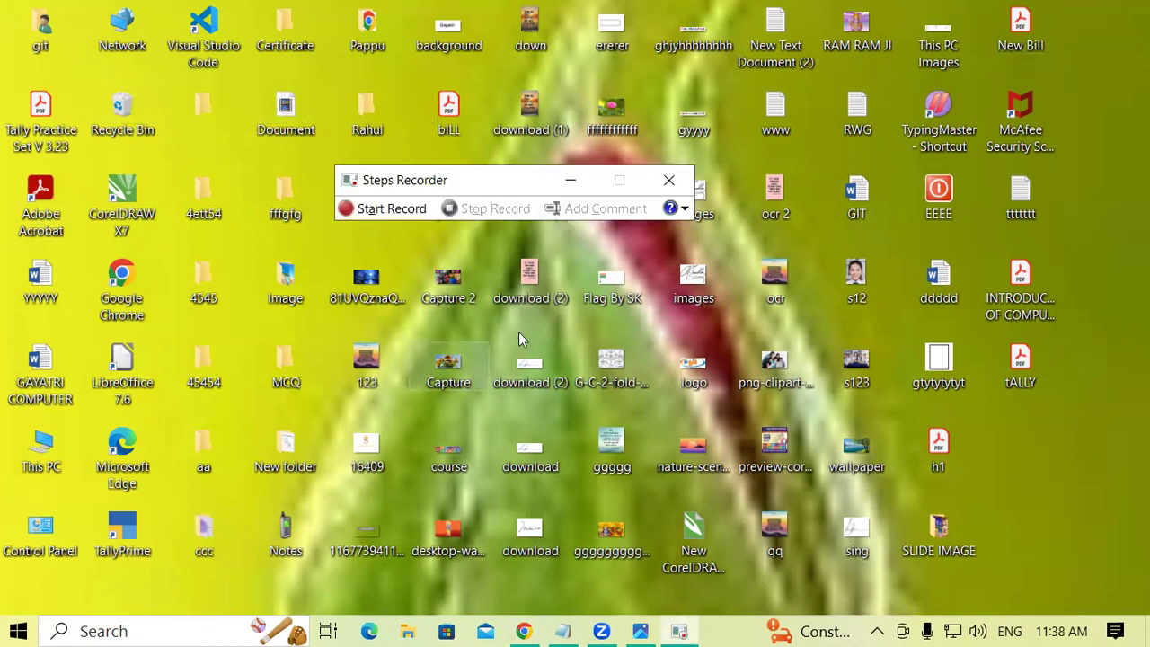
click(375, 208)
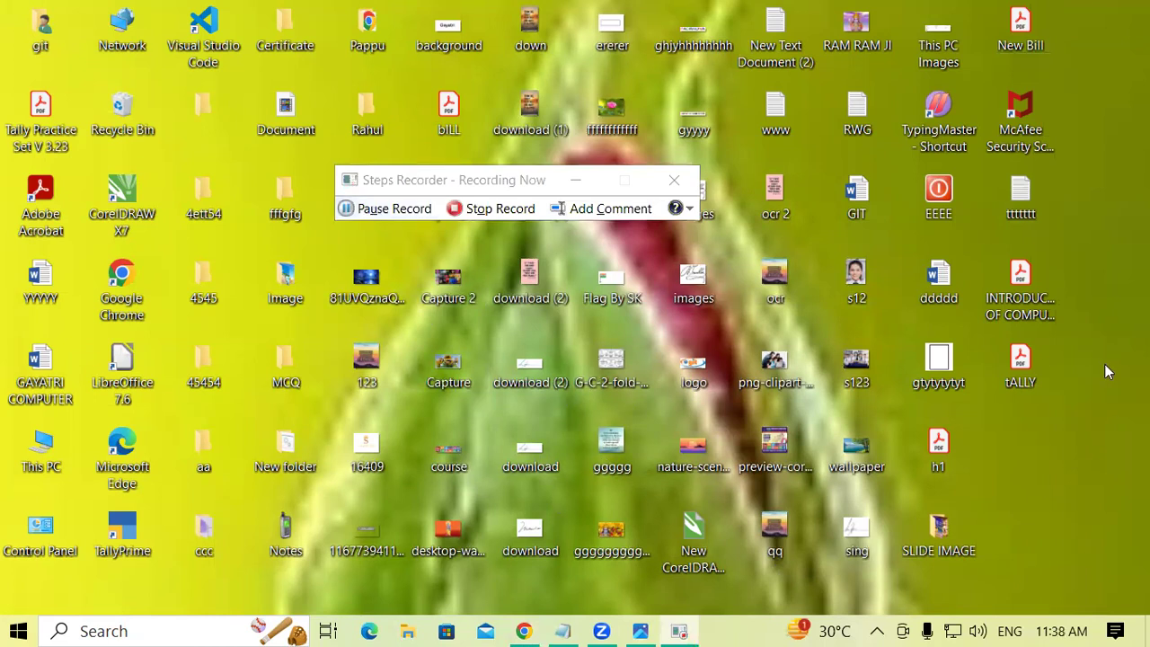
Step: Open TypingMaster from the desktop and submit a new user's name on the welcome screen
double_click(942, 110)
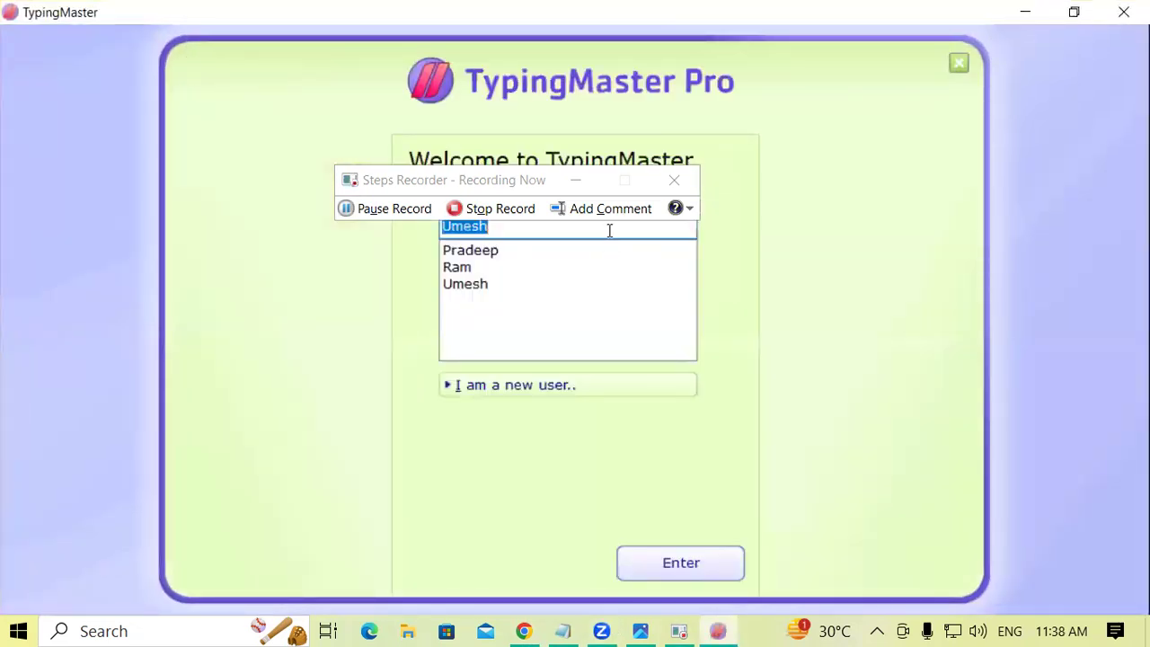
click(606, 180)
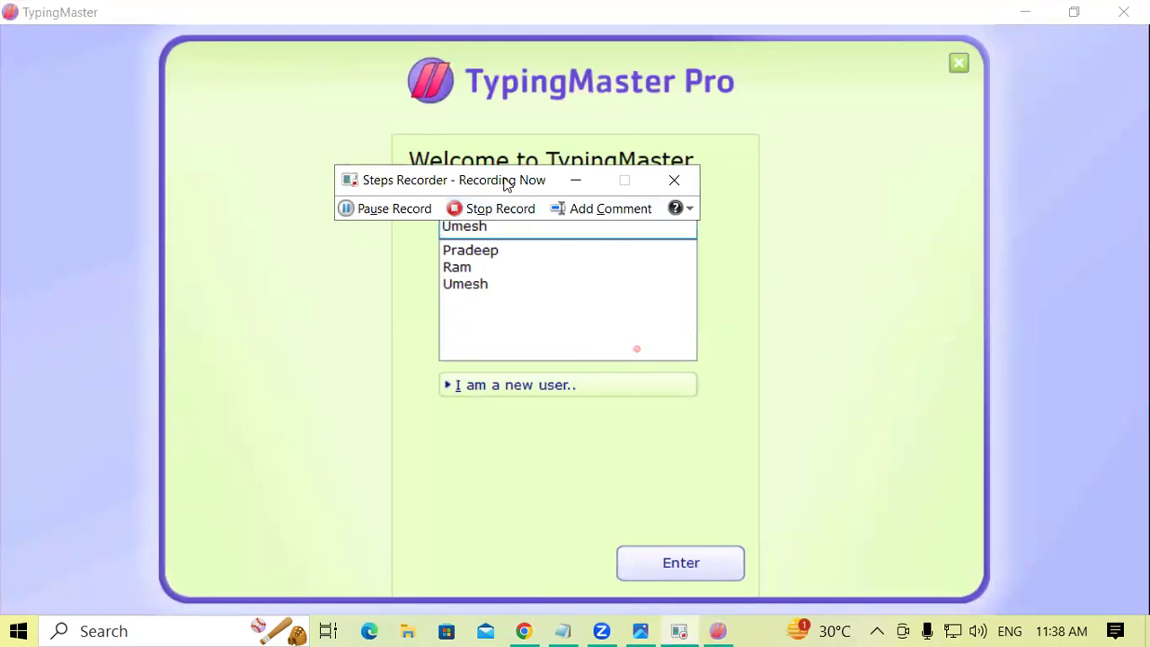
click(537, 230)
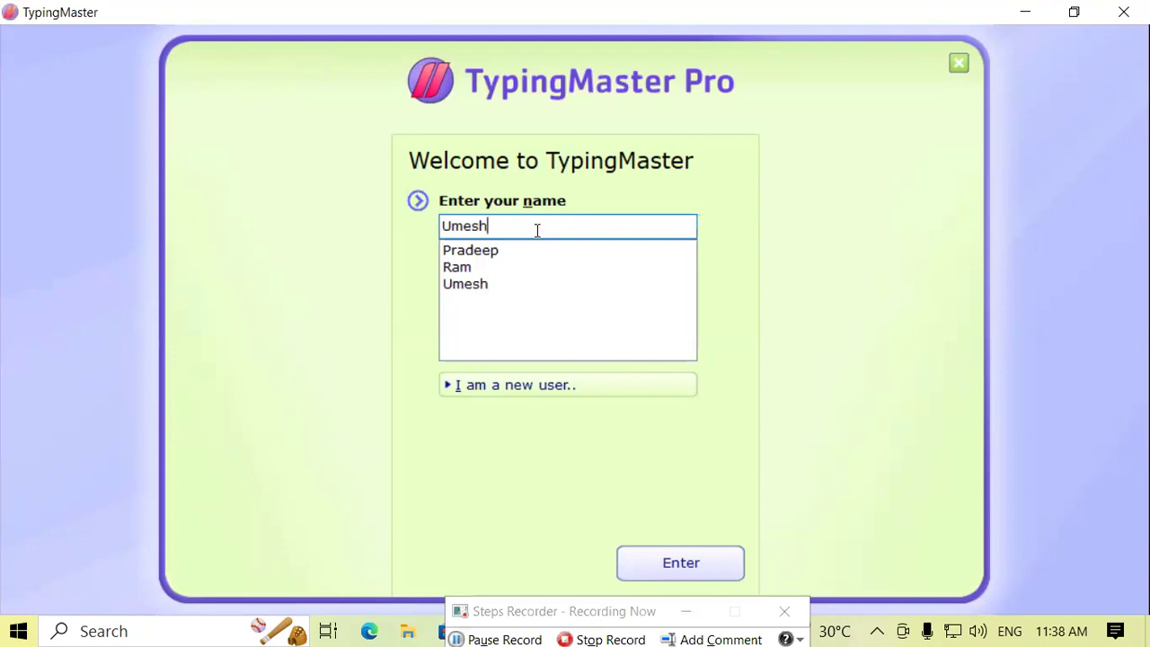
key(BackSpace)
key(BackSpace)
key(BackSpace)
key(BackSpace)
key(BackSpace)
text(pranav)
click(667, 559)
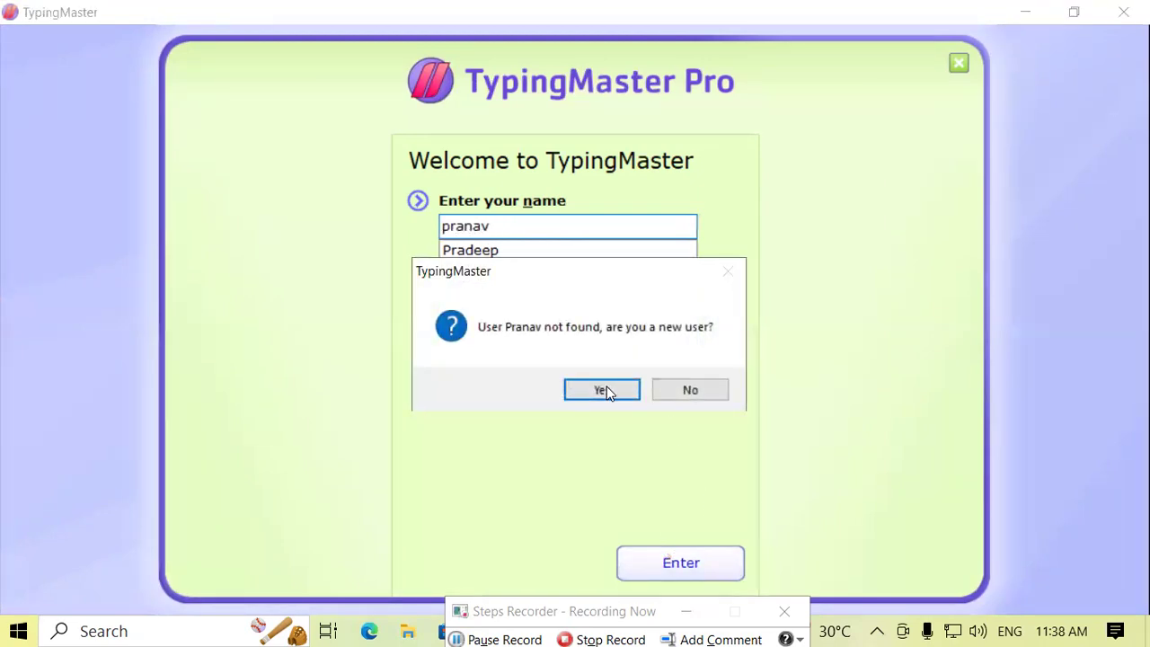
Step: Confirm being a new user and continue into the Touch Typing Course
click(602, 390)
click(666, 296)
click(665, 554)
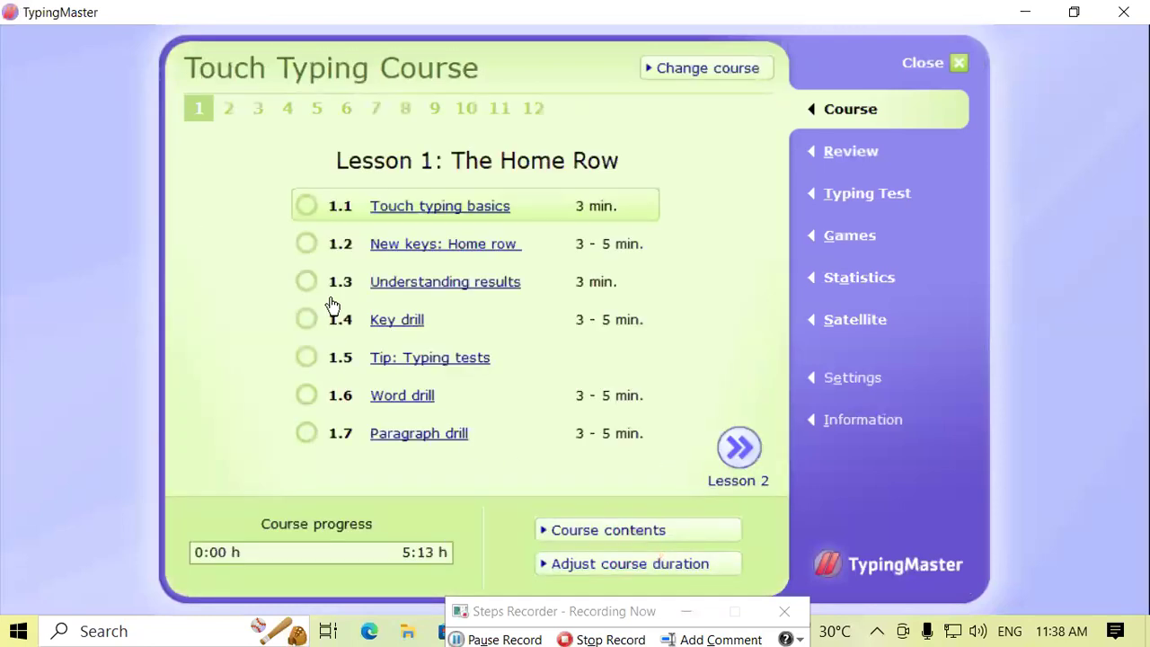
Step: Go through lesson 1.1 Touch typing basics and advance to the first key sequence exercise of New keys: Home row
key(Return)
key(Return)
key(Return)
key(Return)
key(Return)
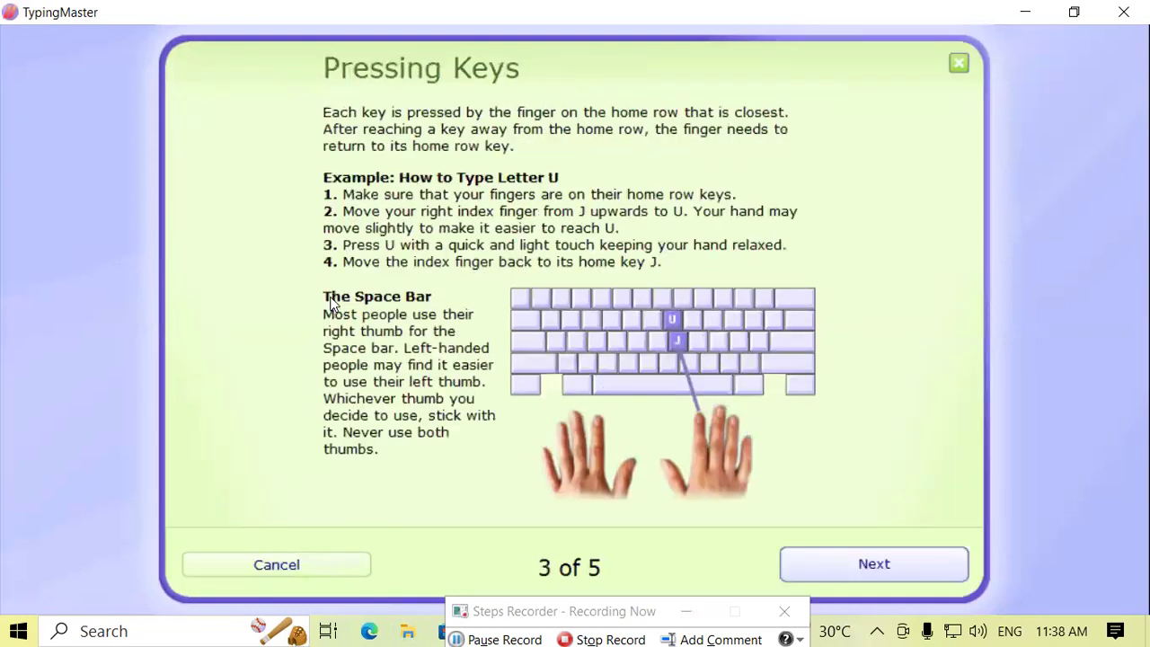
key(Return)
key(space)
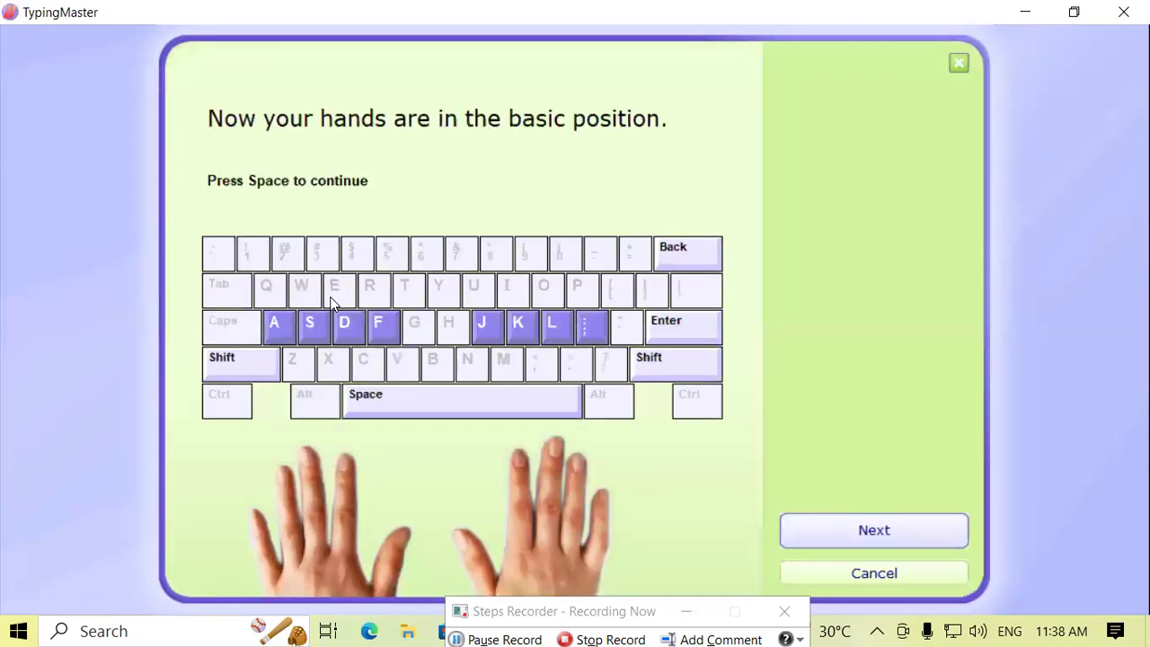
key(space)
key(space)
key(space)
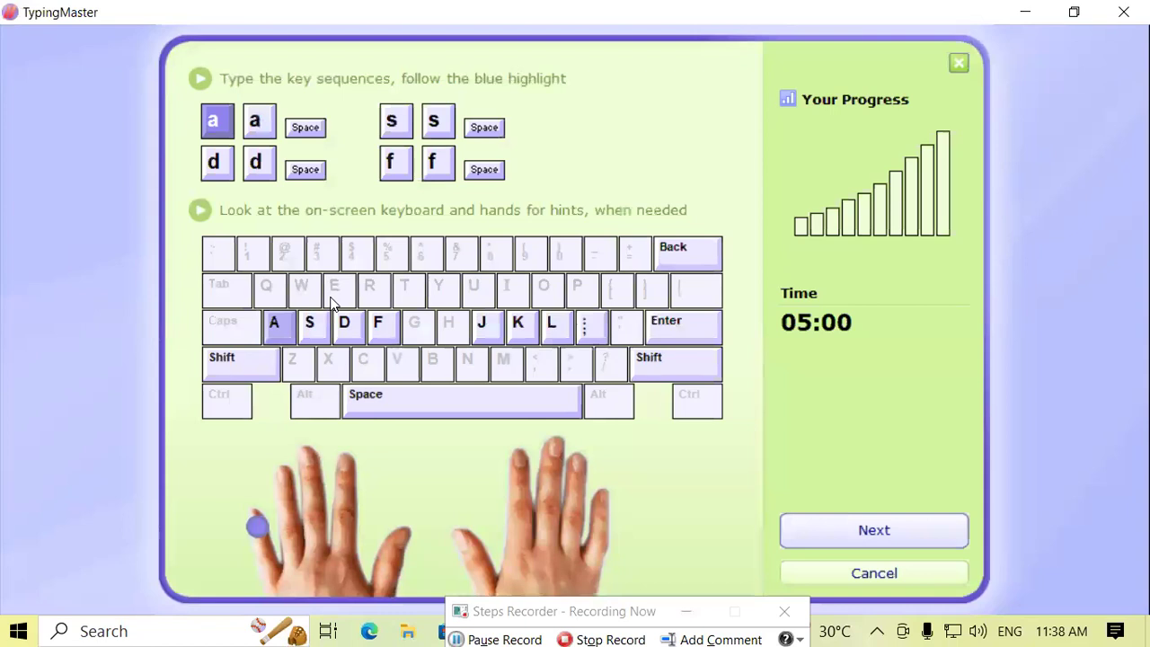
Step: Leave the home row exercise and close TypingMaster
key(Escape)
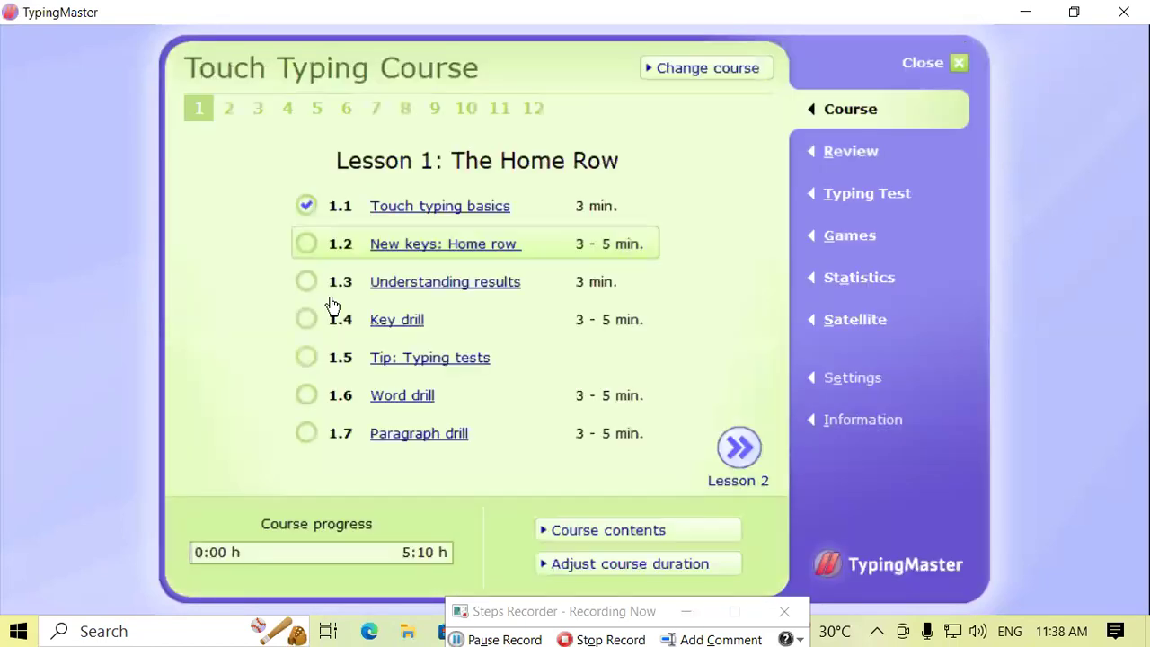
click(1124, 12)
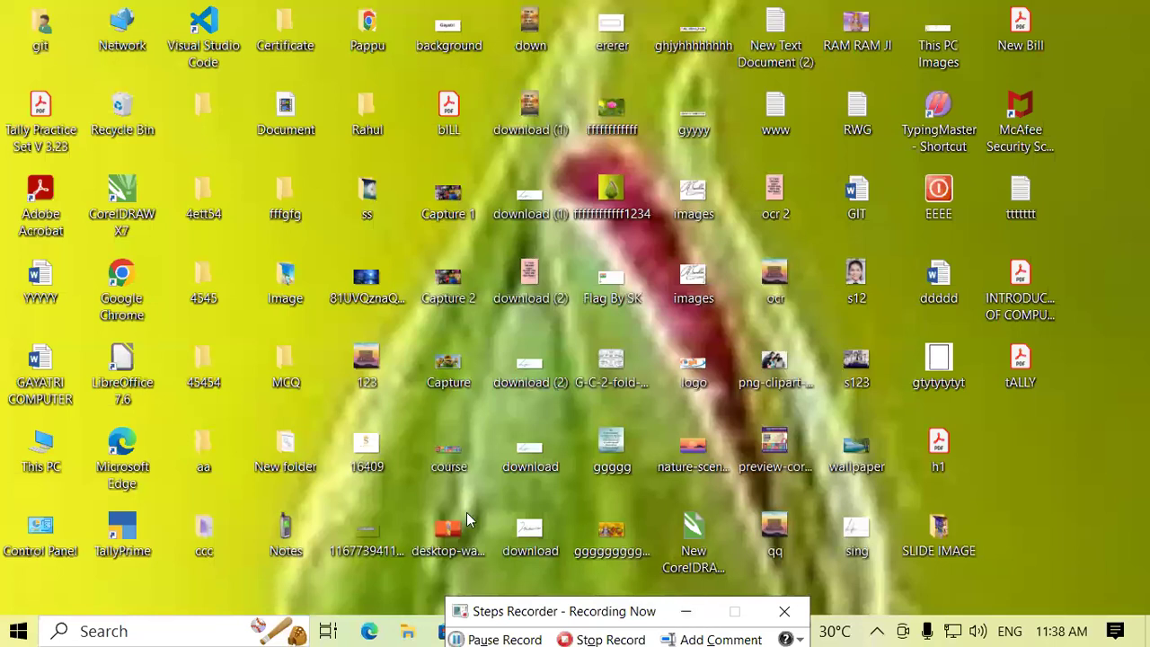
click(1007, 454)
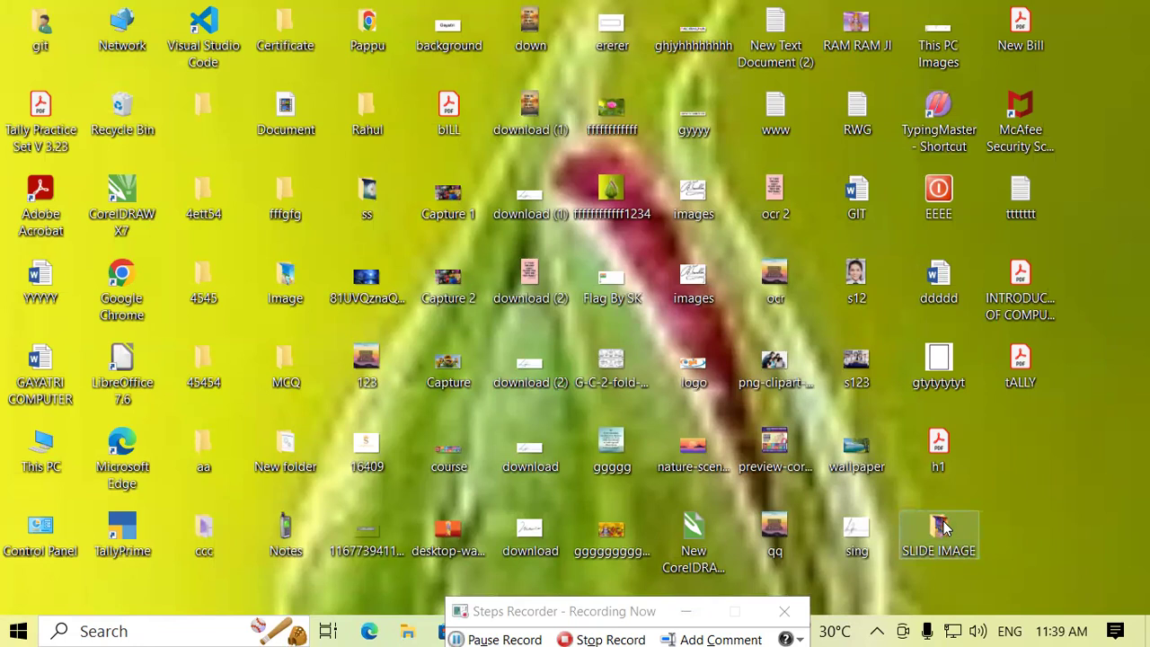
Step: Set the ram-ji-ki-aarti picture from the SLIDE IMAGE folder as the desktop background, and close the folder
double_click(942, 526)
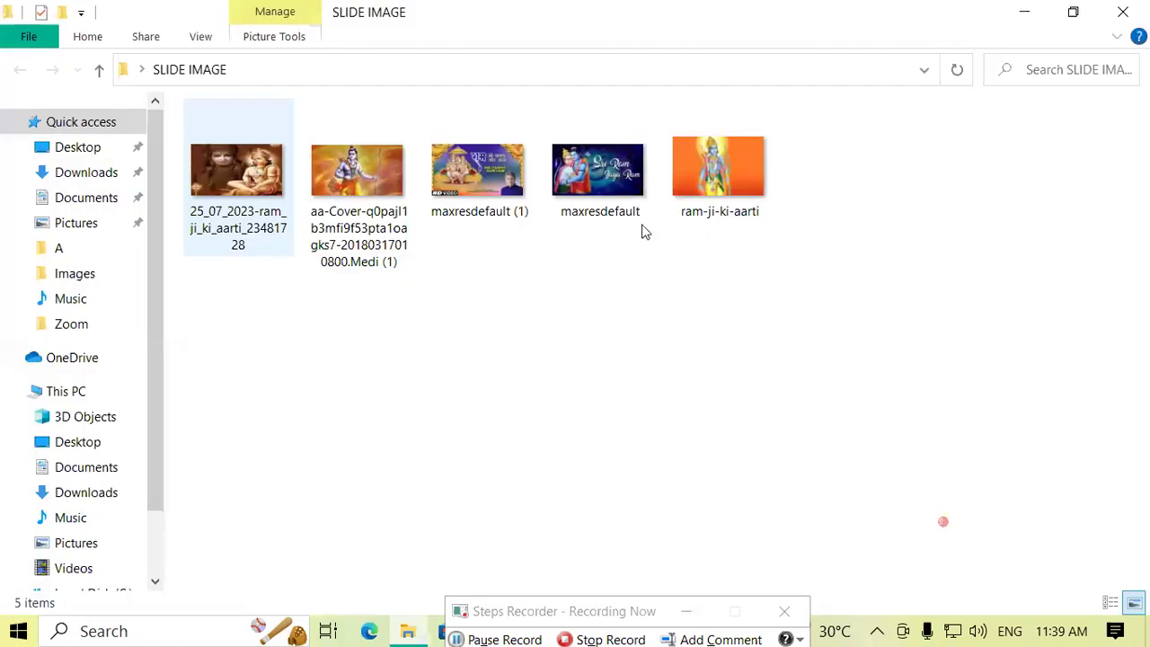
click(590, 176)
click(476, 167)
click(377, 175)
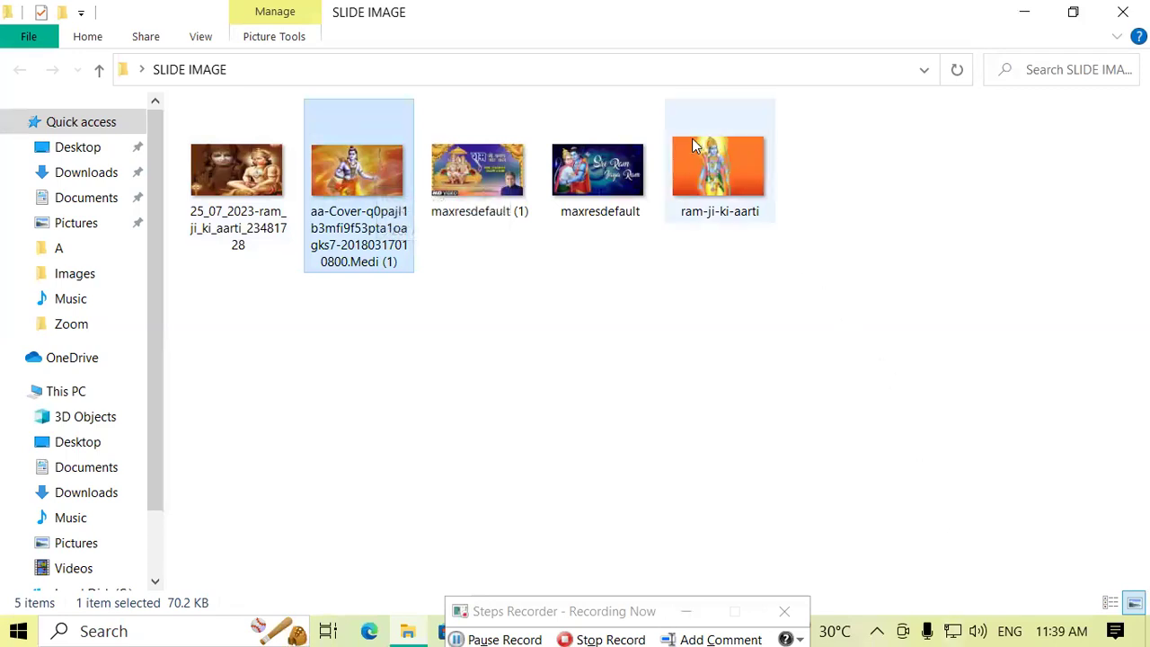
click(716, 177)
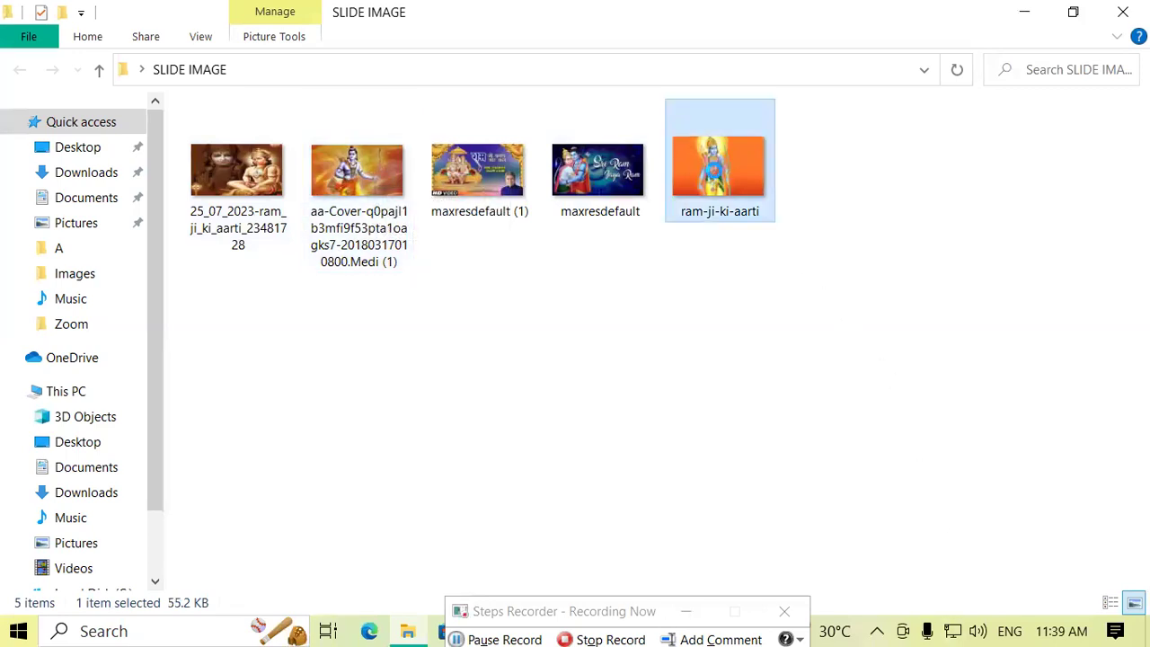
right_click(715, 172)
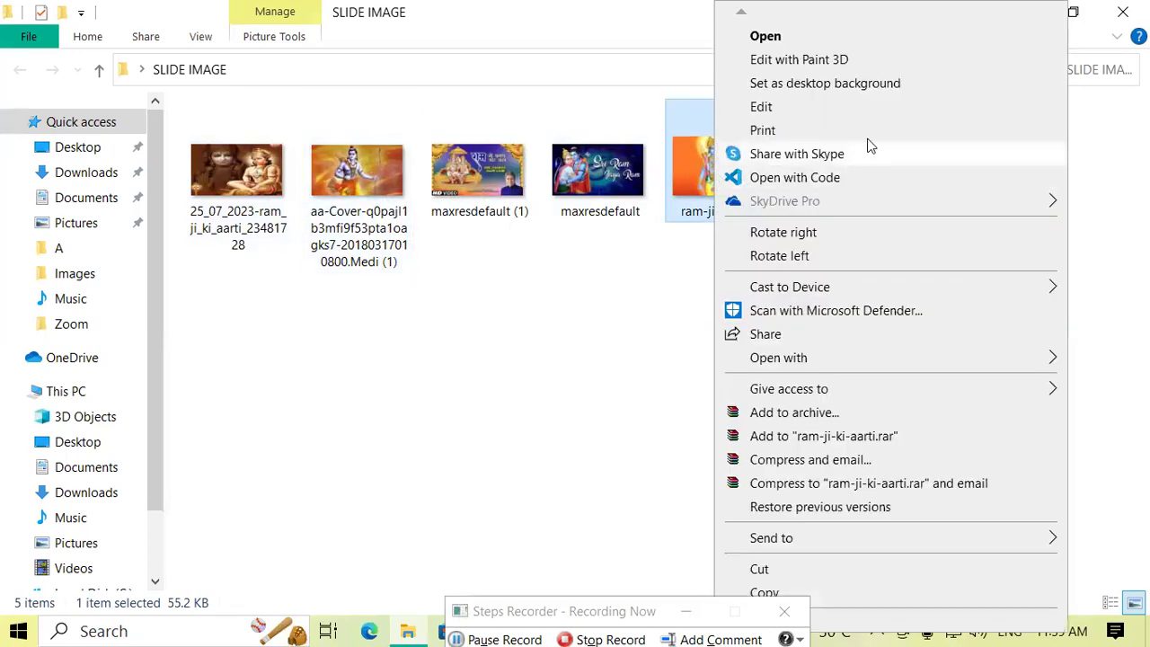
click(869, 86)
click(1112, 12)
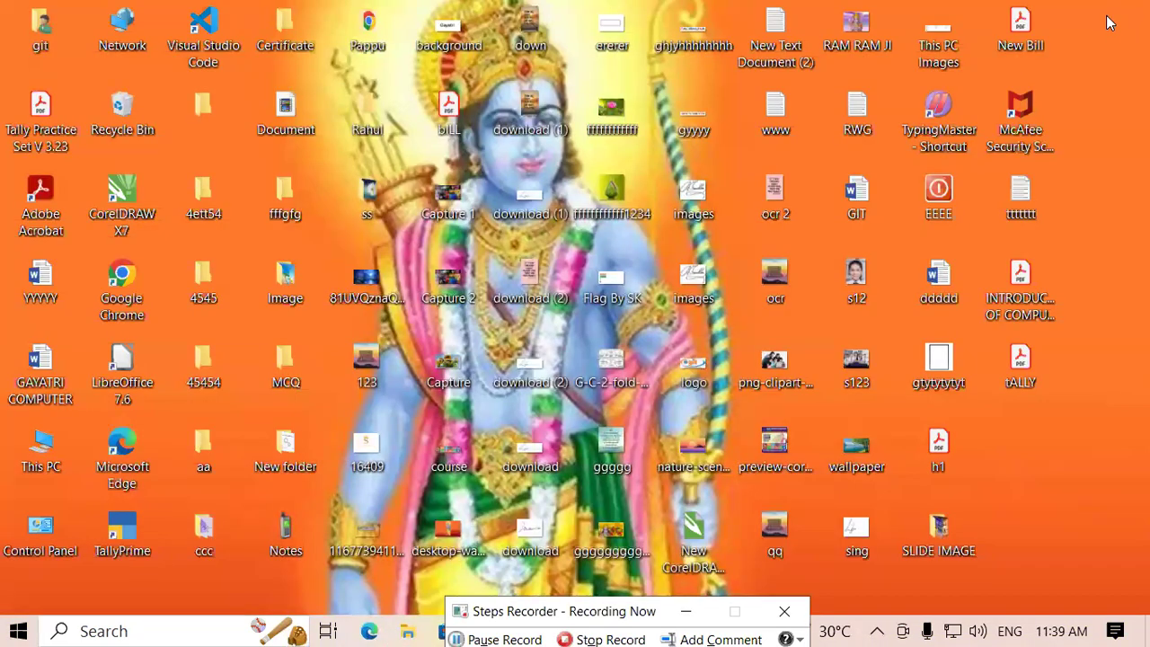
Step: Launch Google Chrome through the Run dialog with the command chrome
key(super+r)
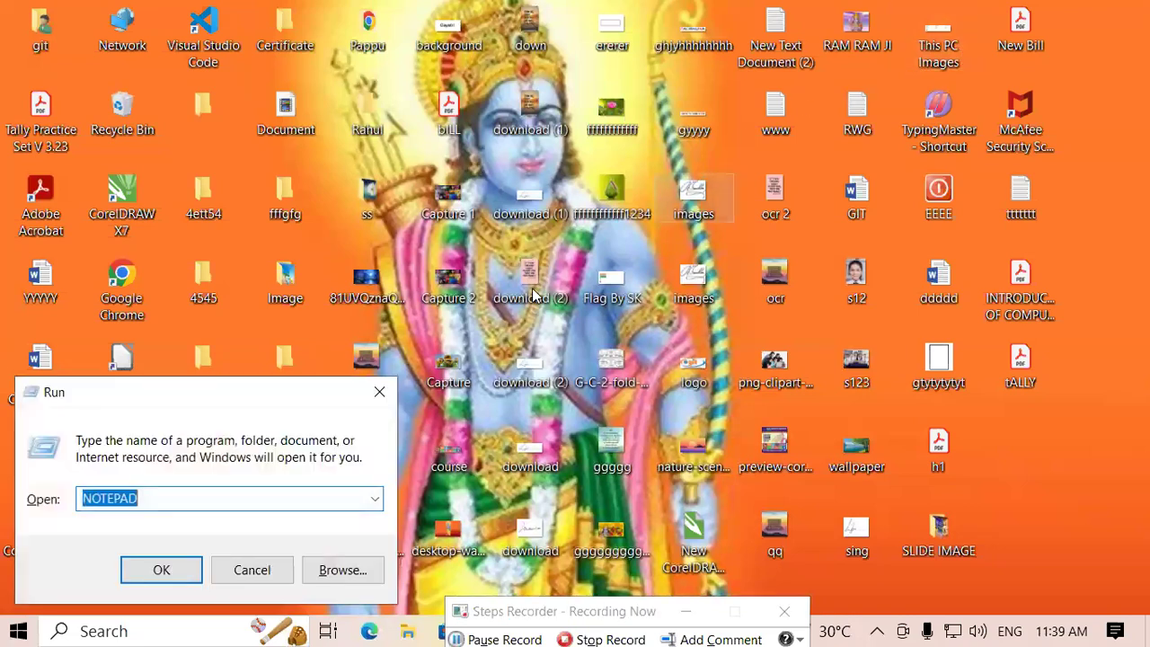
text(c)
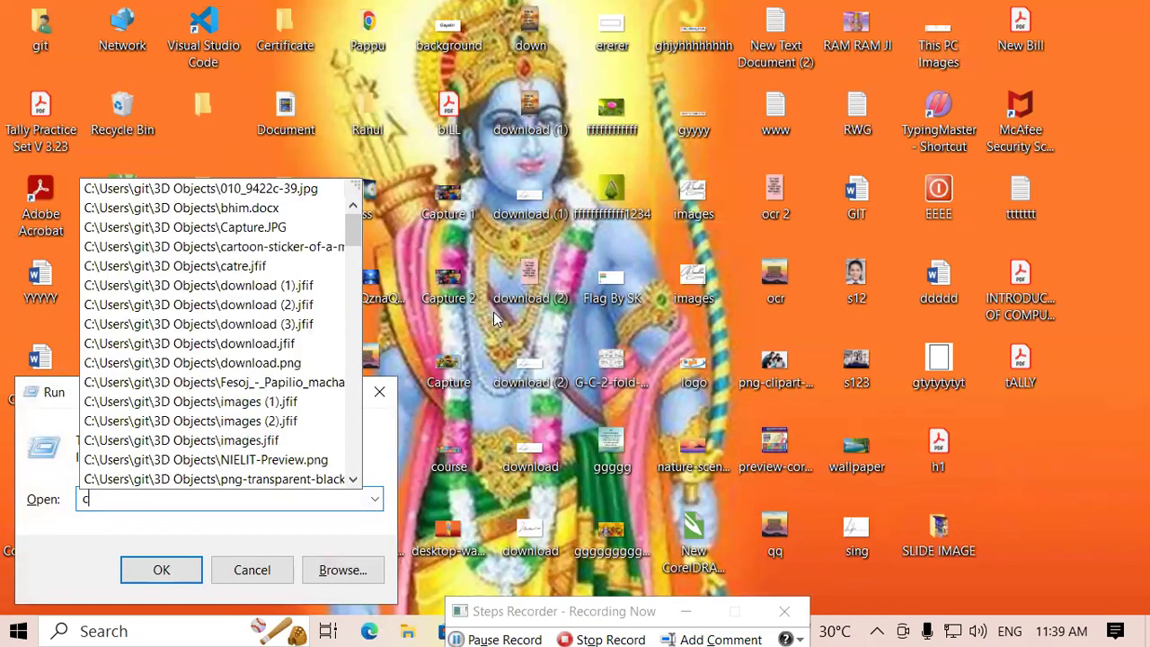
text(hrome)
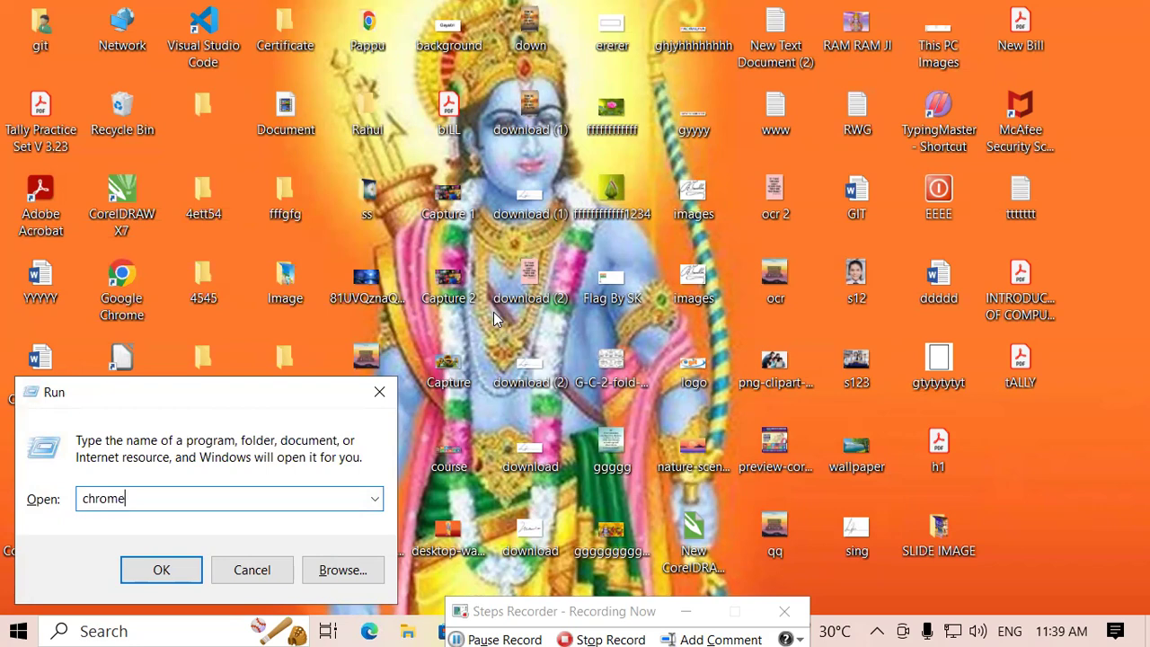
key(Return)
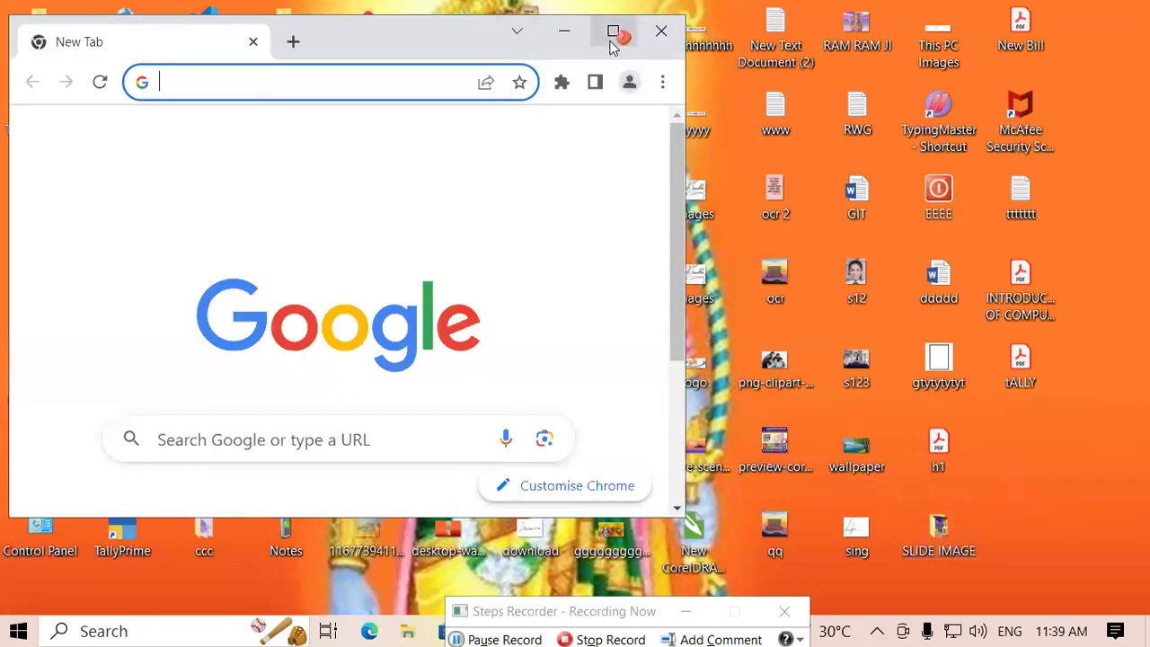
Step: Maximize the Chrome window and load sarkariresult.com
click(612, 33)
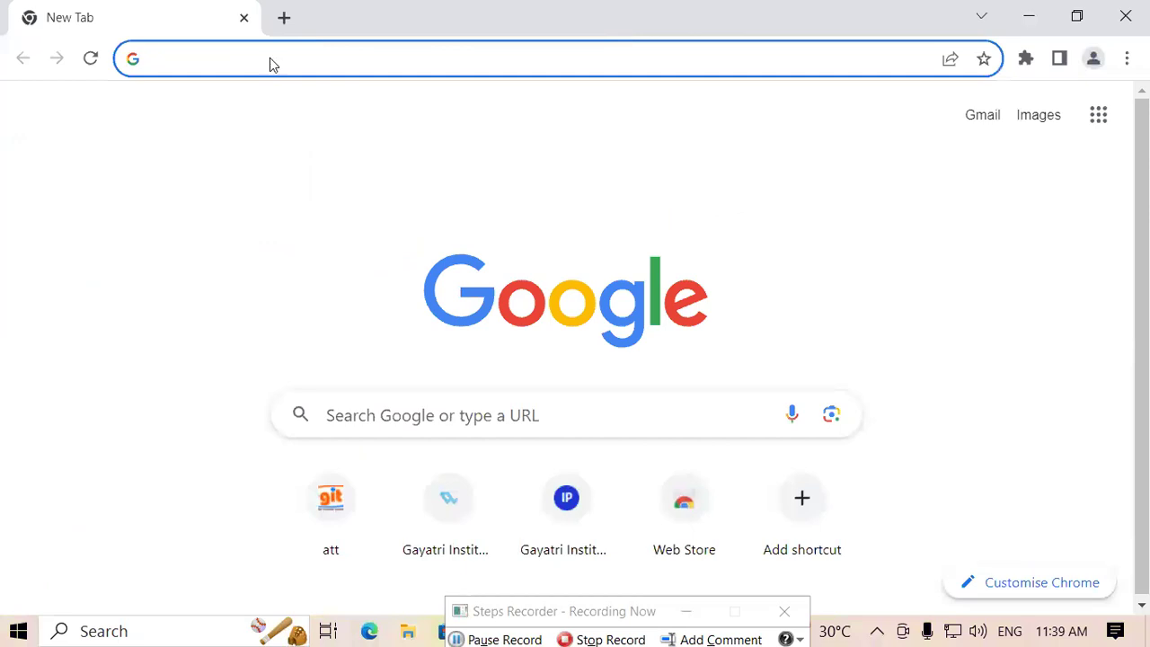
text(sarkariresult.com)
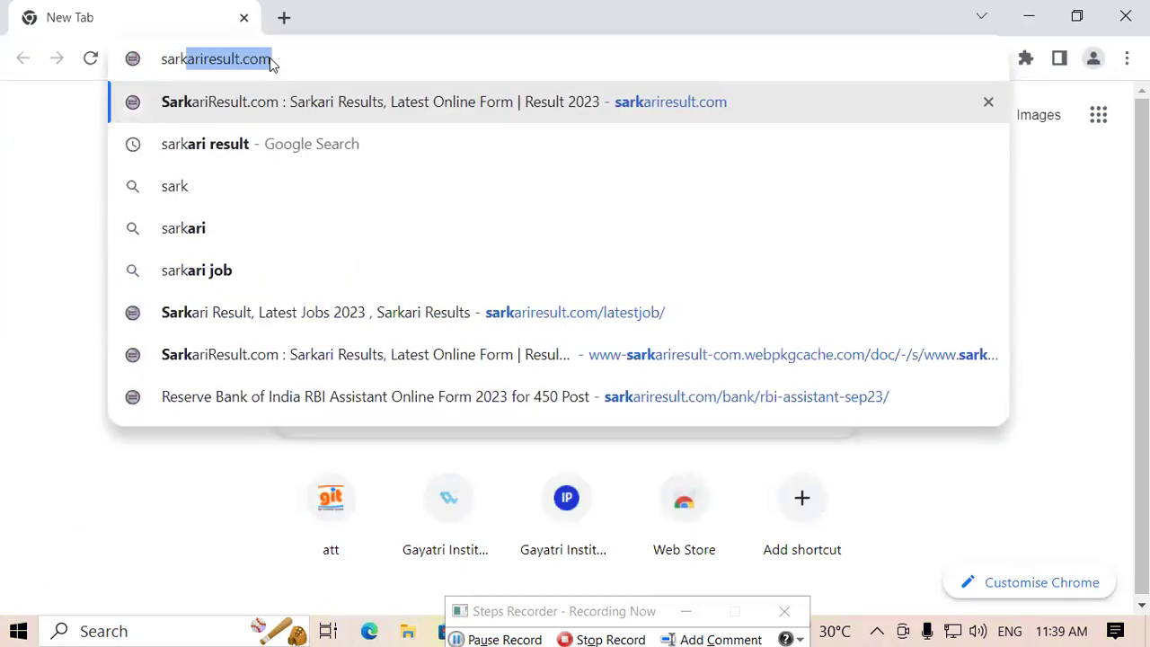
key(Return)
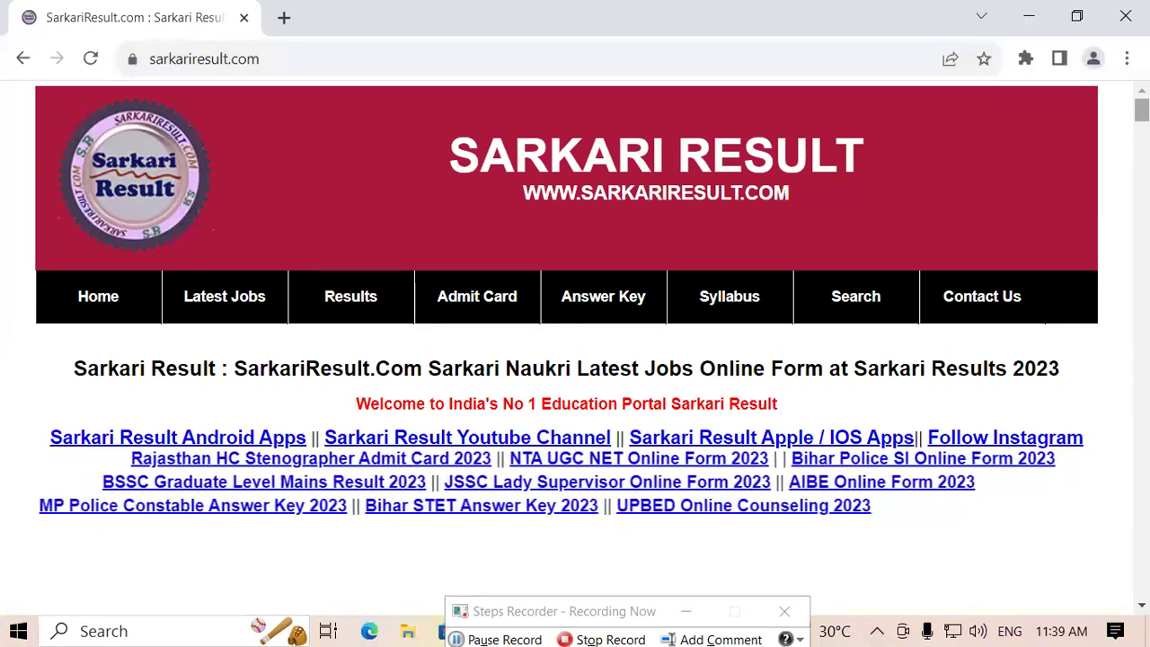
Step: Open the Jharkhand JSSC Lady Supervisor Online Form 2023 post and follow its Apply Online link to the registration site
scroll(906, 230, down, 10)
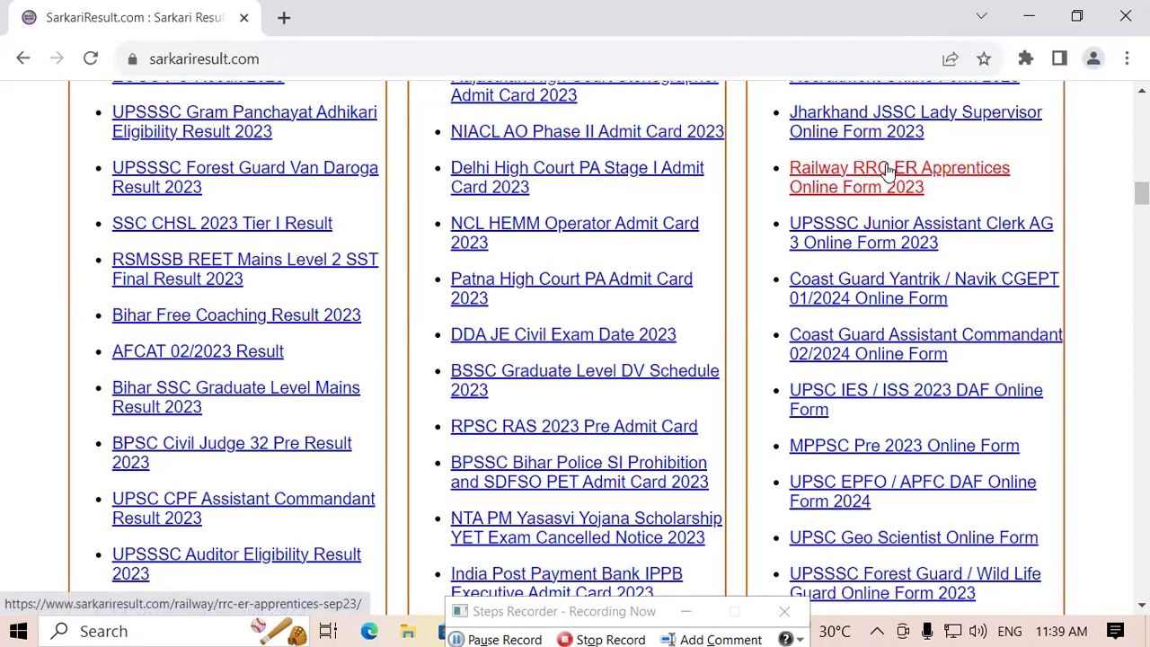
click(827, 137)
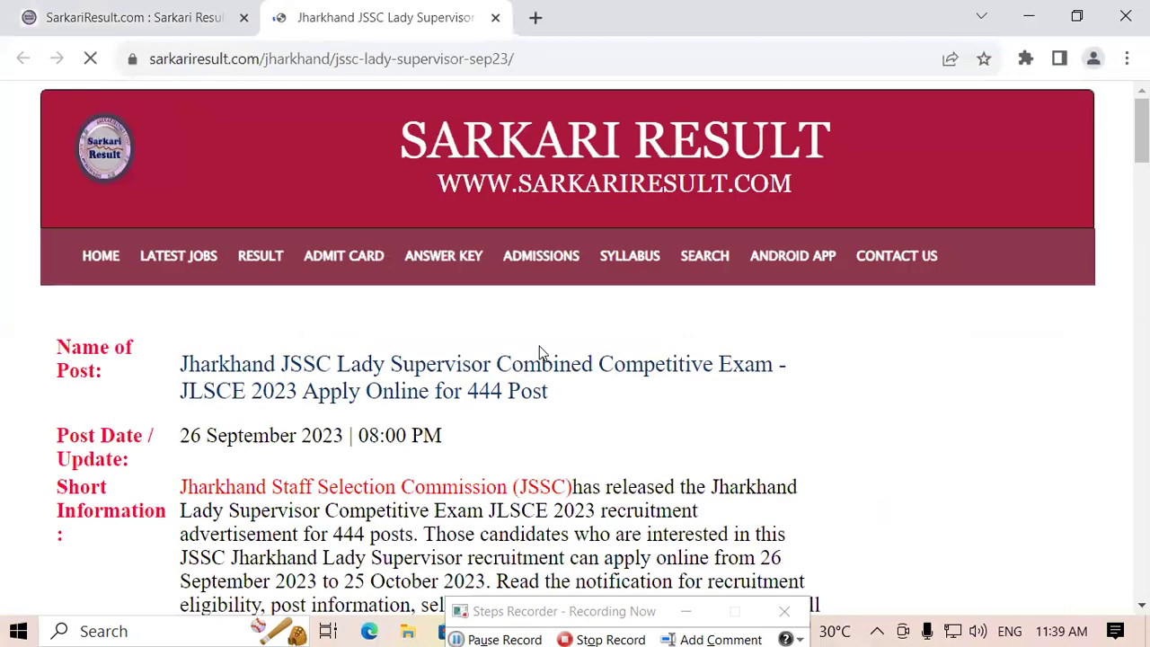
scroll(410, 503, down, 2)
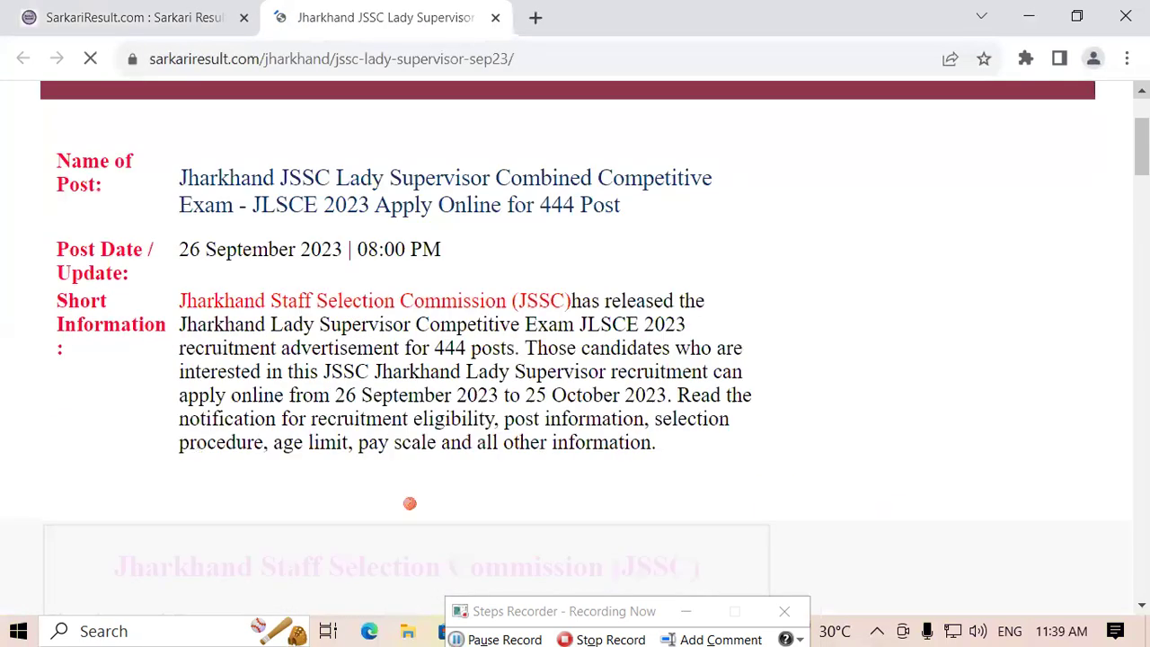
scroll(410, 503, down, 15)
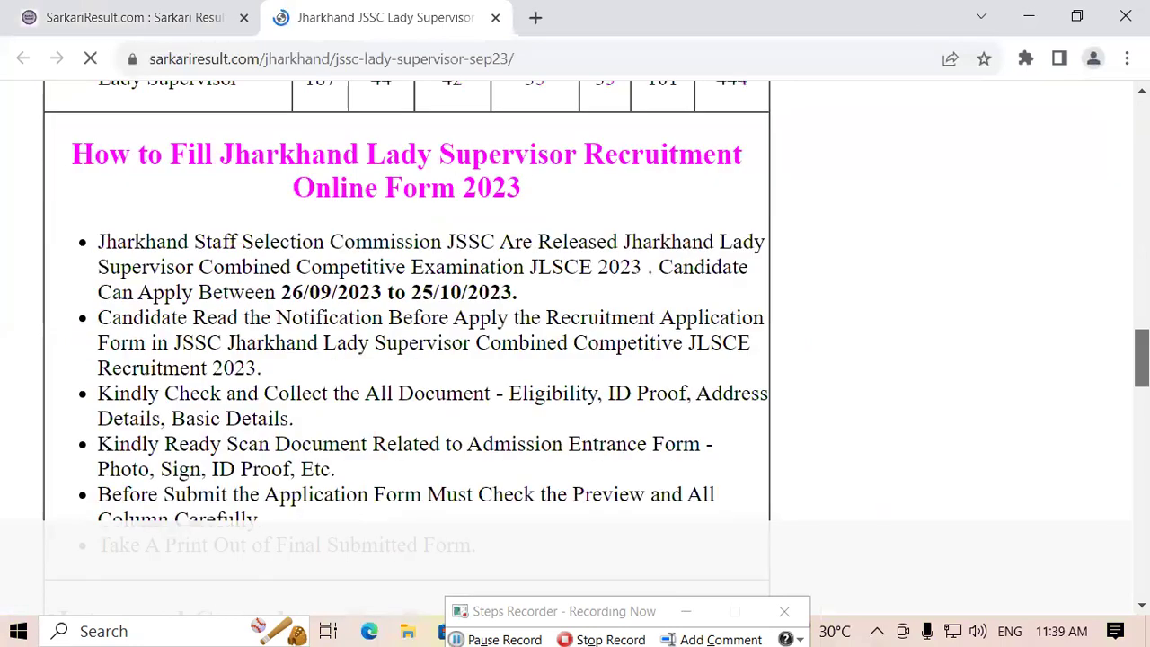
scroll(590, 399, down, 8)
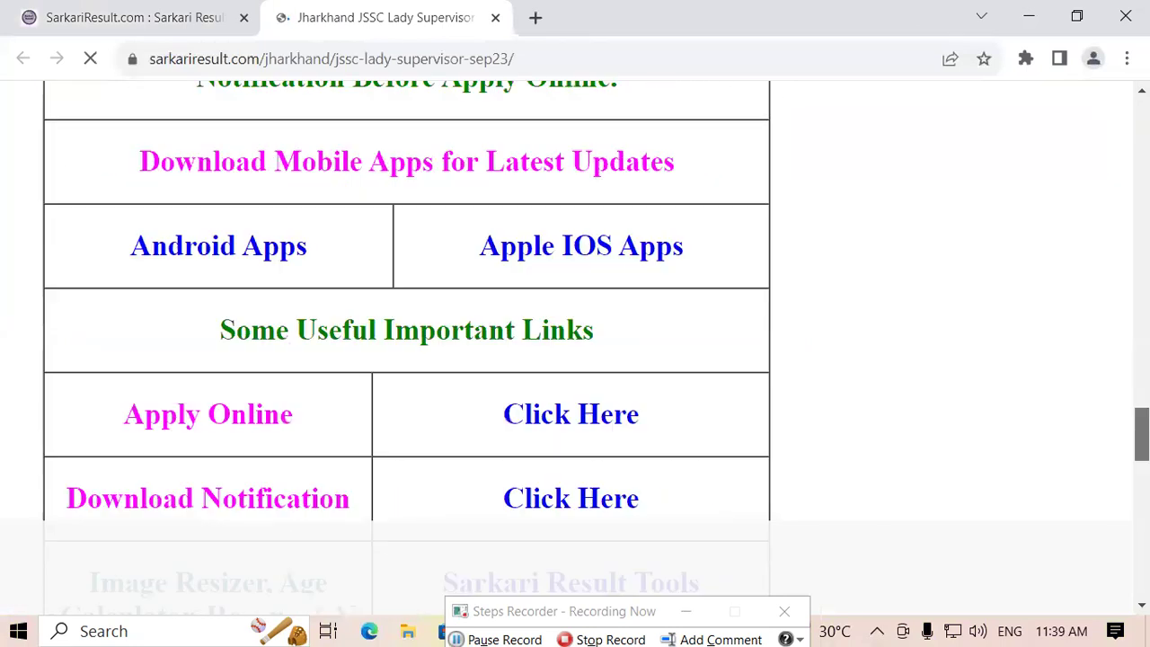
click(572, 416)
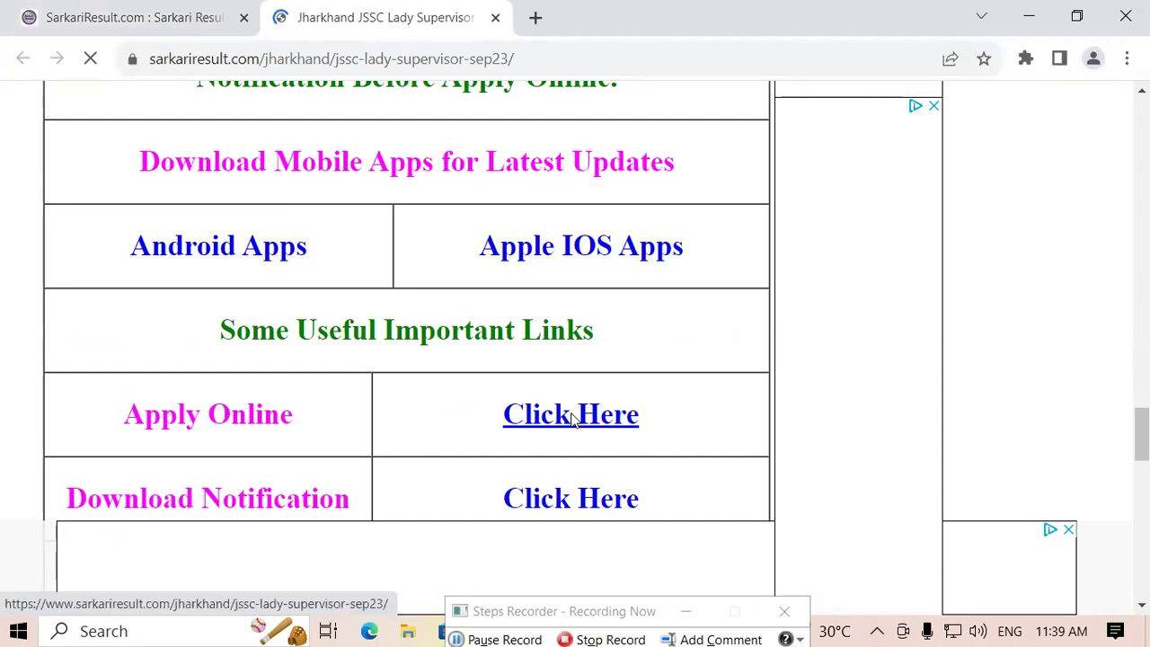
click(571, 415)
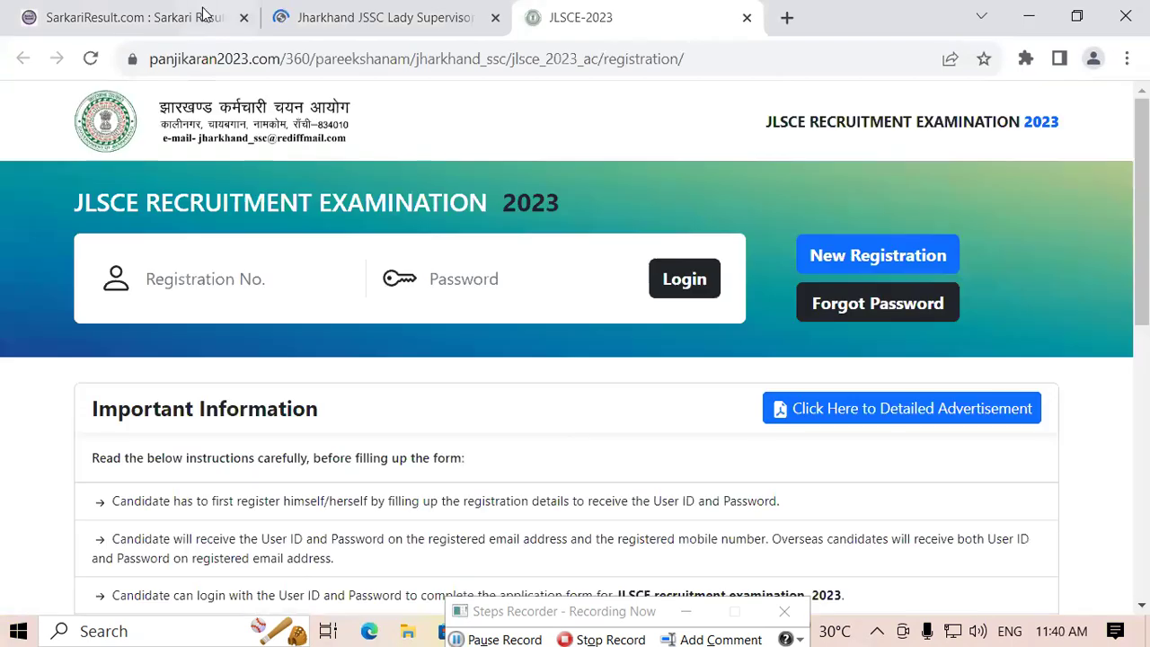
Step: Back on the SarkariResult home page, open UP Scholarship Online Form 2023 and follow its Apply Online (Registration) link
click(198, 5)
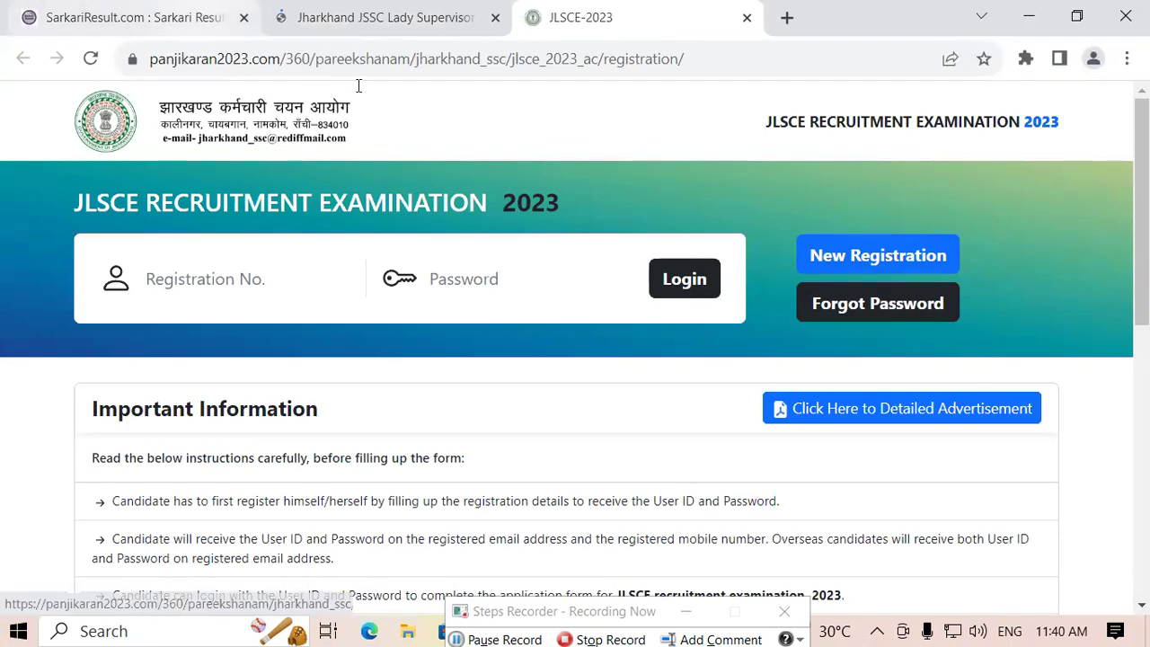
key(ctrl+1)
click(1139, 191)
drag(1140, 191, 1139, 247)
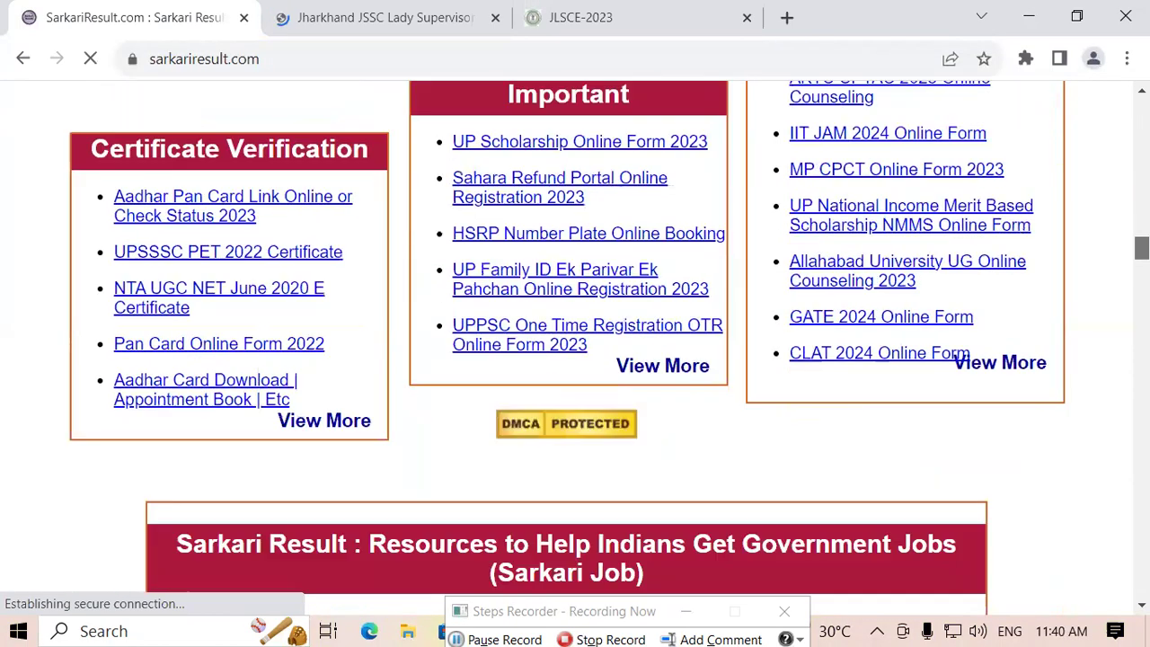
click(543, 147)
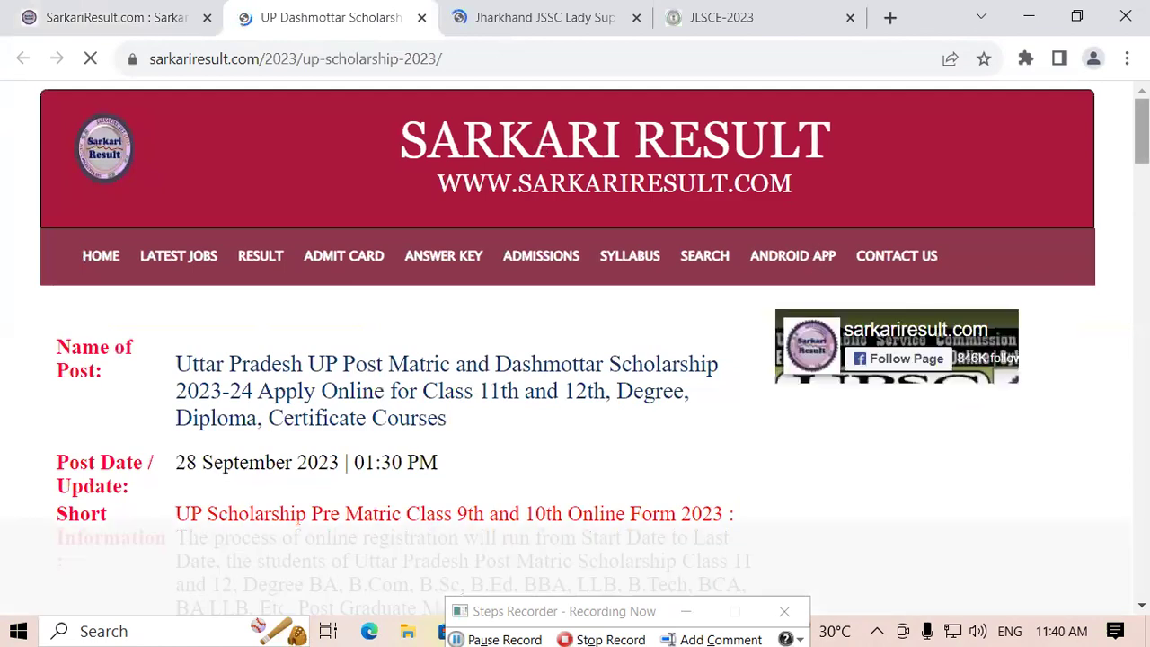
drag(1139, 128, 1139, 469)
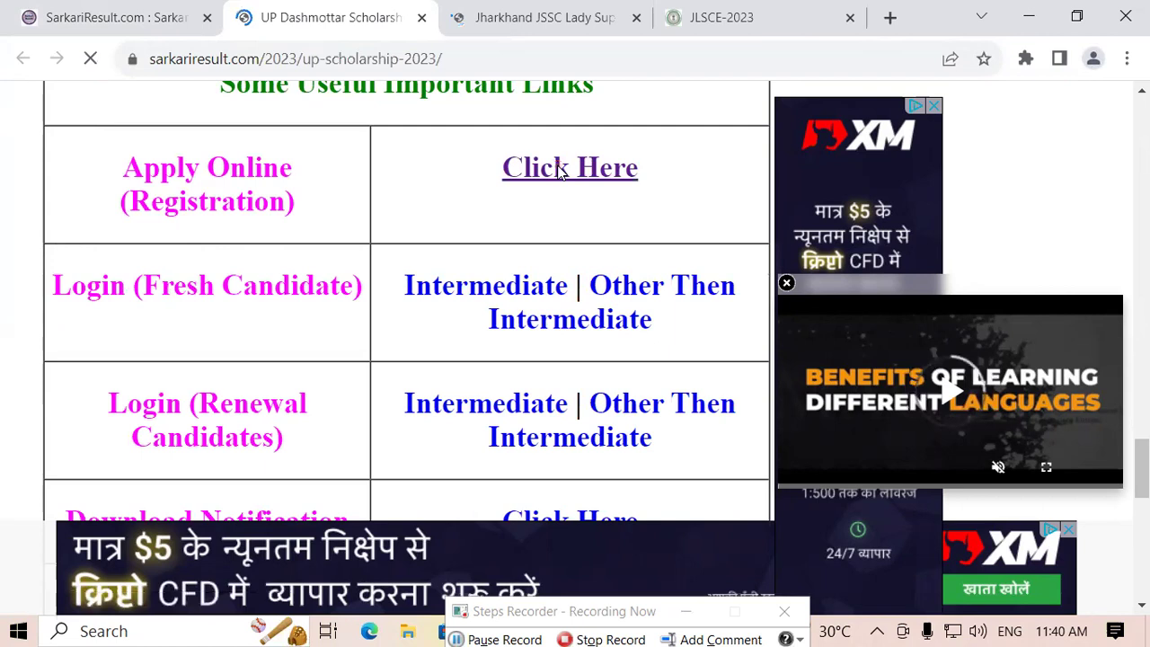
click(558, 171)
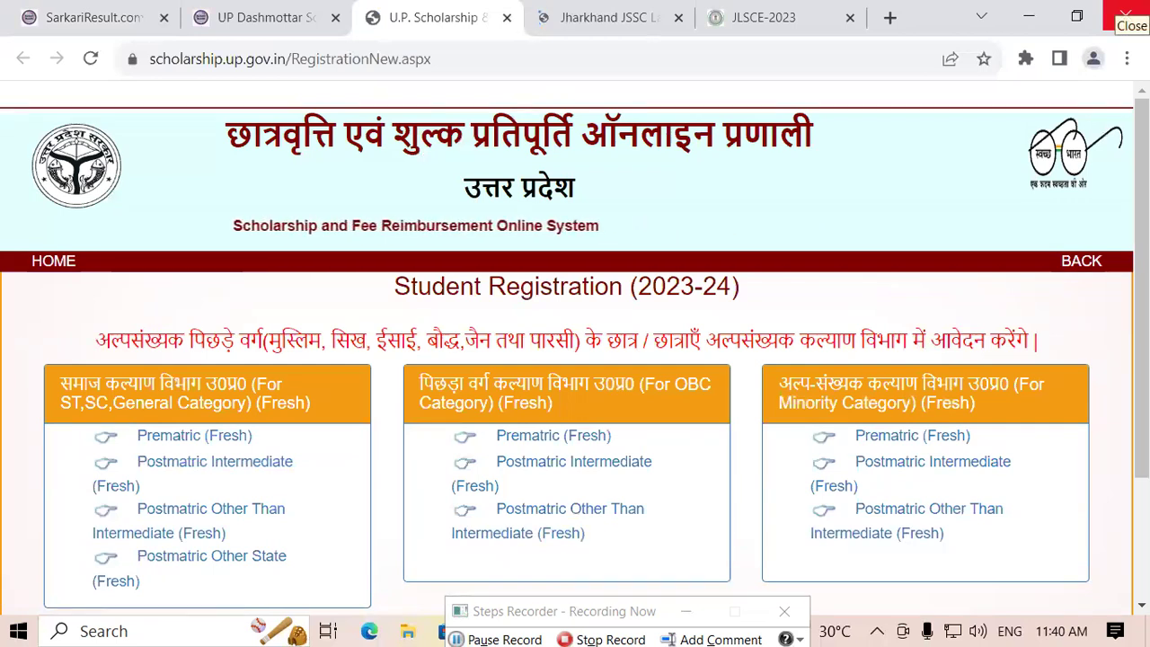
Step: Close Chrome with all its tabs and stop the Steps Recorder recording
click(1125, 11)
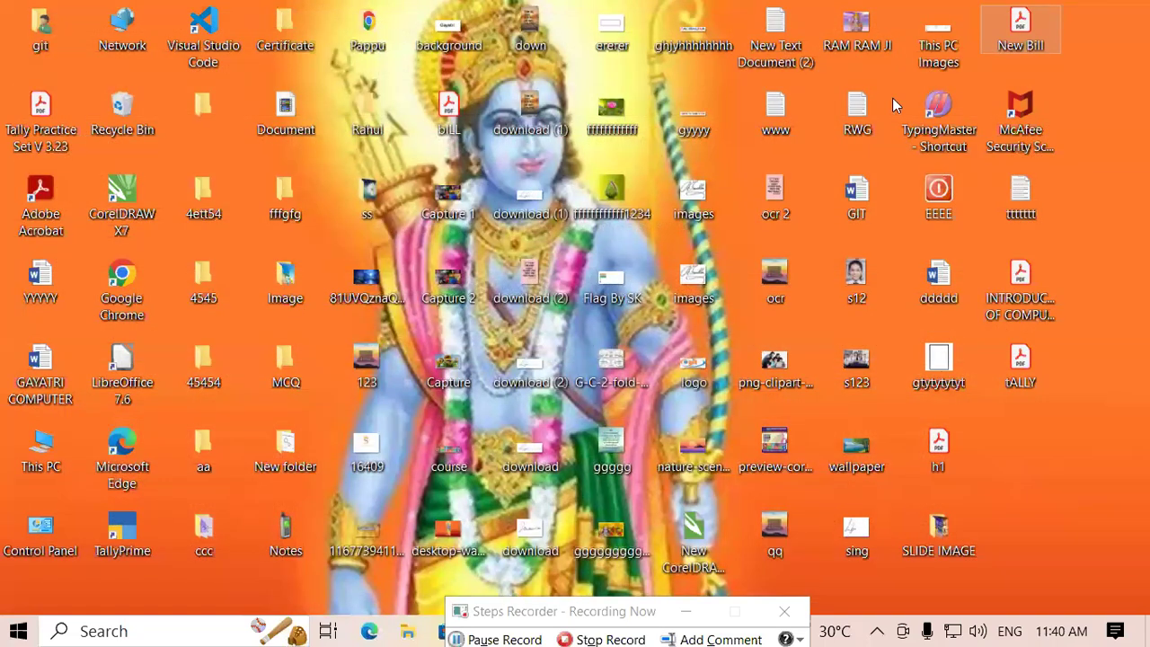
drag(573, 616, 628, 322)
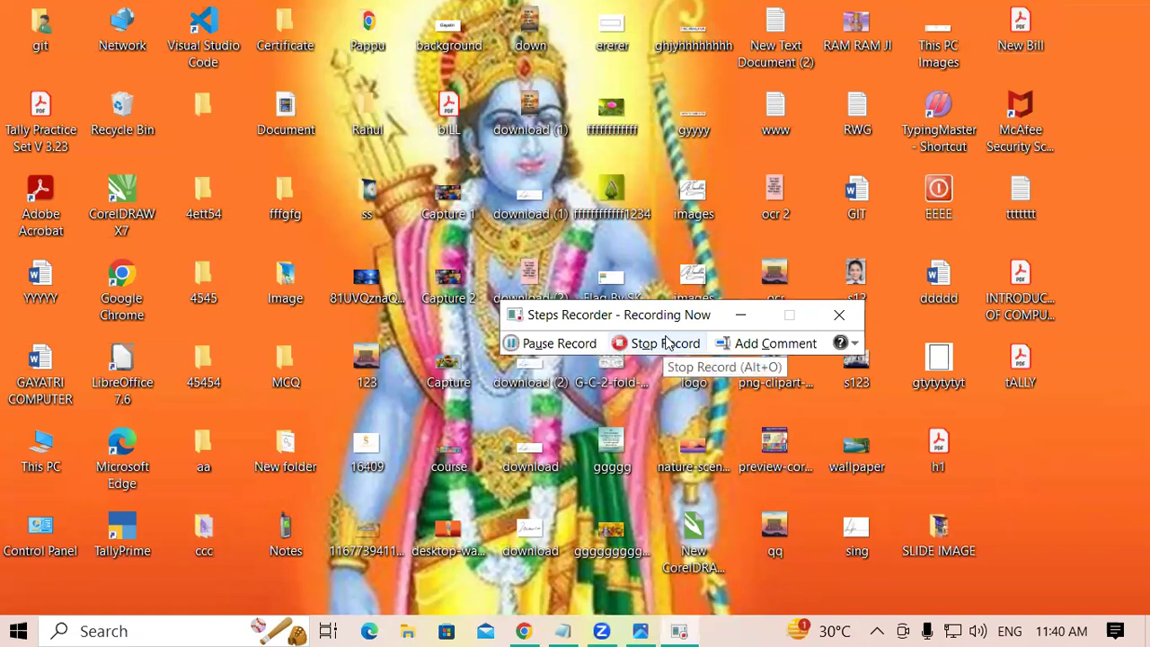
click(665, 342)
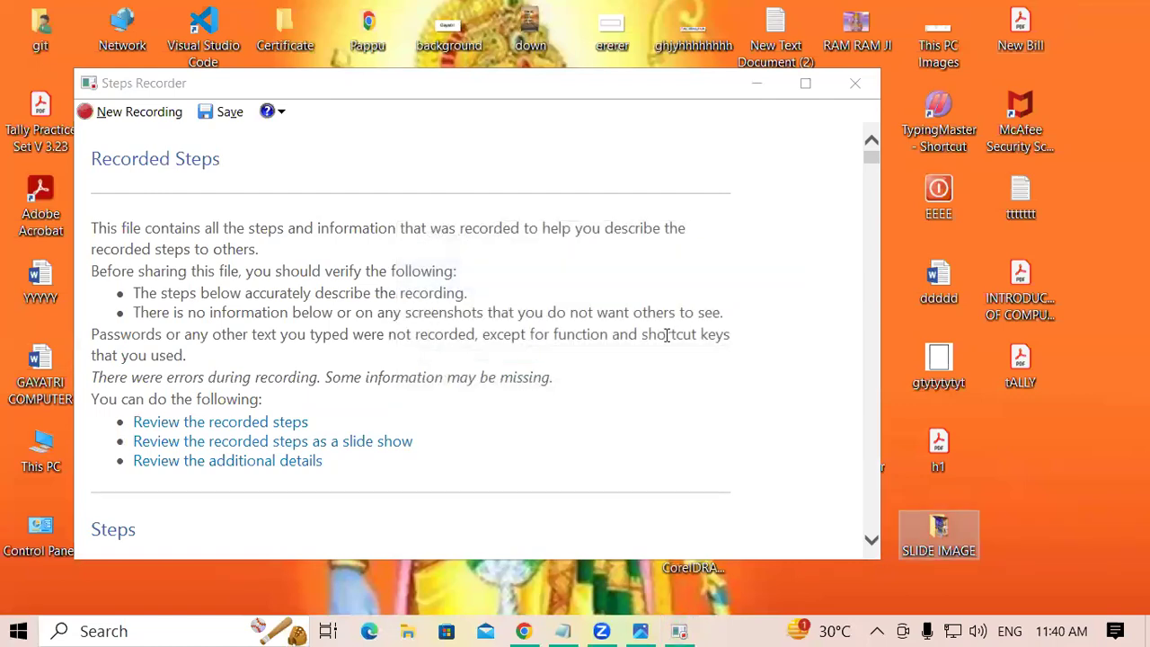
Step: Maximize the Steps Recorder report and review the recorded steps and their screenshots down to the Additional Details section
click(805, 82)
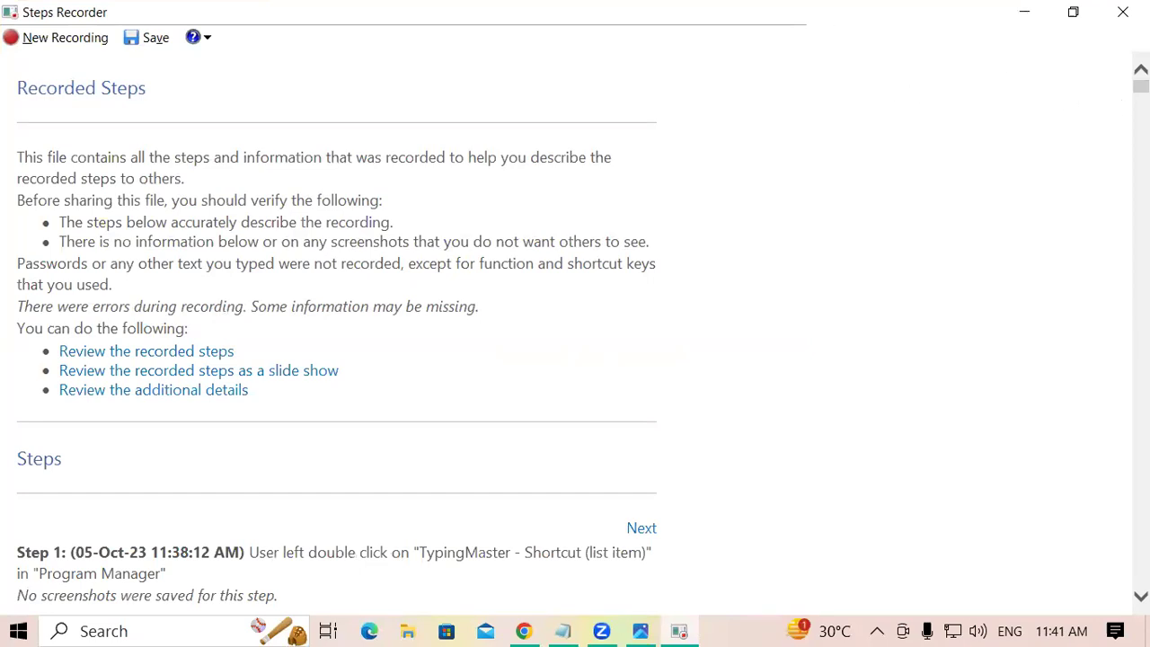
click(1141, 595)
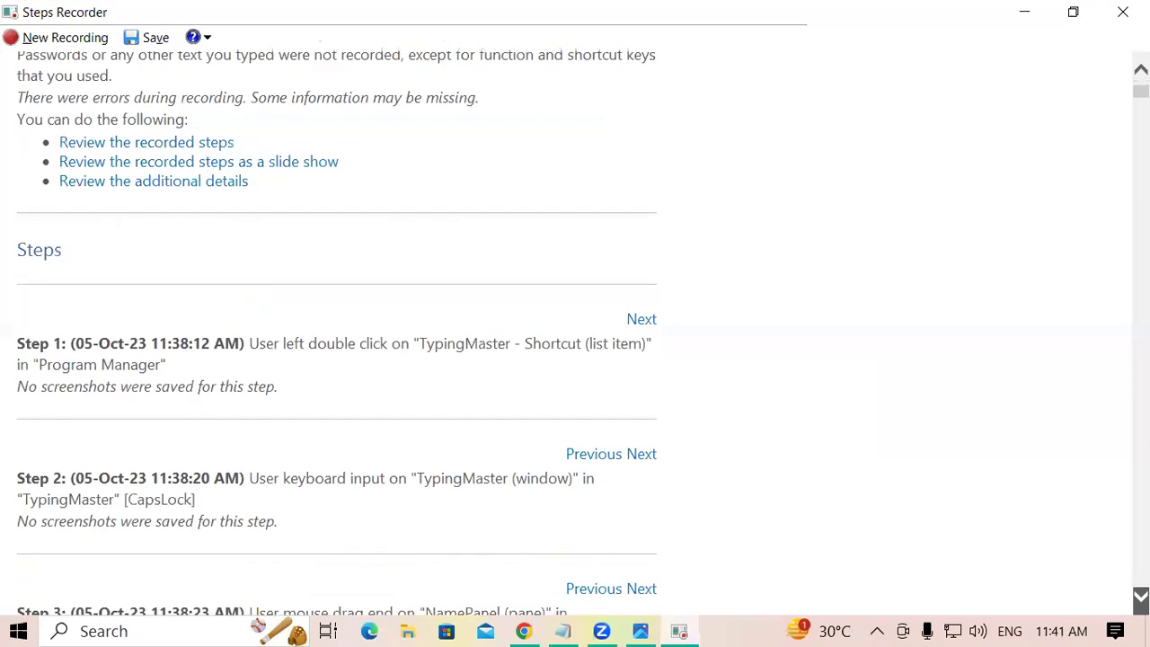
drag(1141, 595, 1141, 596)
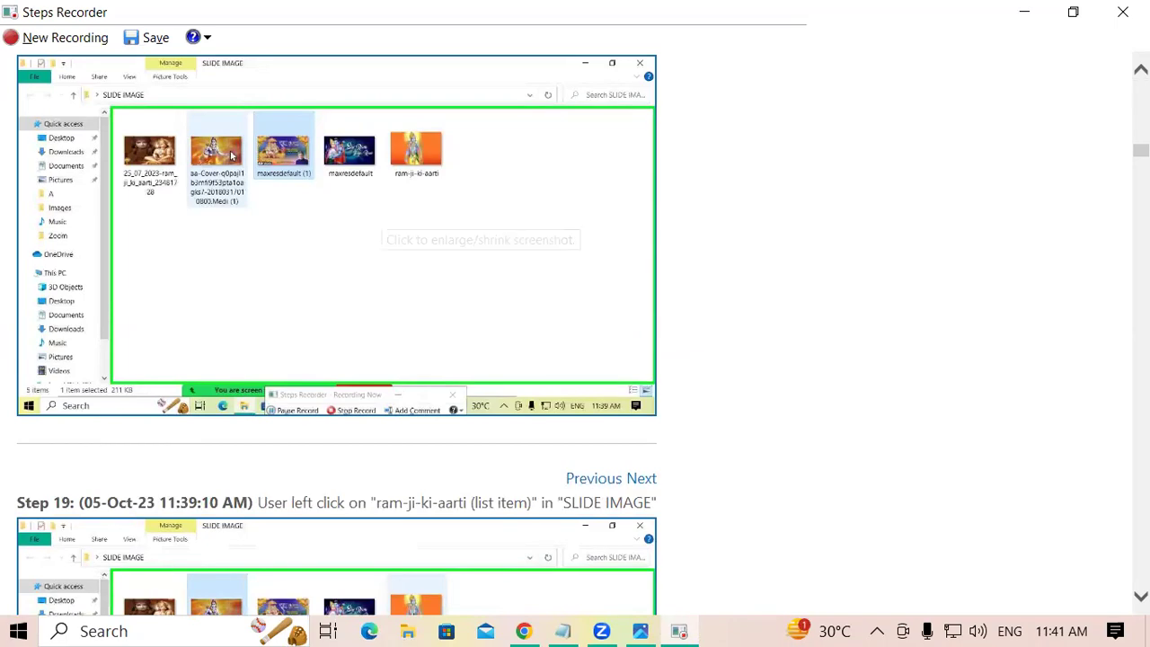
click(1141, 596)
drag(1140, 595, 1141, 595)
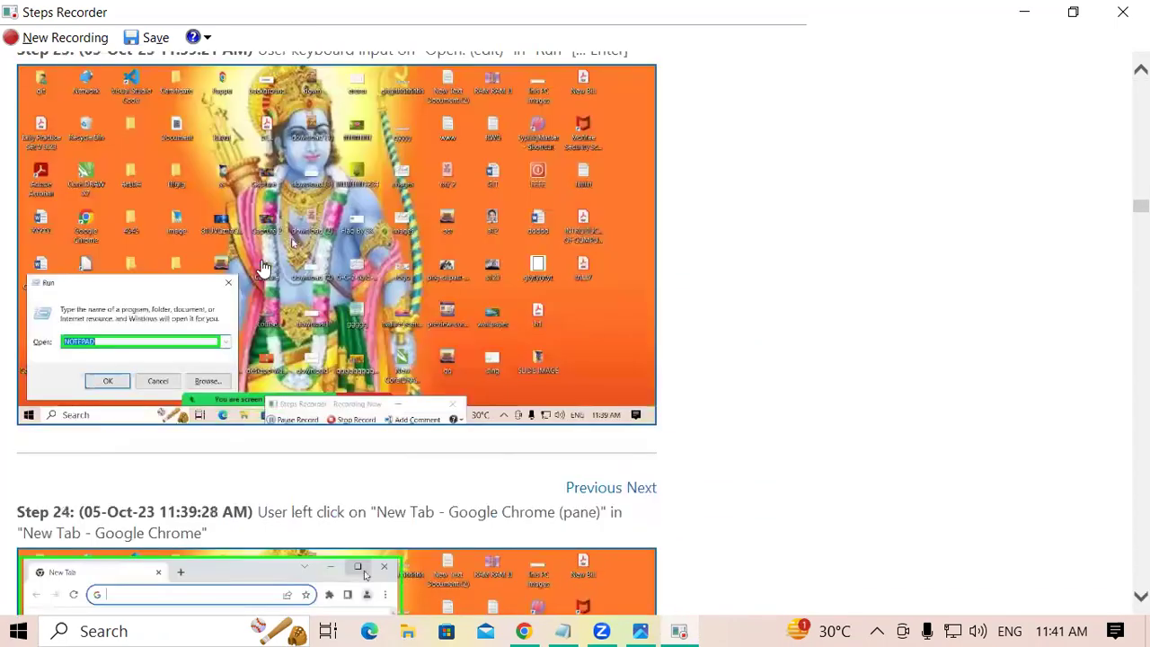
scroll(685, 340, down, 5)
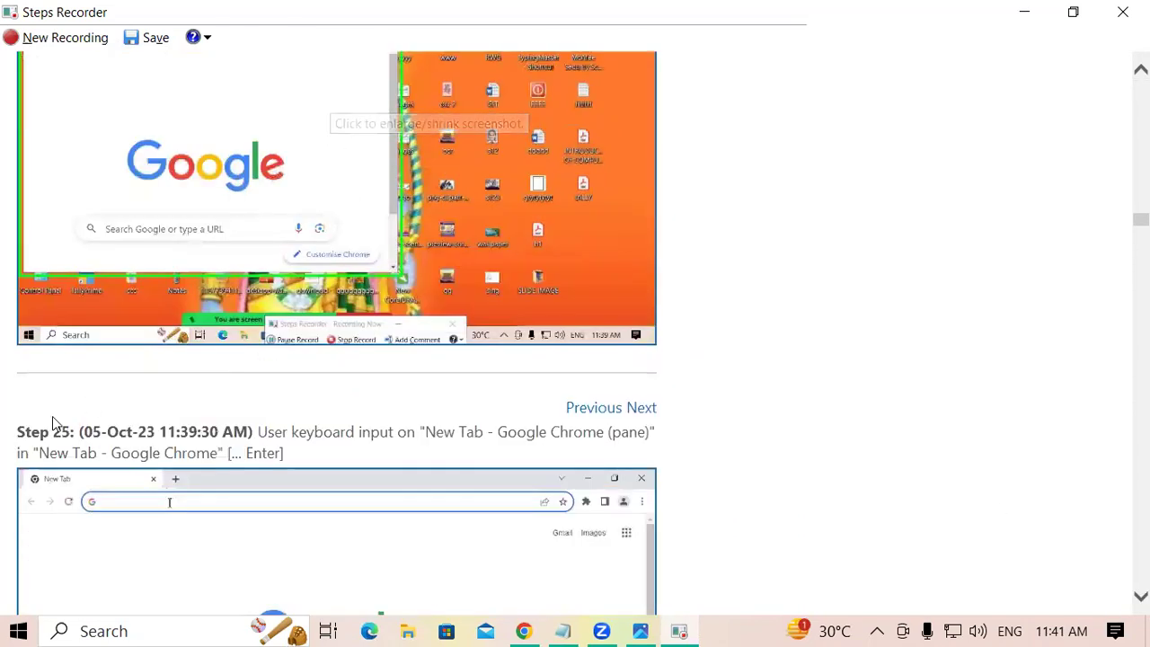
scroll(910, 449, down, 8)
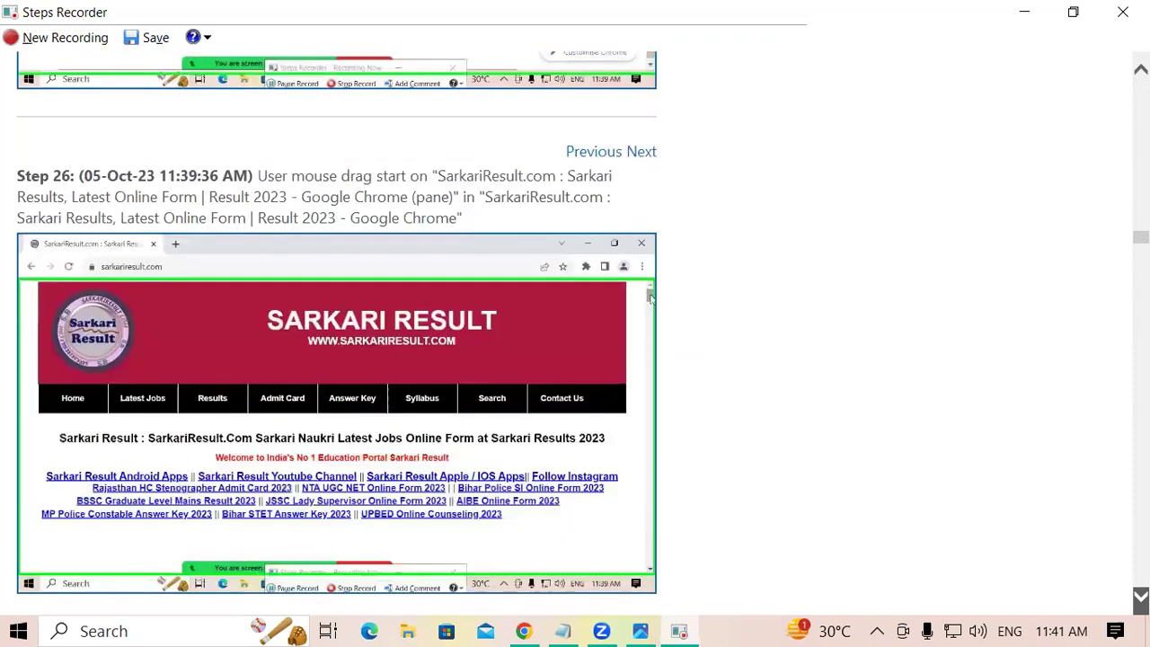
scroll(575, 332, down, 7)
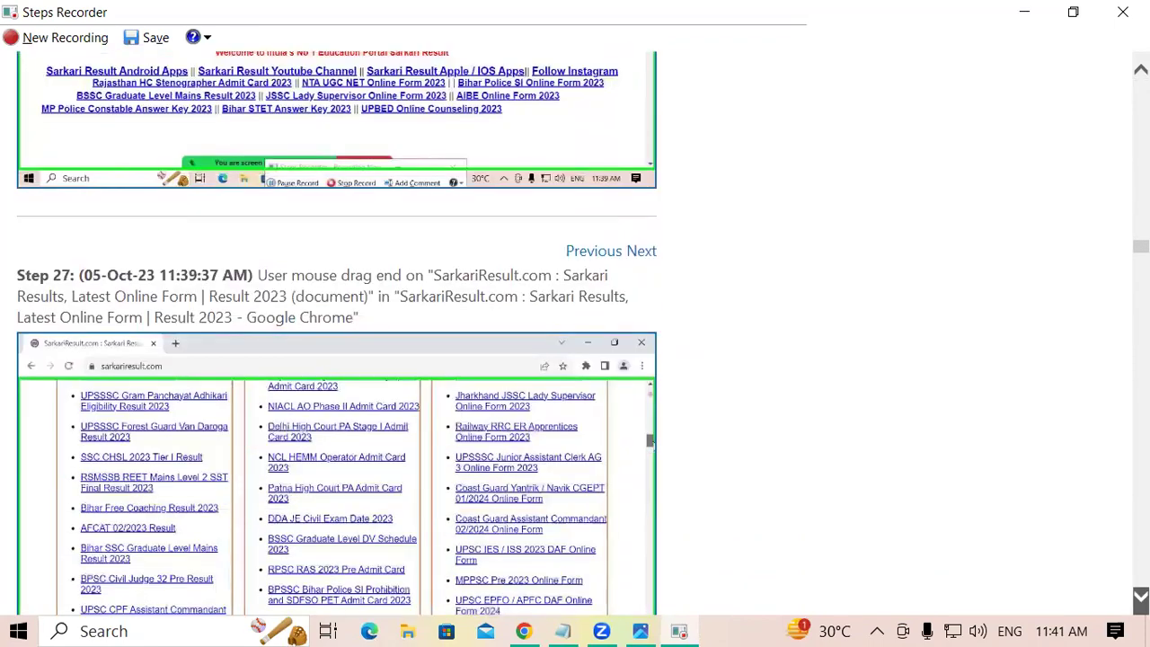
scroll(575, 332, down, 12)
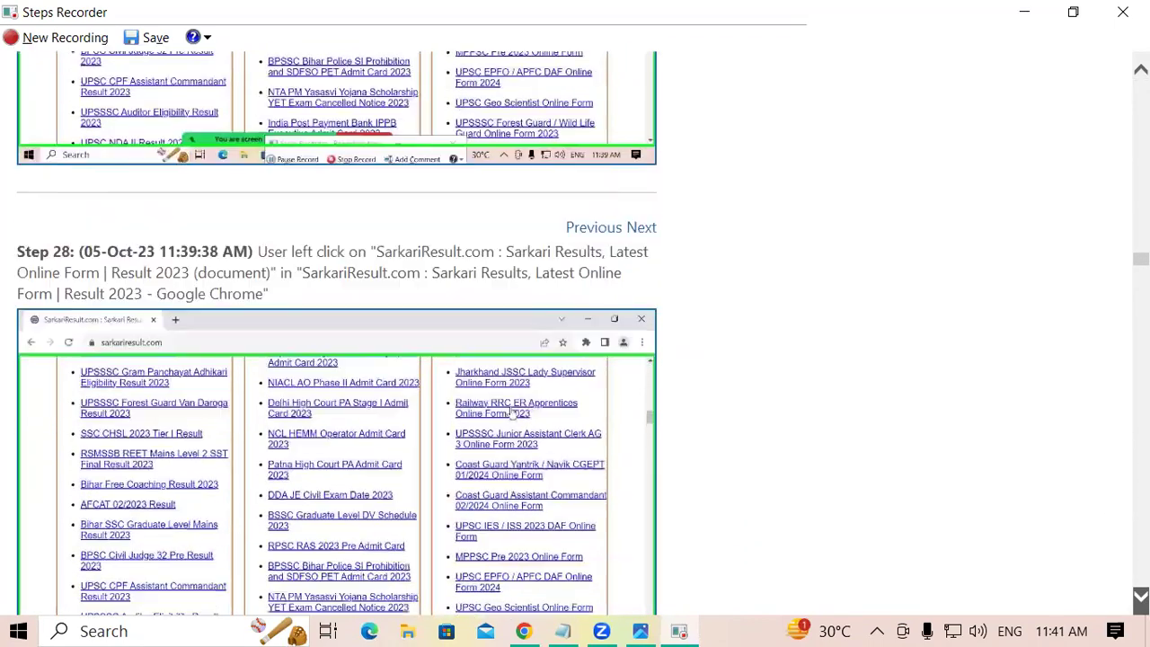
scroll(129, 549, down, 20)
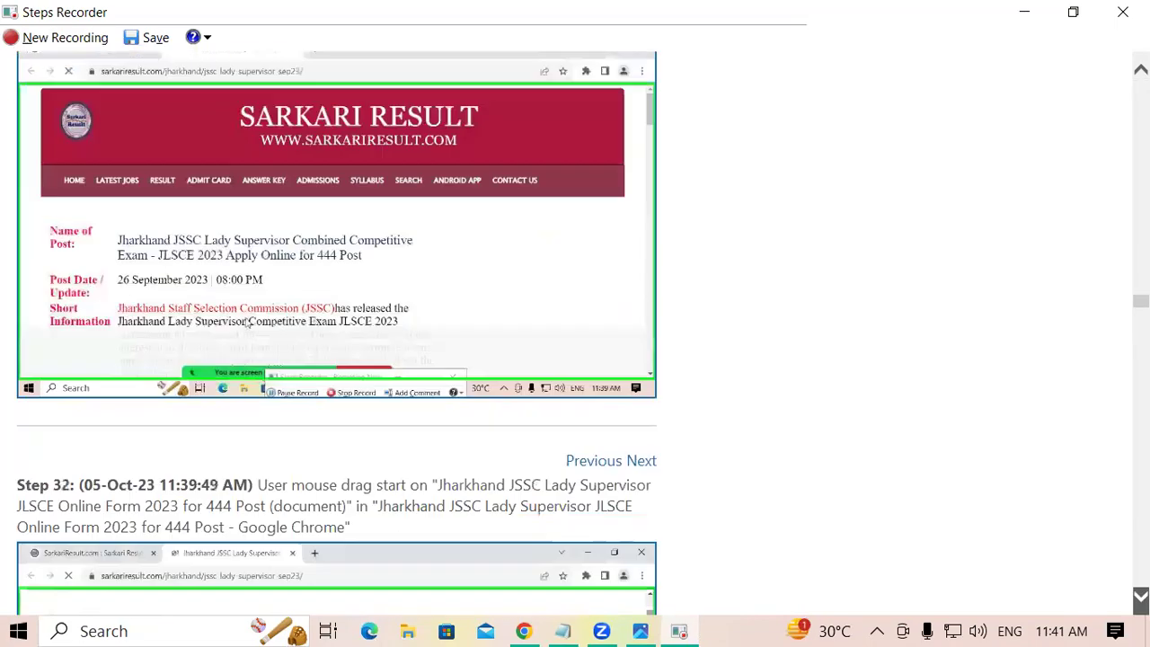
scroll(128, 549, down, 20)
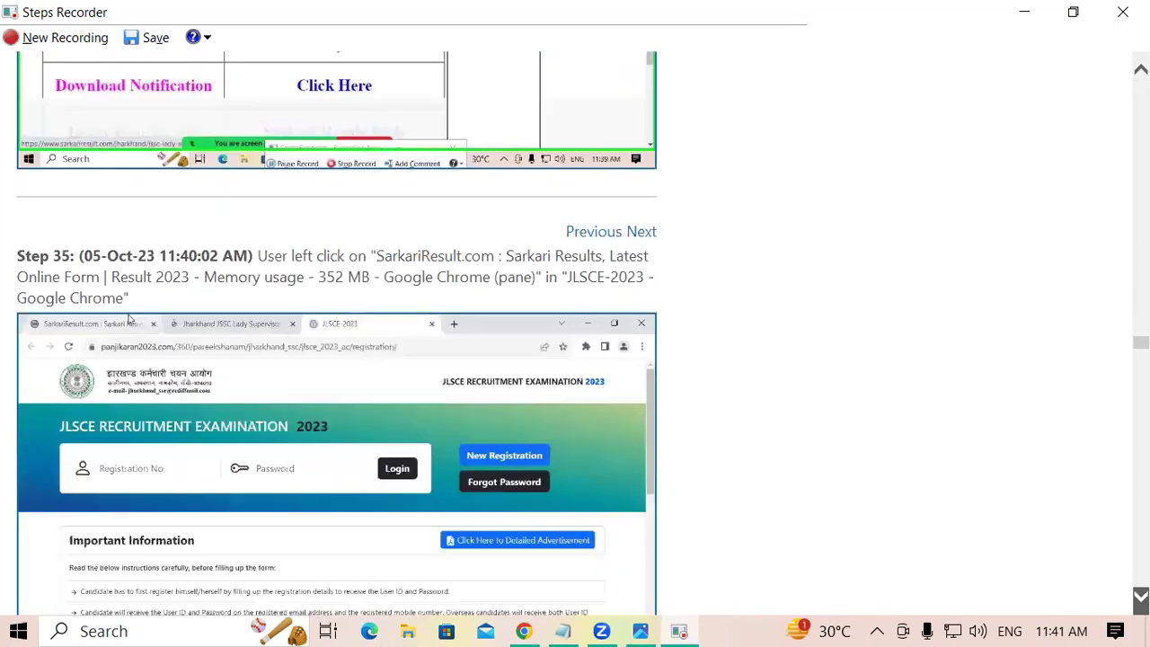
scroll(129, 549, down, 20)
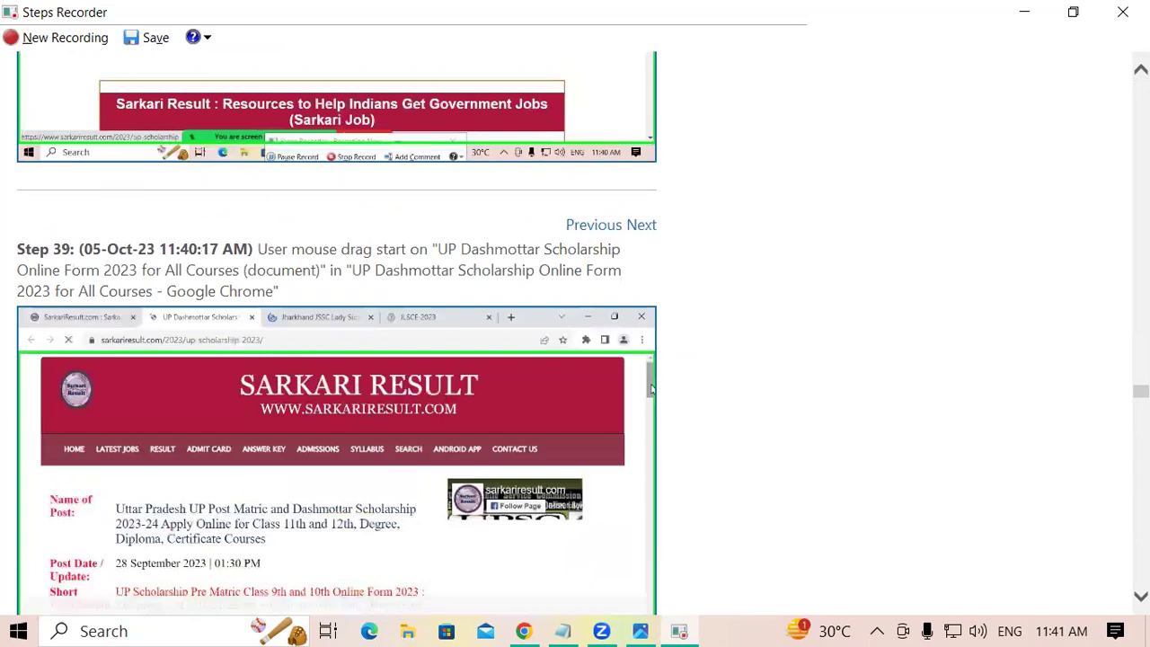
scroll(382, 171, down, 8)
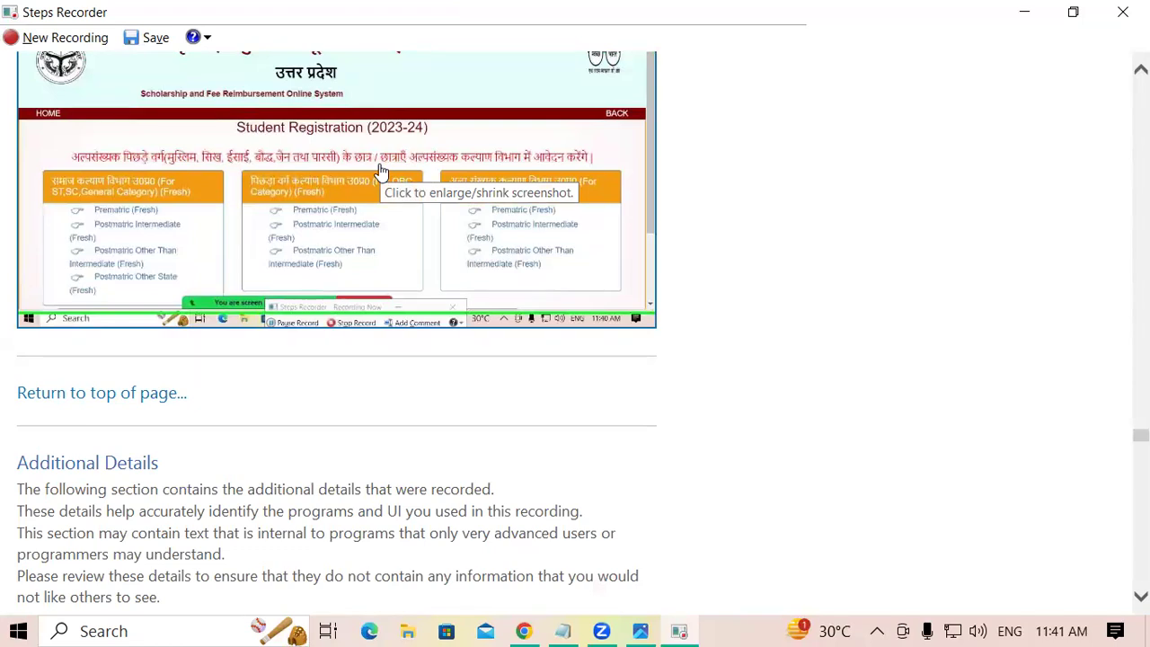
click(157, 39)
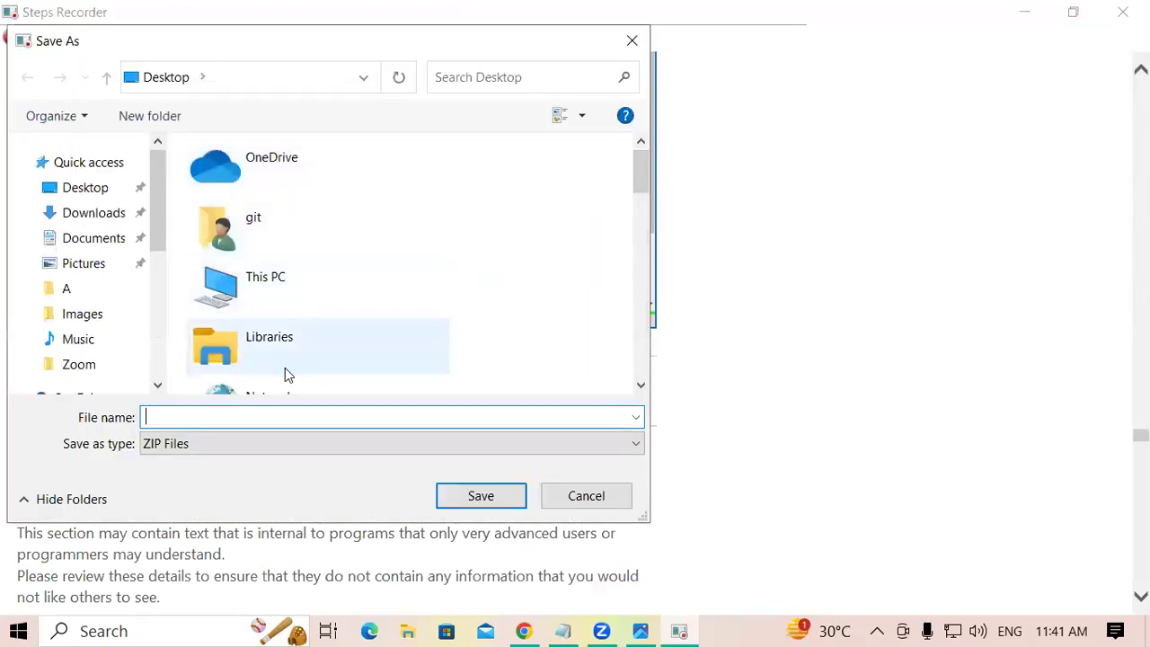
click(277, 448)
click(279, 454)
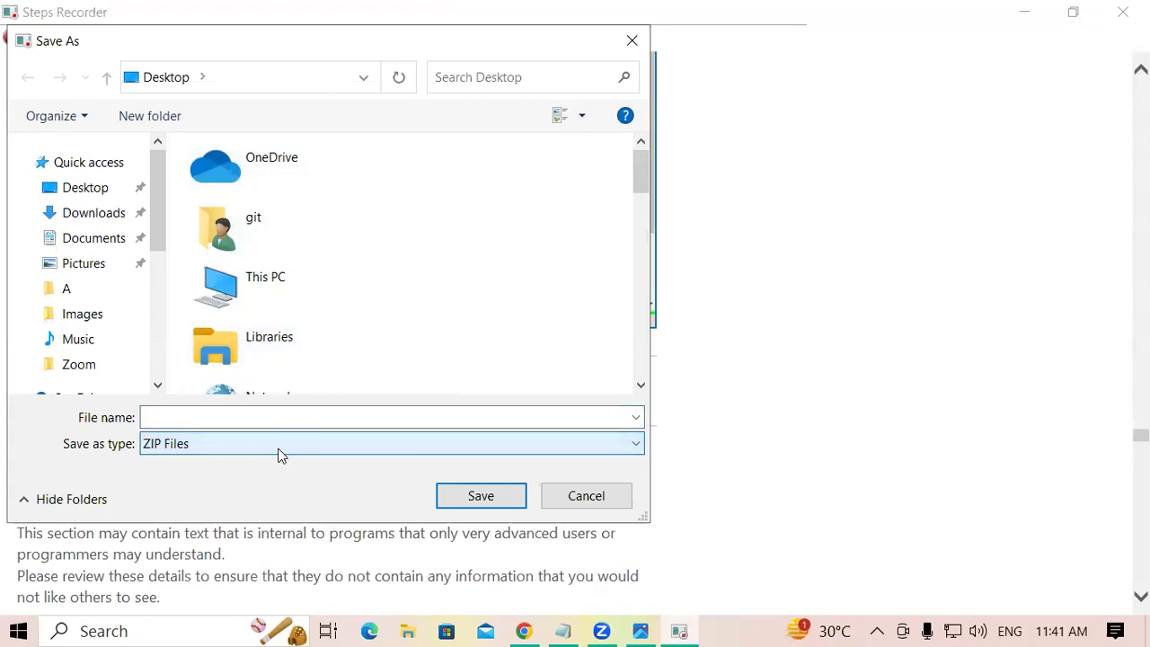
click(631, 41)
Step: Close Steps Recorder and discard the recording without saving
click(1123, 12)
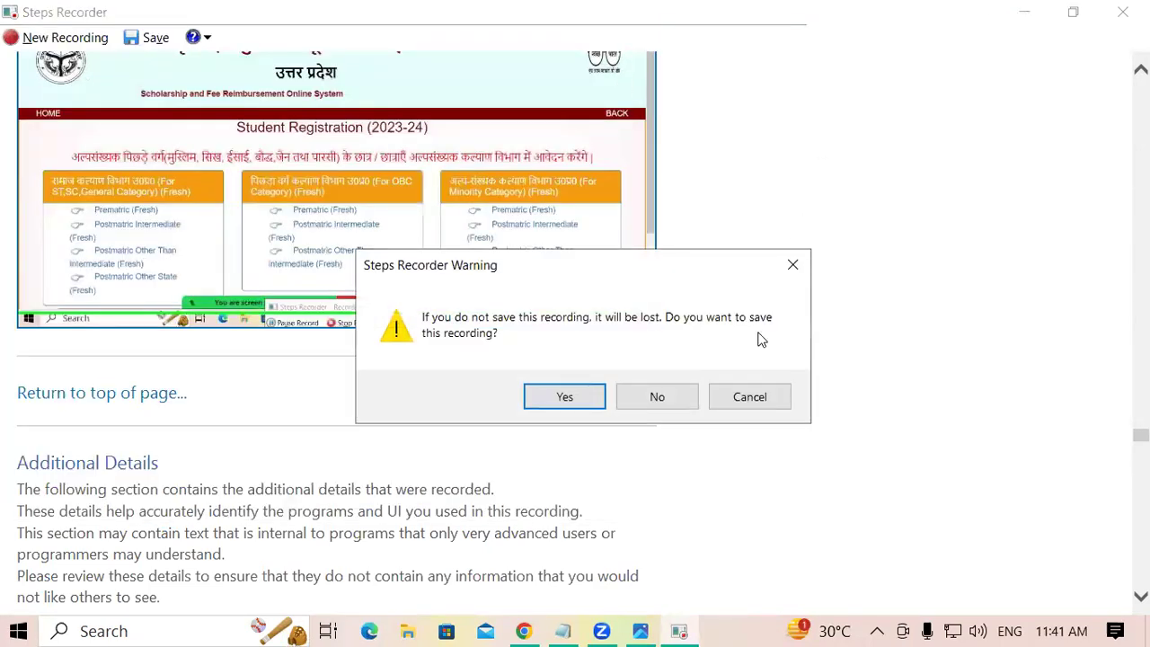
click(687, 404)
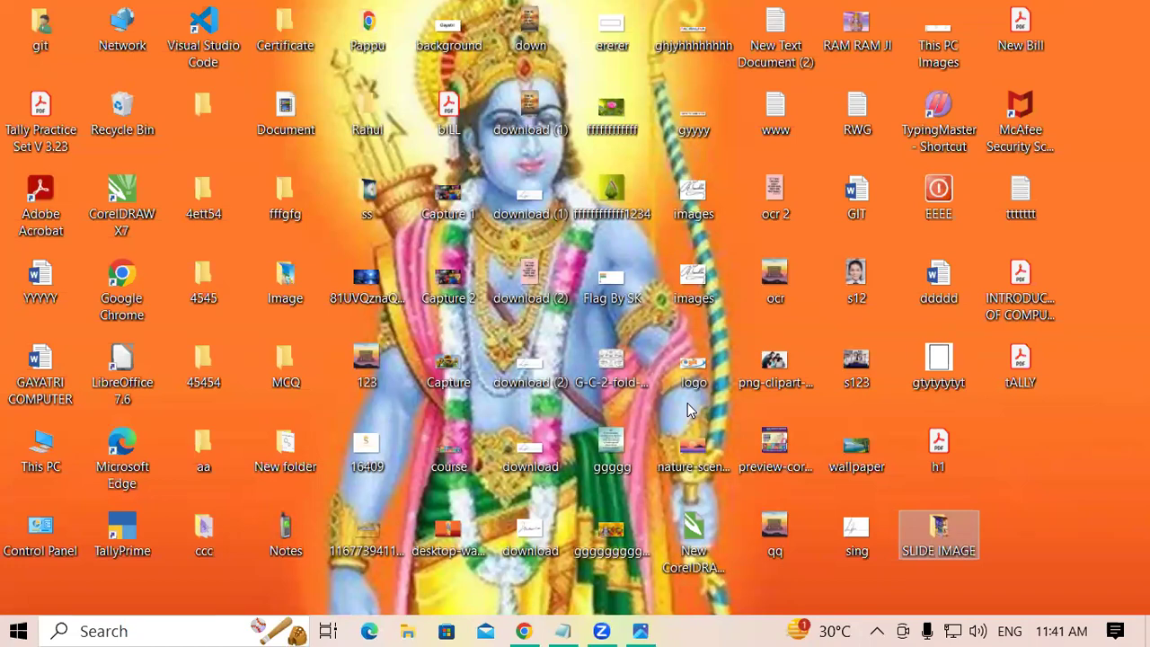
Step: Search Windows for sticky, open Sticky Notes and skip signing in to a Microsoft account
click(106, 631)
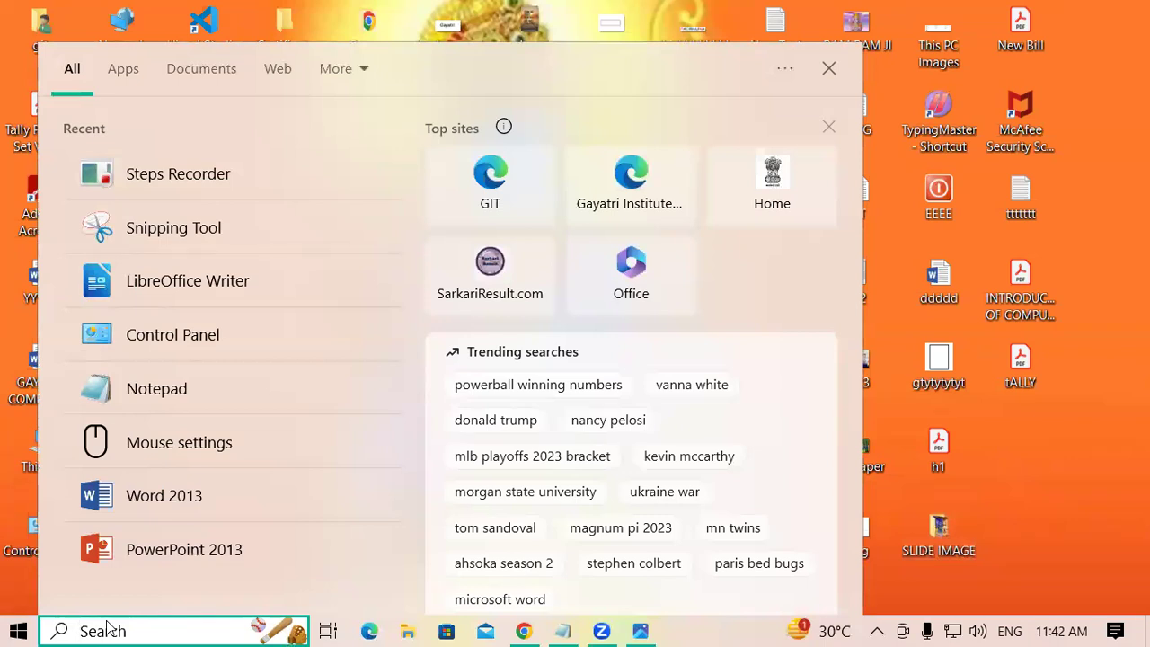
text(sticky)
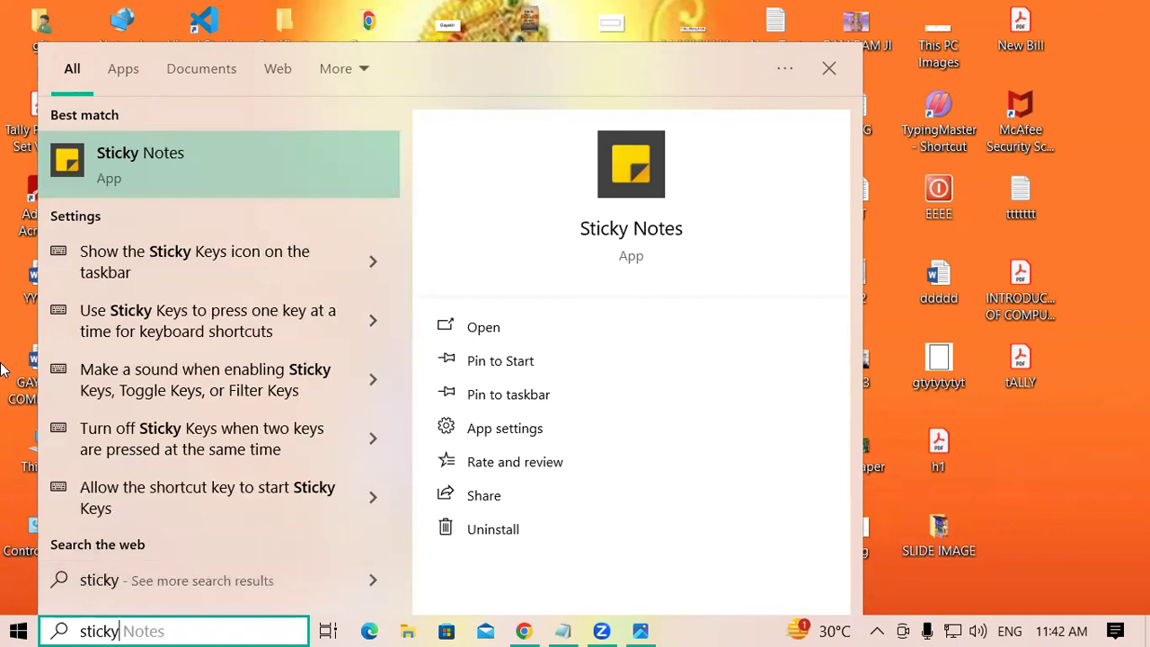
click(181, 158)
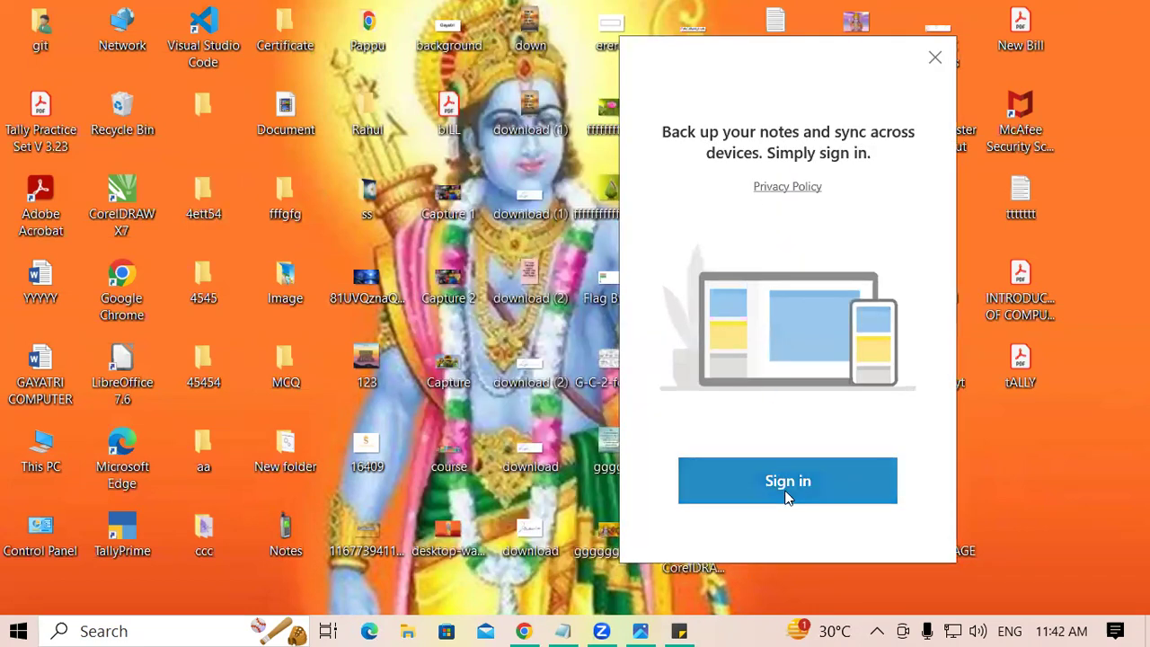
click(788, 493)
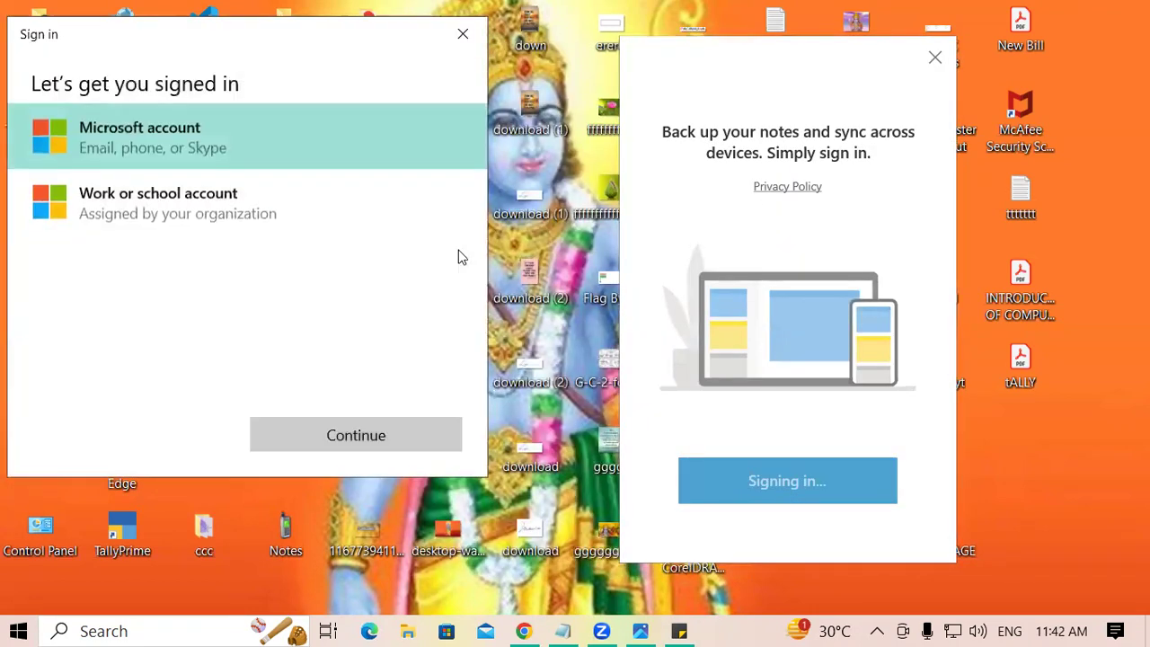
click(465, 32)
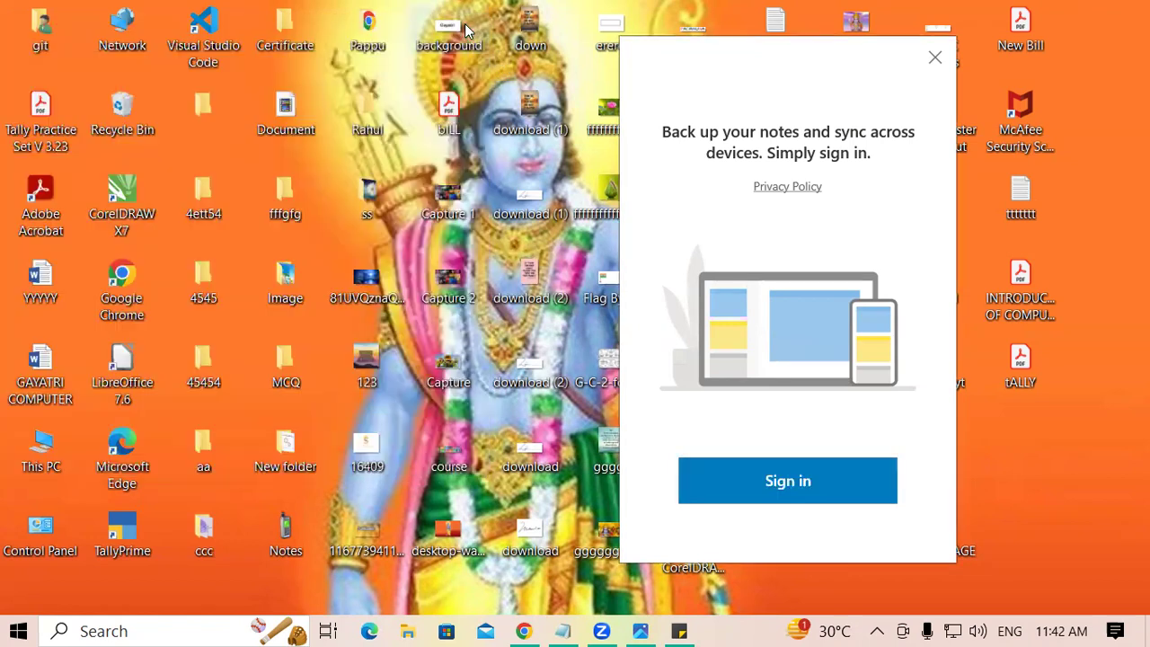
click(938, 61)
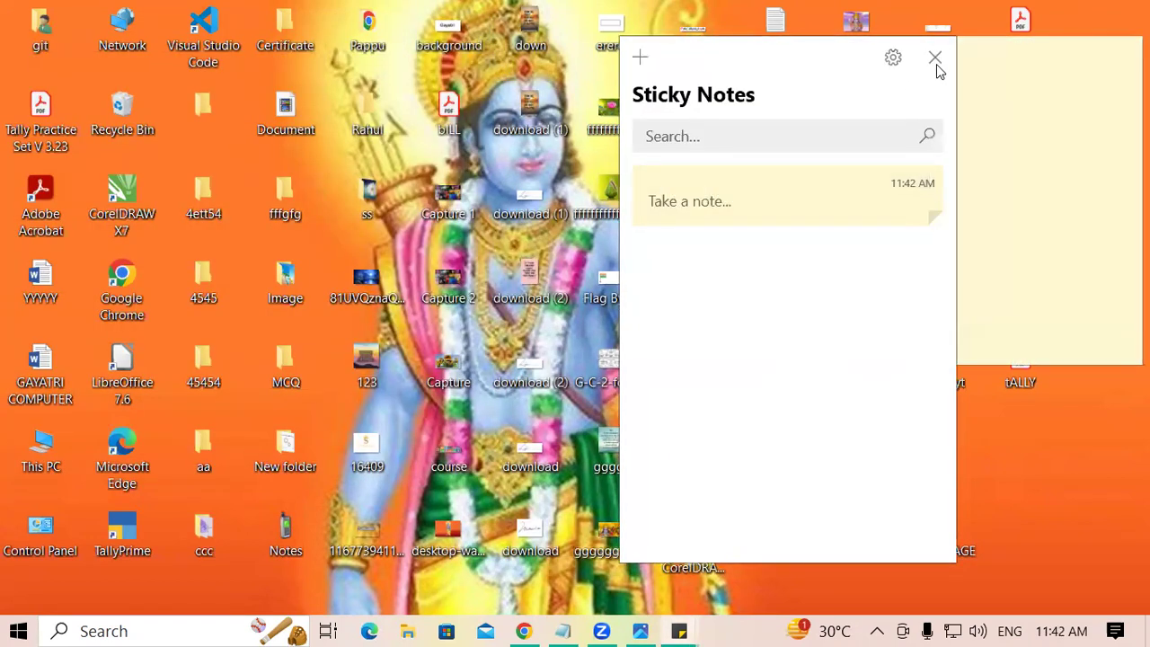
Step: Close the notes list, move the blank note to mid-desktop, and enter INPUT DEVICE with KEYBOARD indented on the line below
click(935, 57)
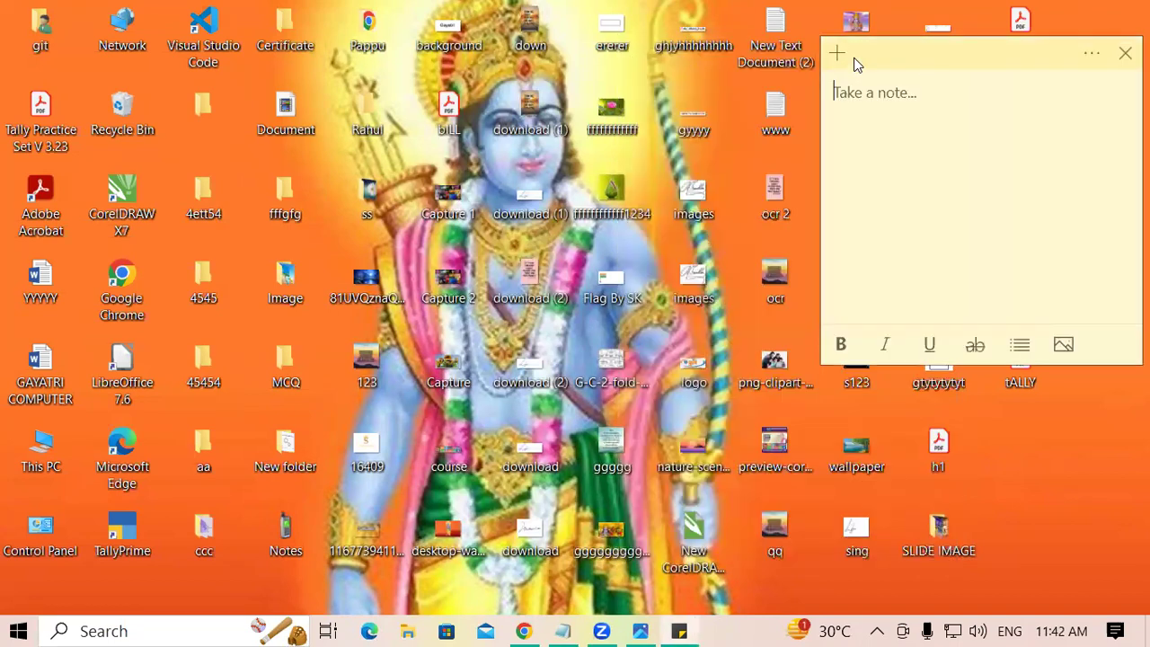
drag(923, 62, 564, 83)
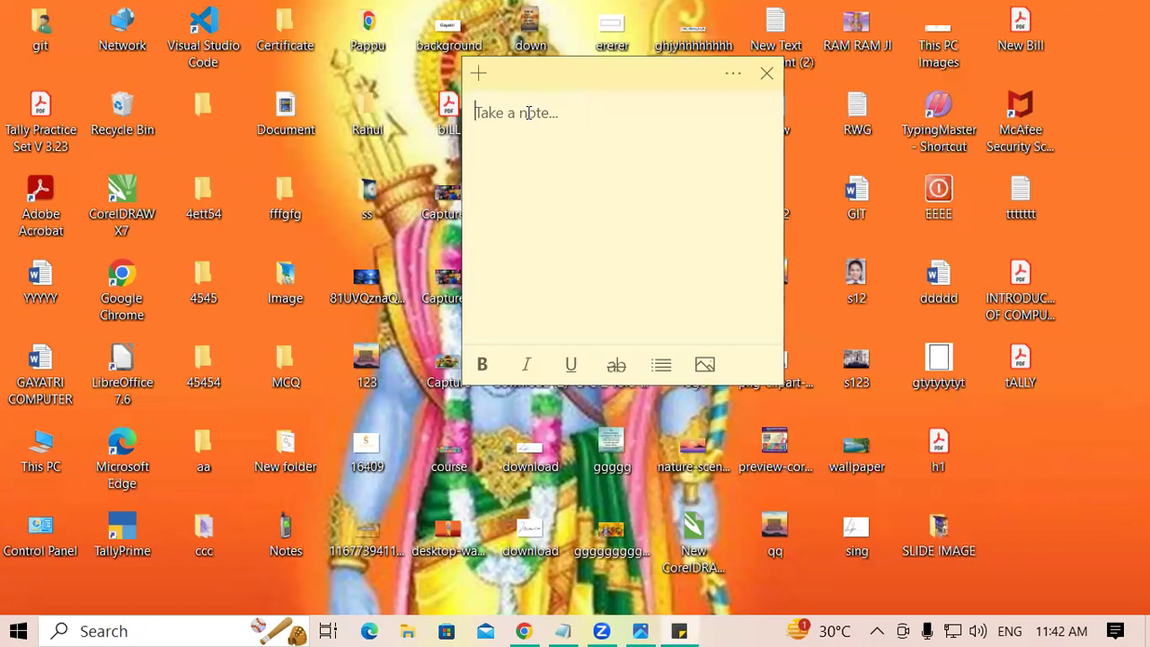
text(INPUT DEV)
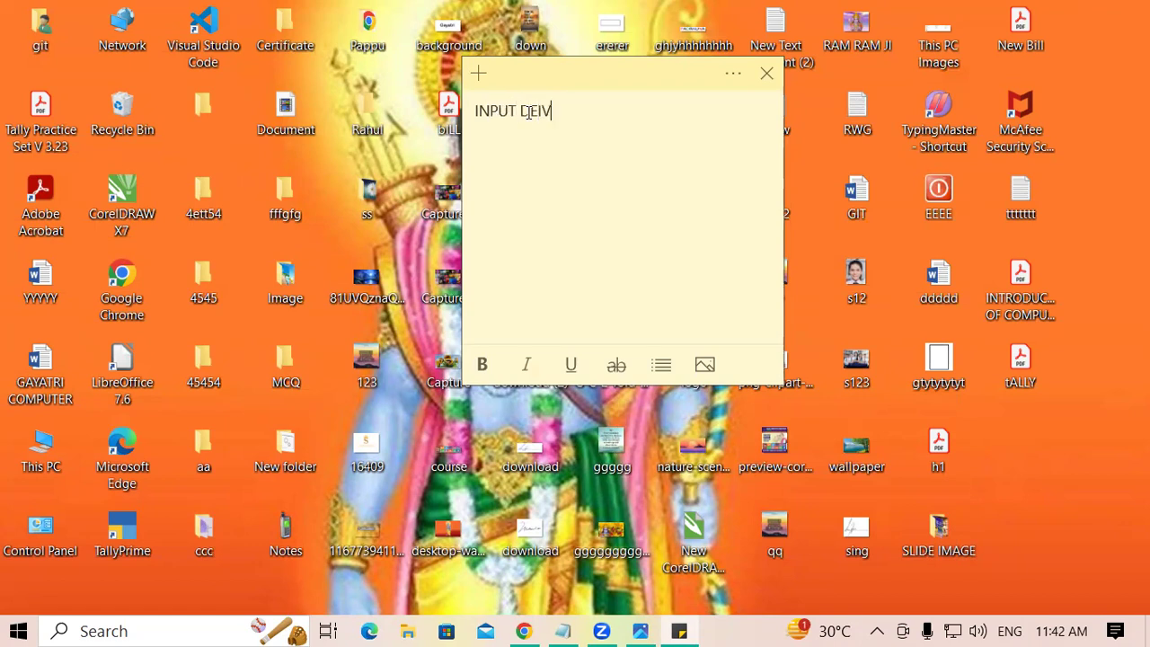
key(BackSpace)
text(VICE )
text(    K)
text(EYBOA)
text(RD )
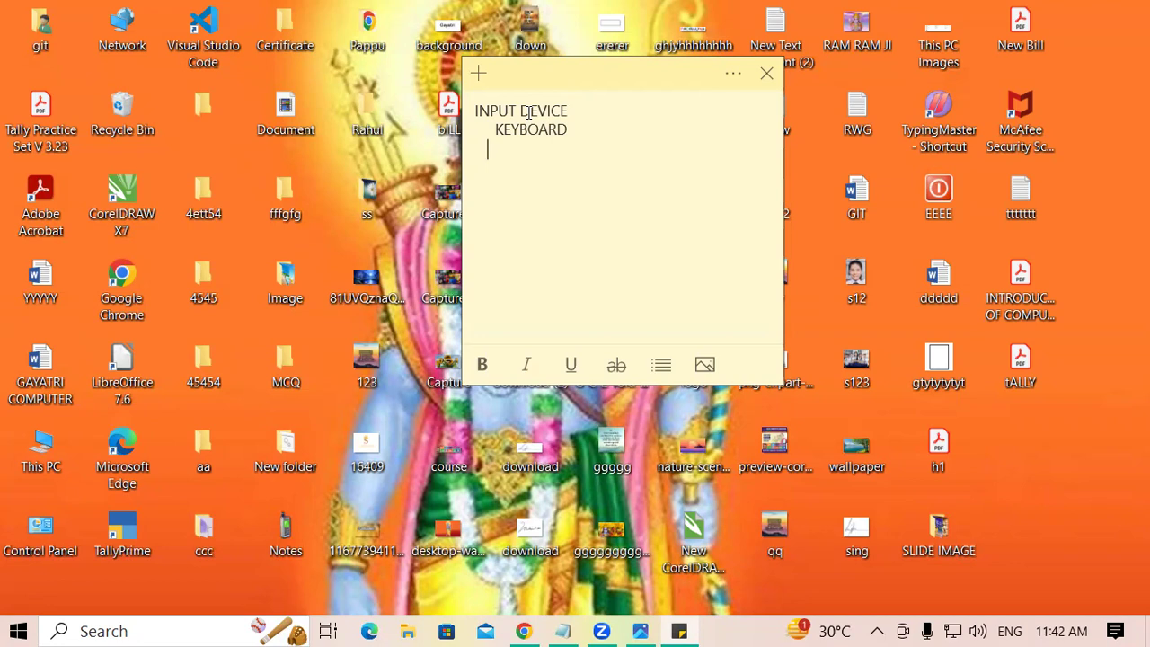
Step: Add OMR, MOUSE and JOYSTICK to the note as separate indented lines below KEYBOARD
text(    OMR)
text(MOUSE)
key(Return)
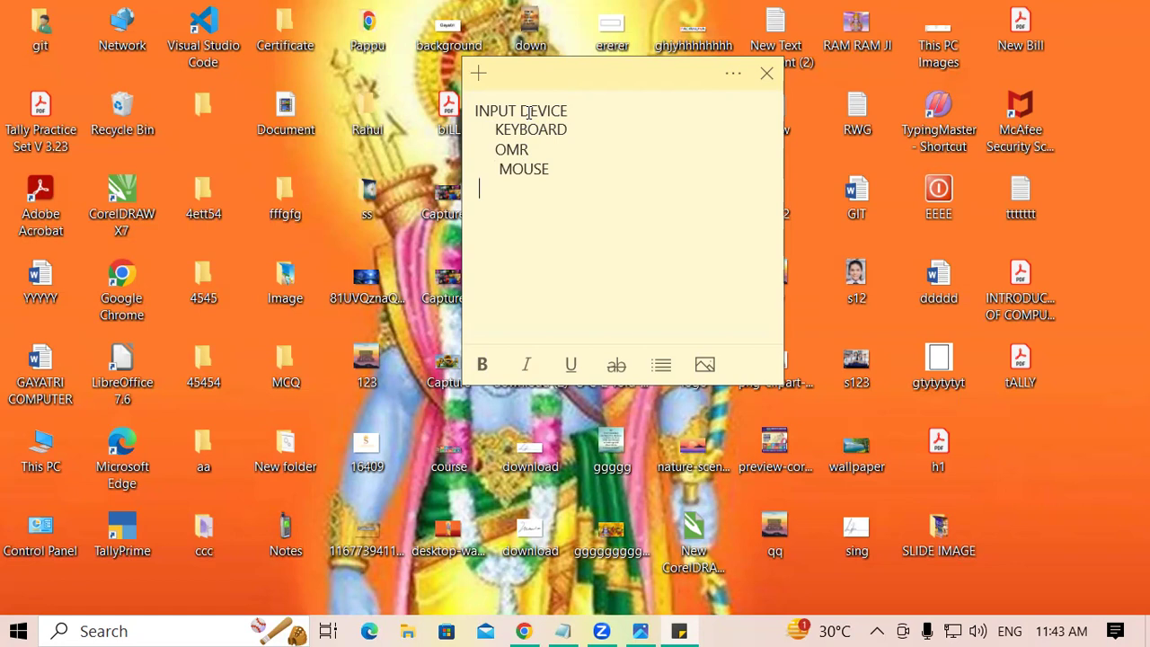
key(BackSpace)
key(BackSpace)
text(JOYSTICK)
Step: Create a second blank note and close it unused along with the notes list
click(478, 76)
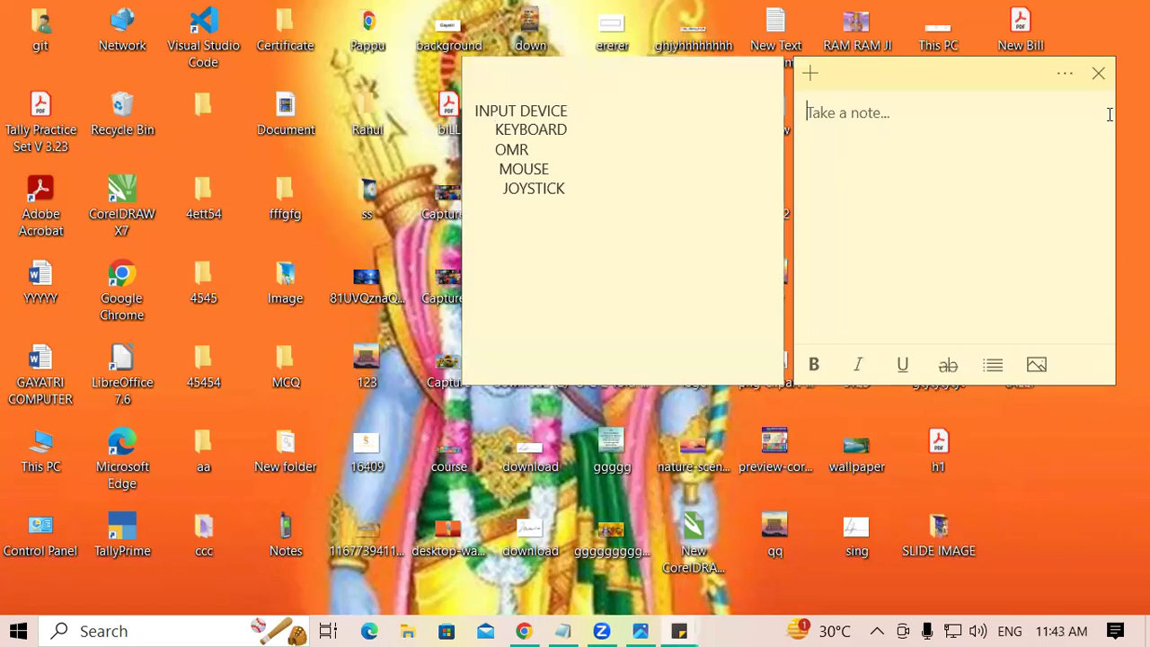
click(1098, 75)
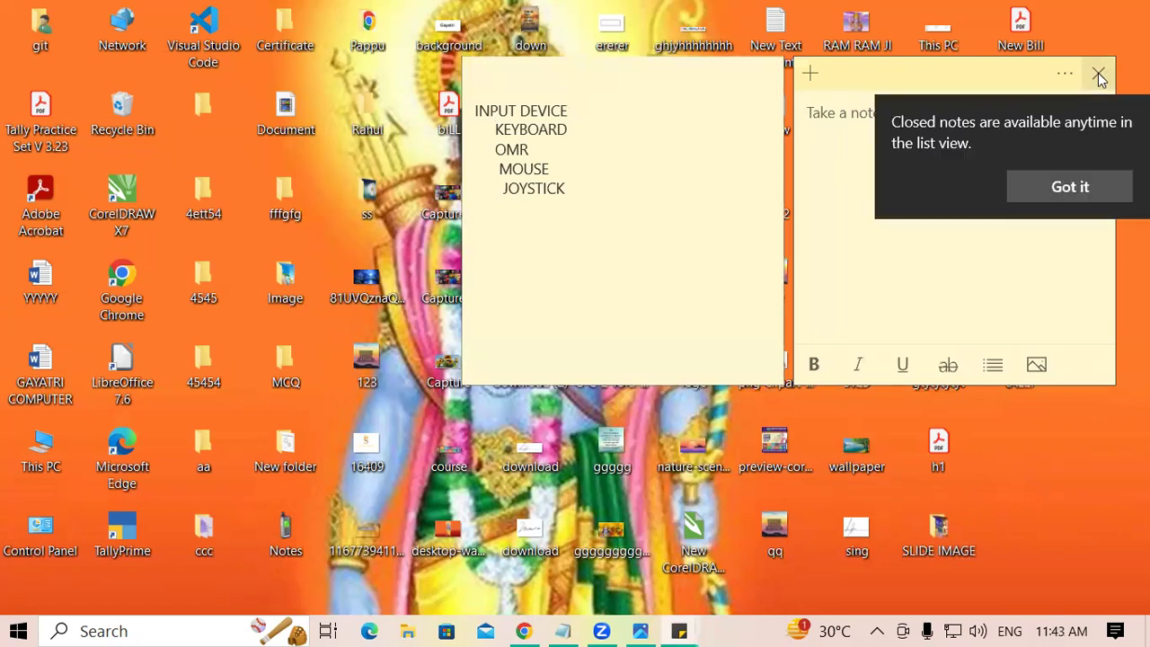
click(1073, 186)
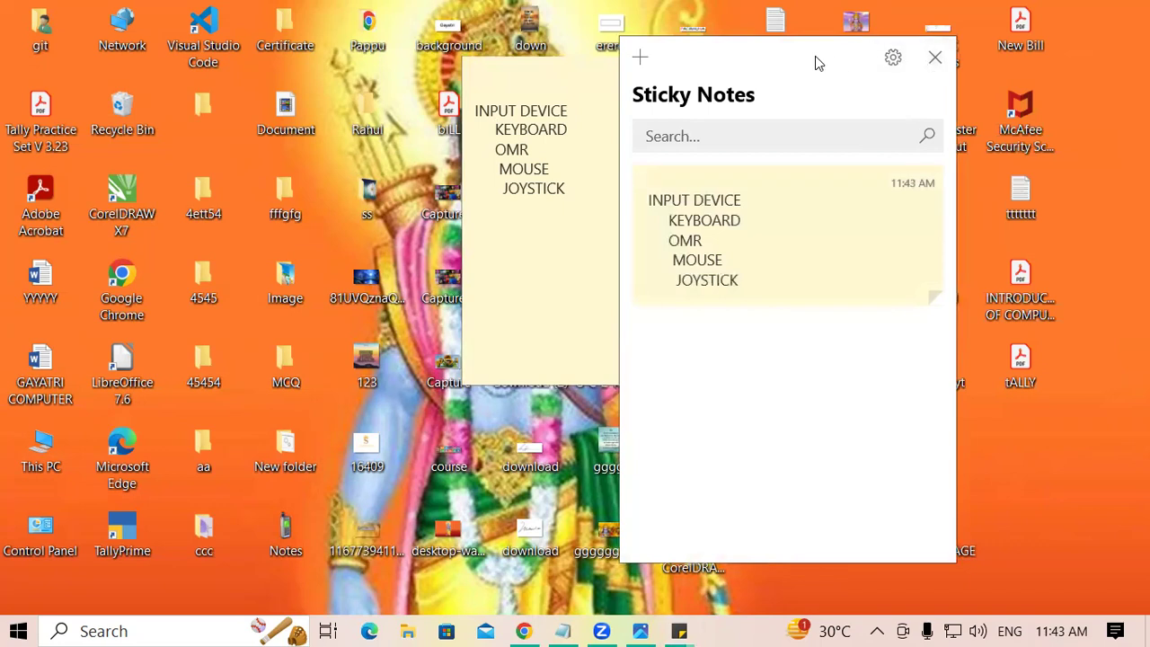
click(934, 58)
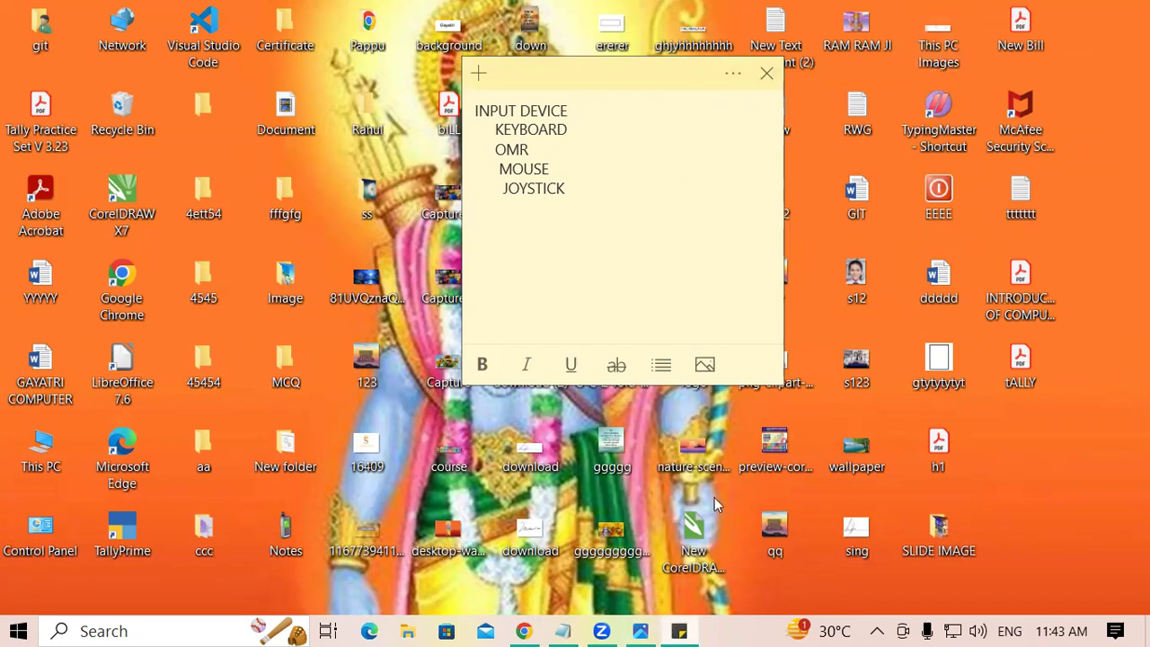
Step: Recolor the INPUT DEVICE note green and finally pink, and move it lower on the desktop
click(733, 78)
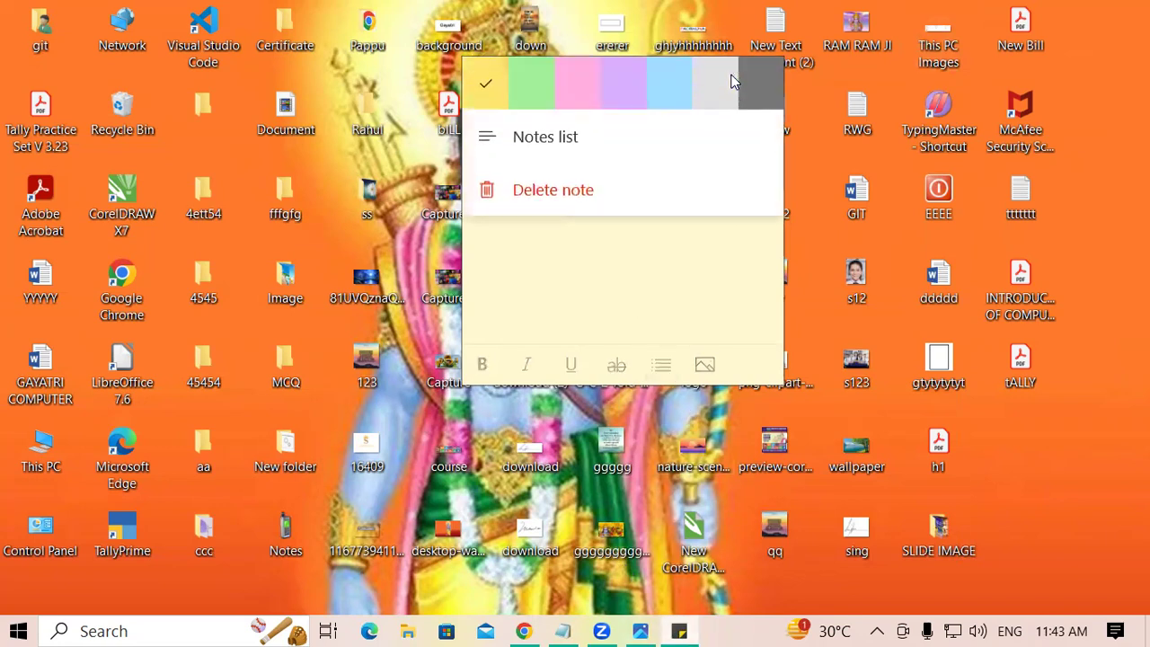
click(519, 79)
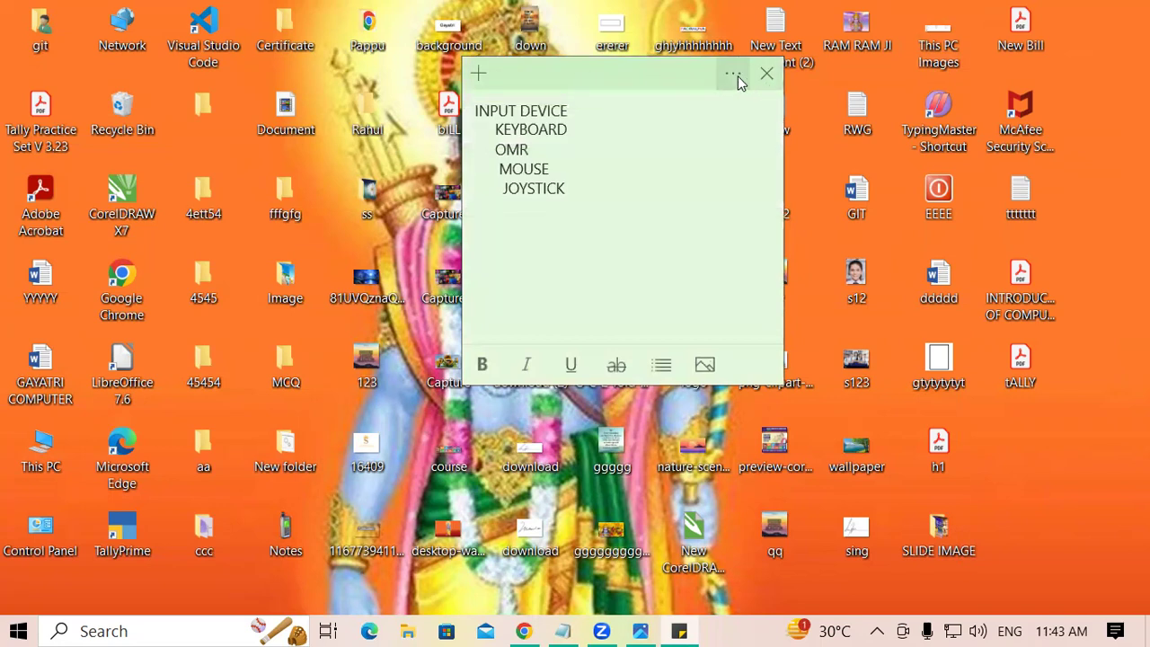
click(733, 77)
click(587, 97)
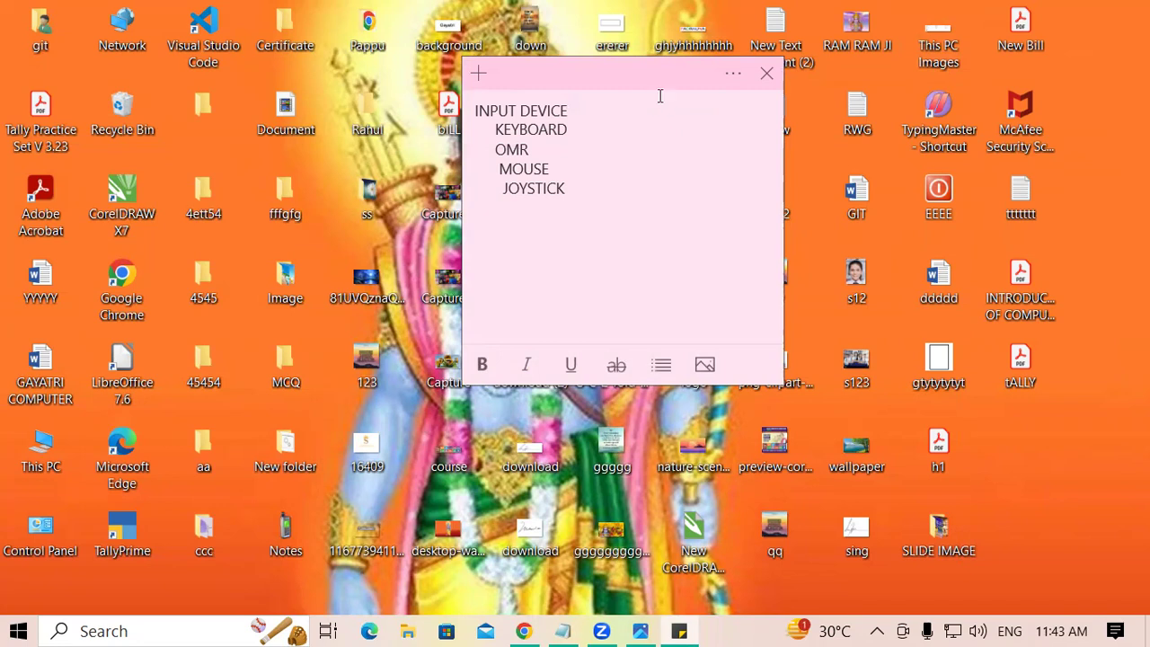
drag(658, 88, 767, 269)
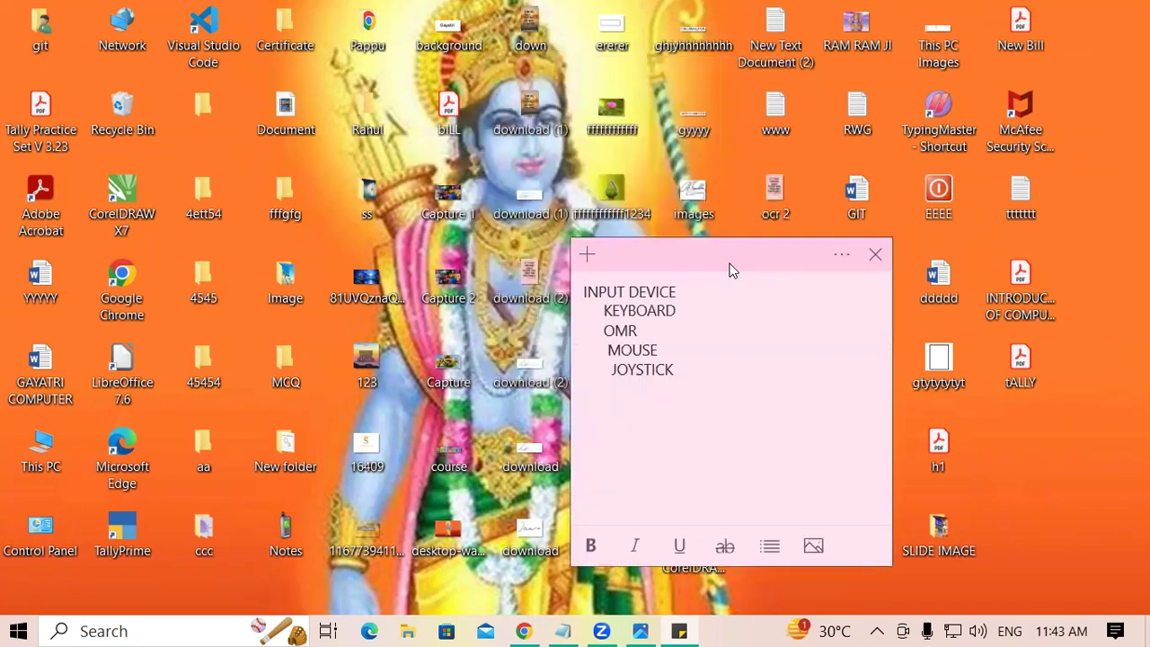
Step: View the notes list from the pink note's options and close the list again
click(841, 257)
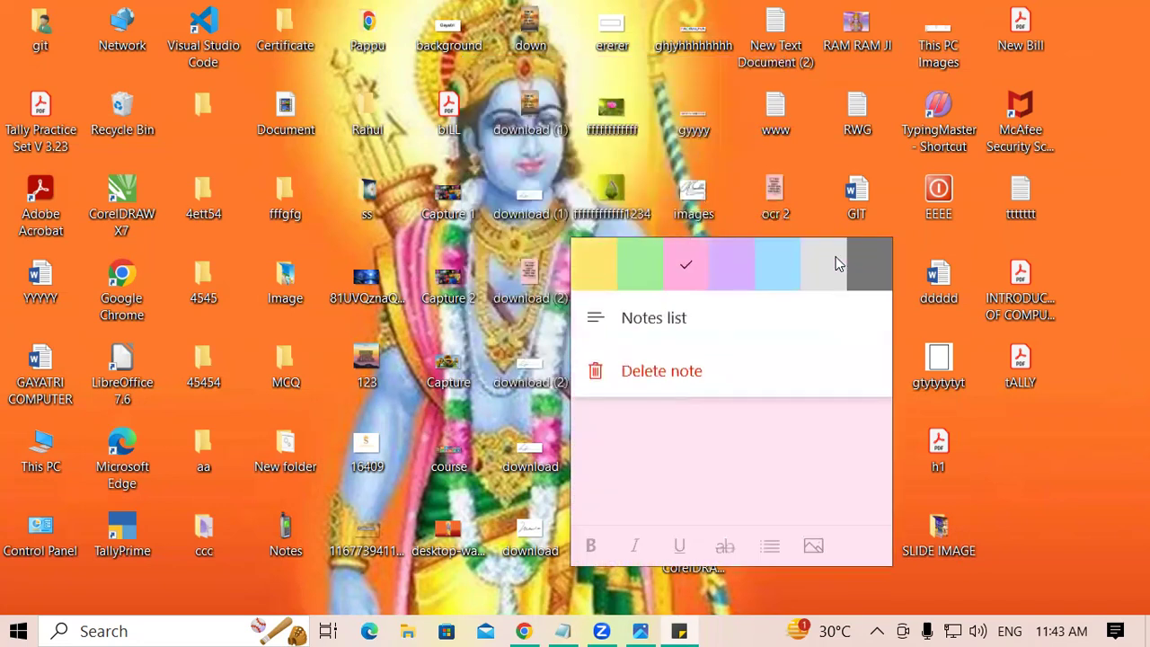
click(659, 320)
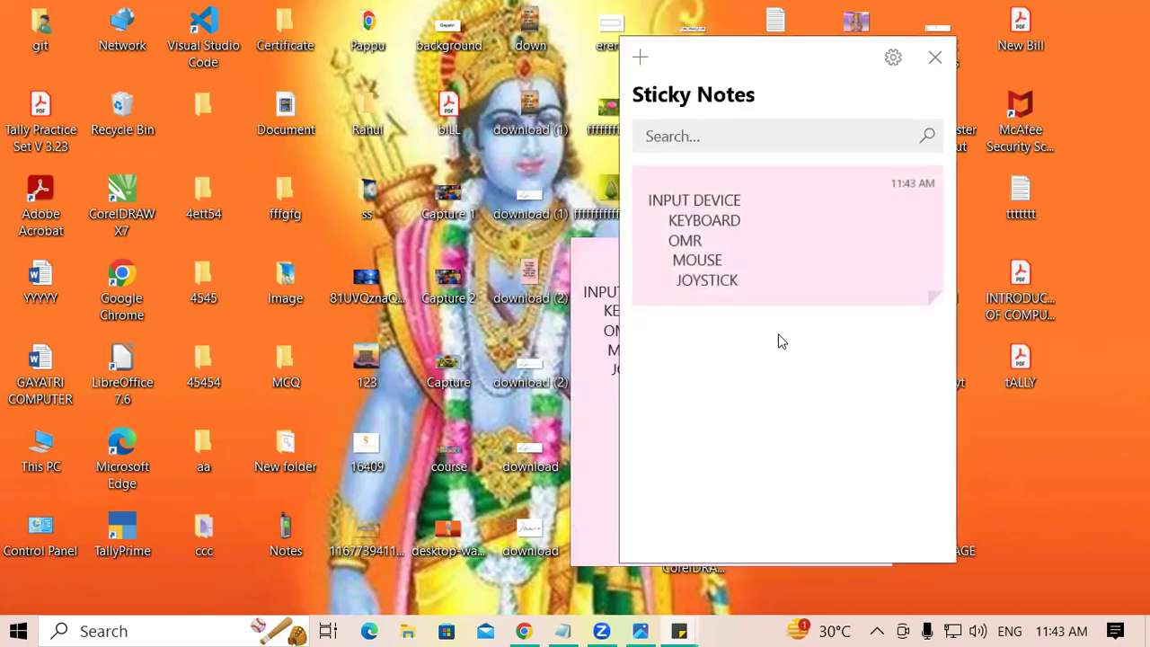
click(935, 56)
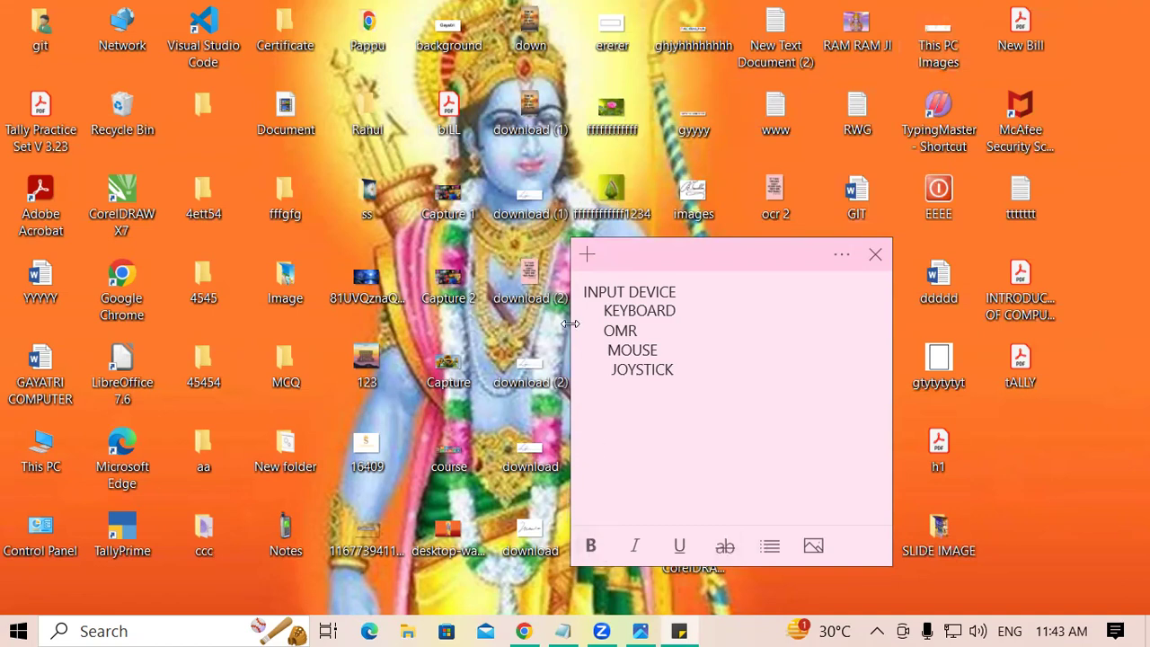
Step: Format all of the note's text, from INPUT DEVICE to JOYSTICK, as bold and italic
drag(584, 291, 698, 393)
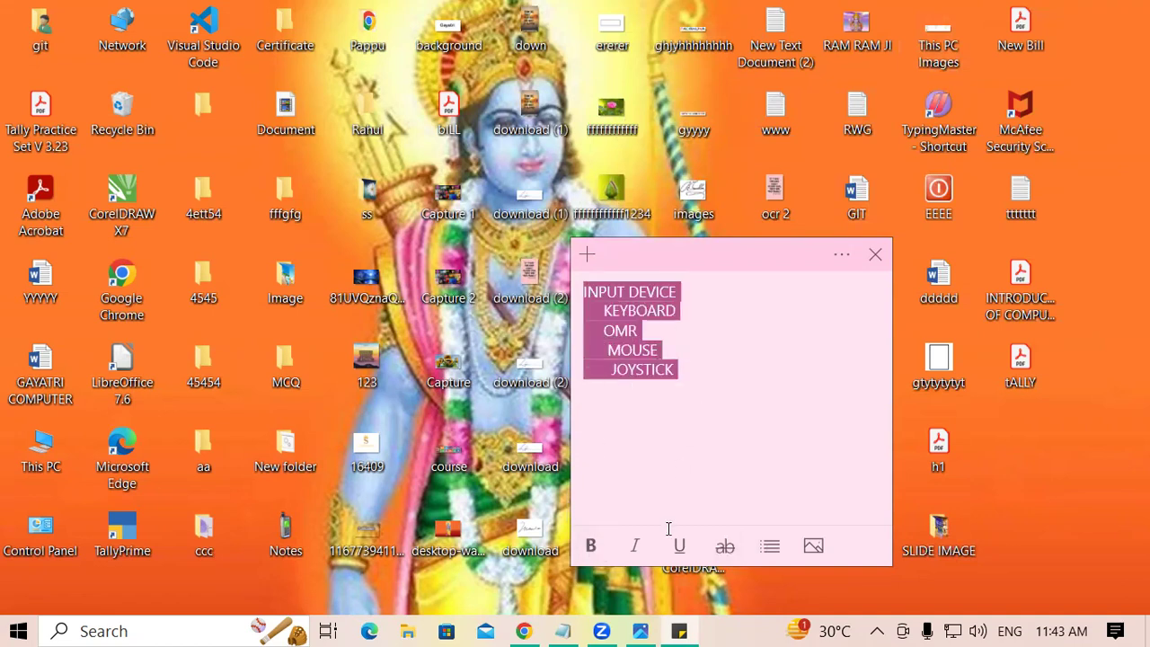
click(590, 548)
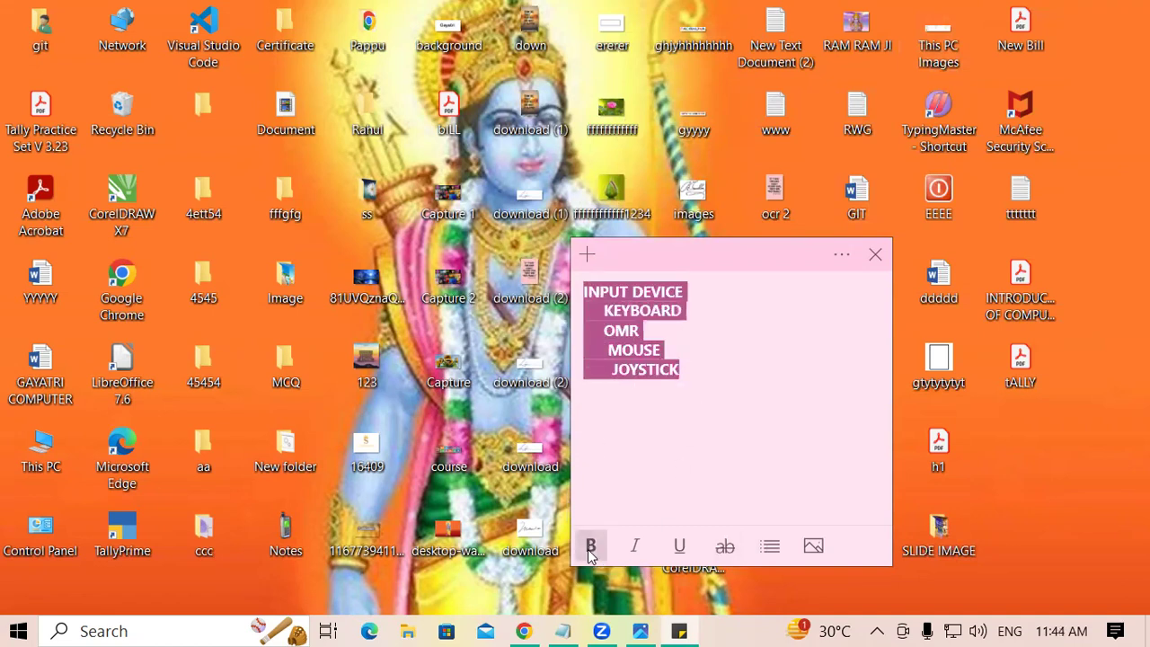
click(636, 548)
Step: Try underline, strikethrough and bullet points on the whole note text, removing each format again
click(680, 550)
click(680, 550)
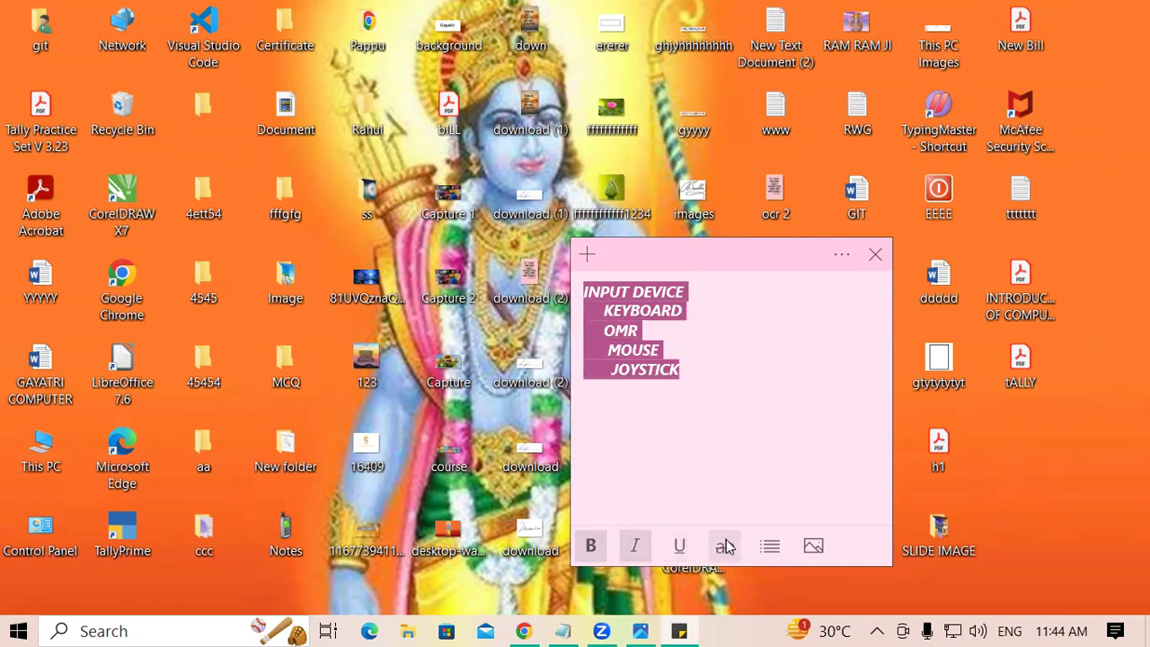
click(725, 546)
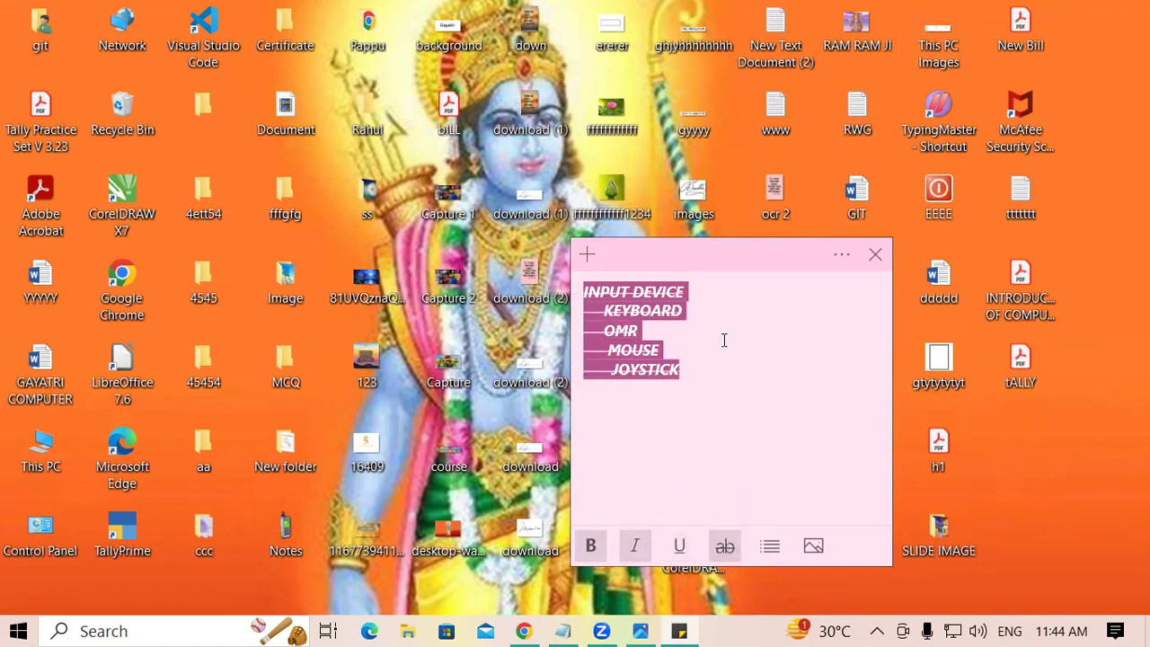
click(726, 546)
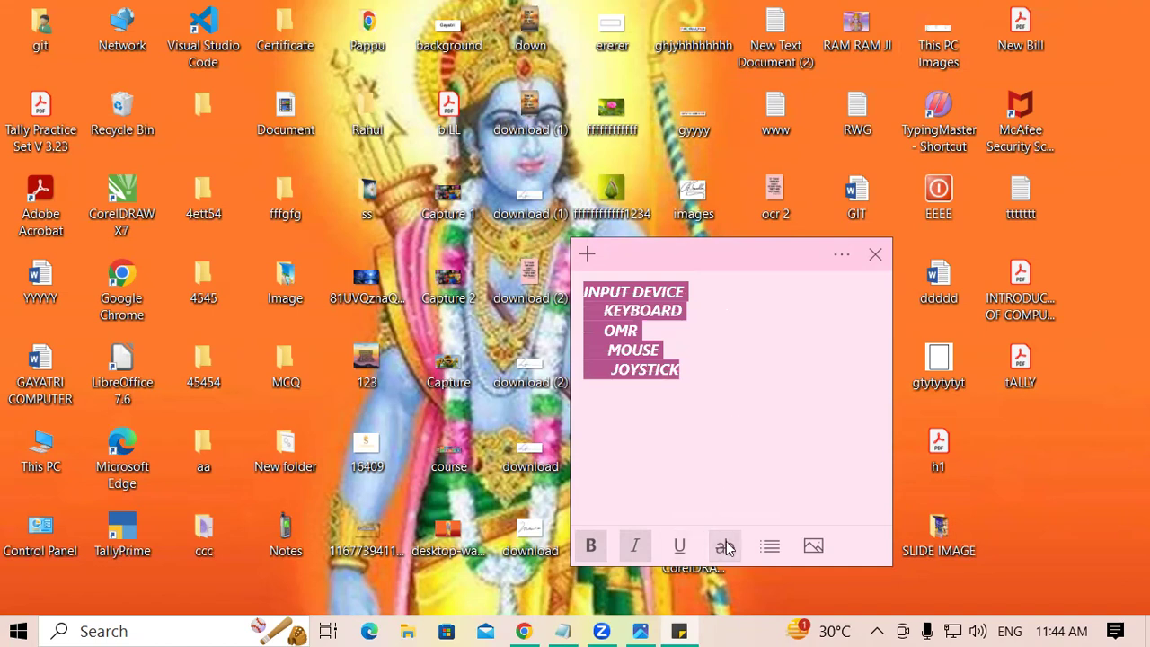
click(771, 546)
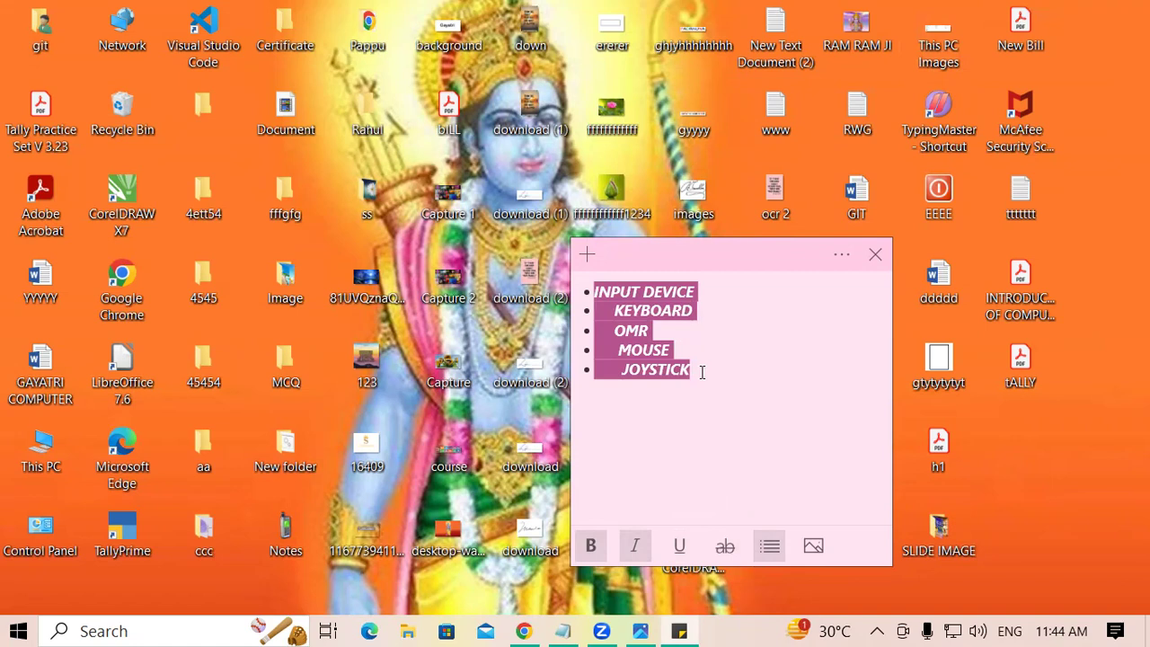
key(ctrl+shift+l)
click(702, 368)
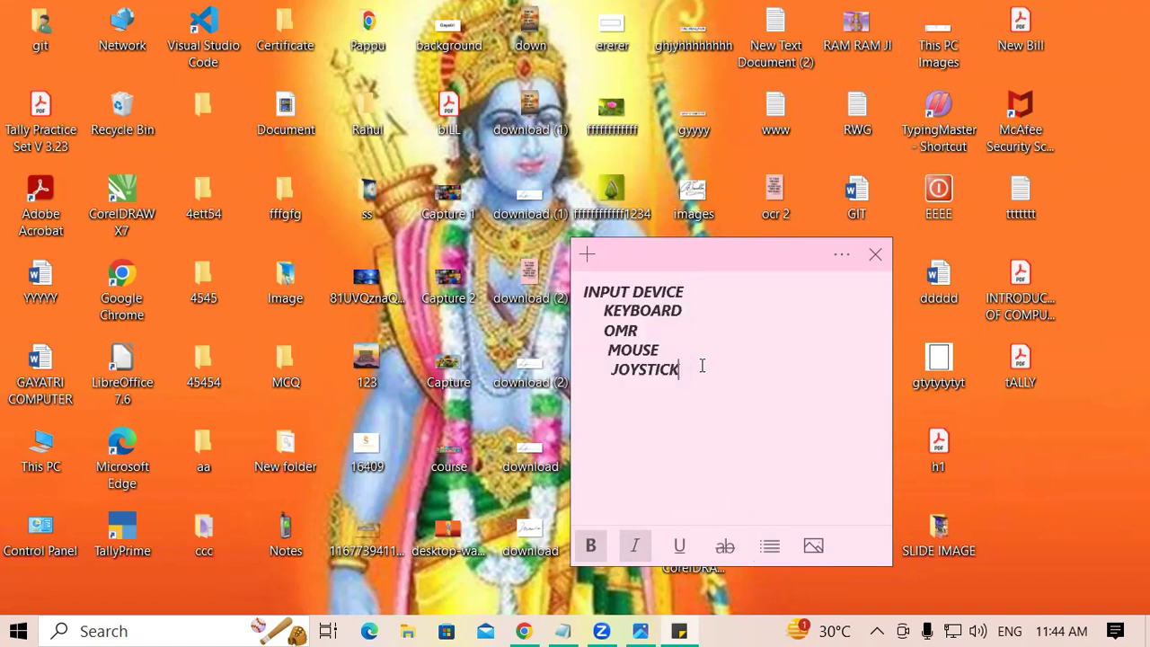
Step: Apply bullet points to only the KEYBOARD, OMR, MOUSE and JOYSTICK lines of the note
drag(604, 312, 691, 383)
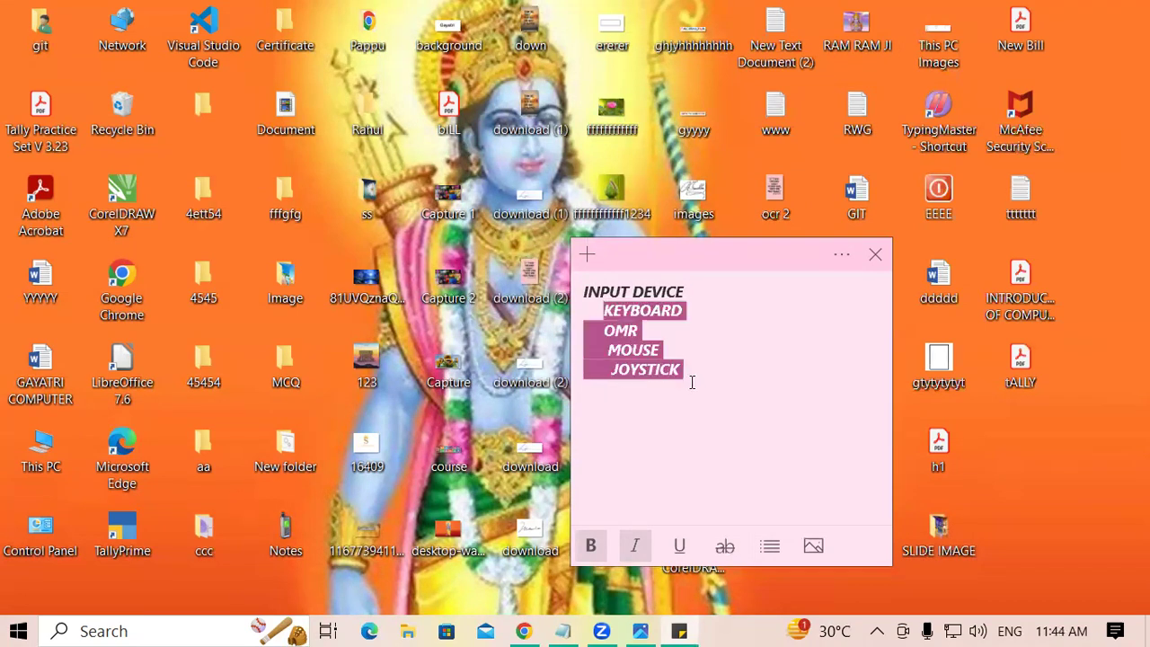
click(764, 553)
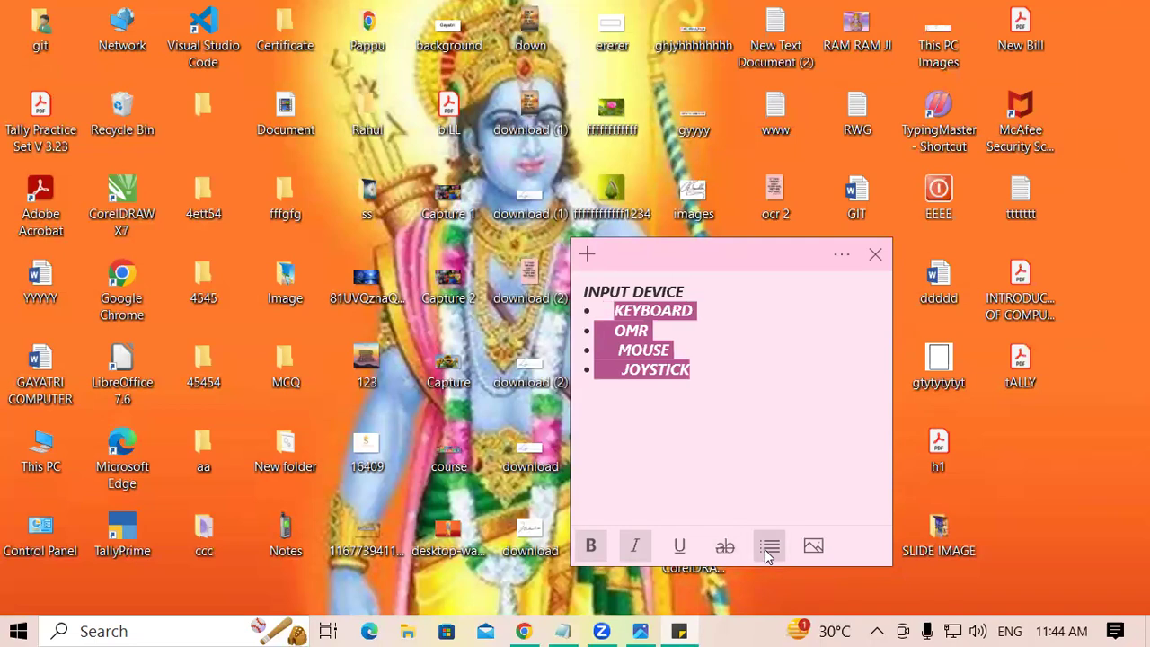
click(791, 409)
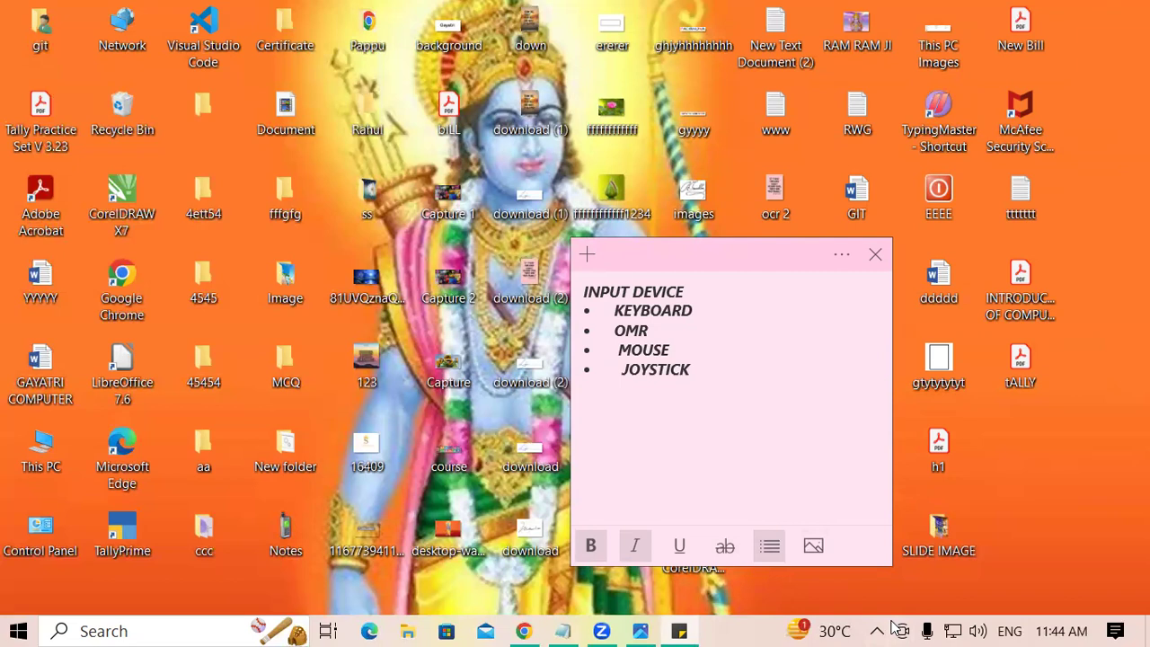
Step: Insert the Lord Ram picture with yellow flowers from the Desktop folder into the pink note and close the note
click(814, 548)
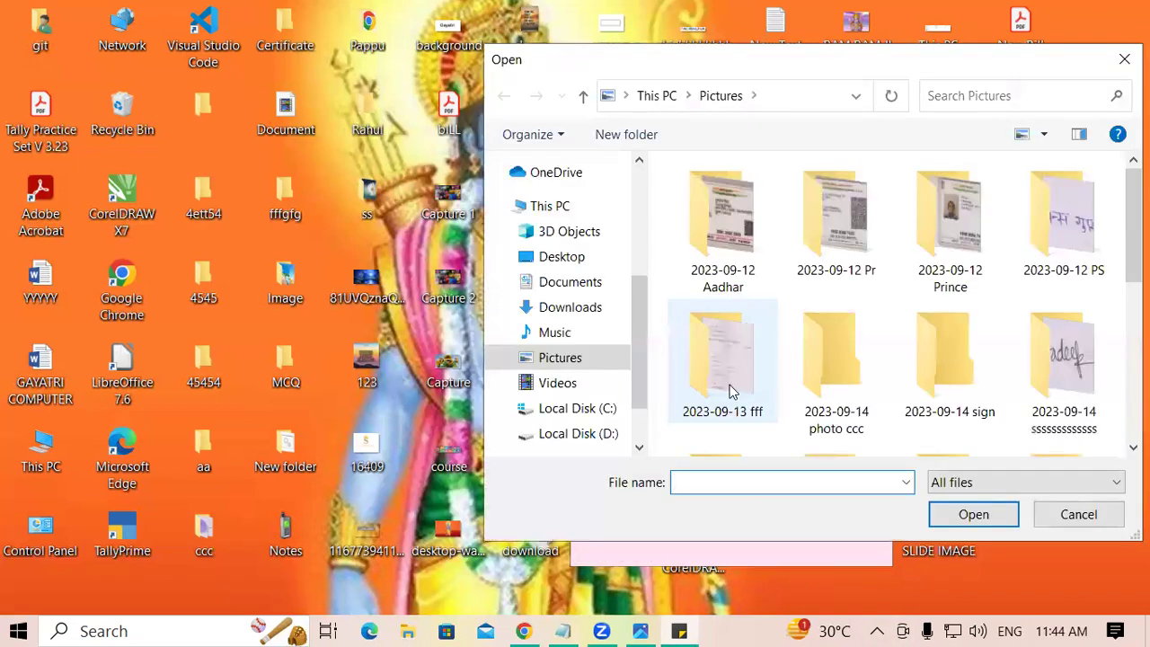
drag(644, 365, 641, 187)
click(562, 206)
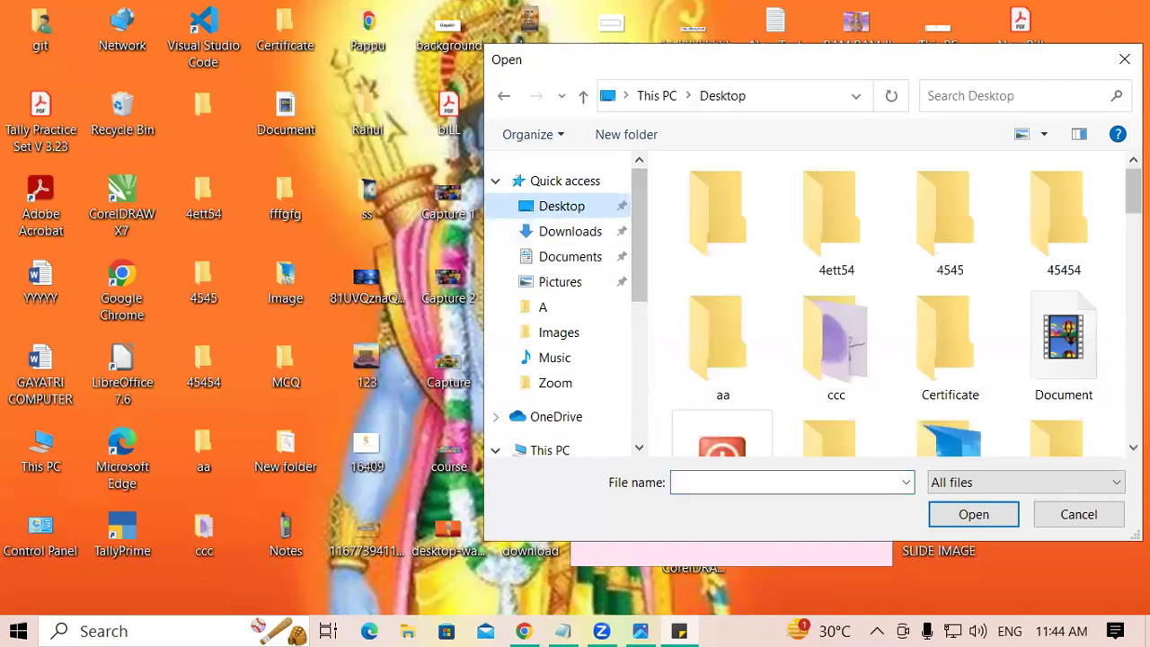
scroll(921, 180, down, 5)
scroll(921, 184, down, 10)
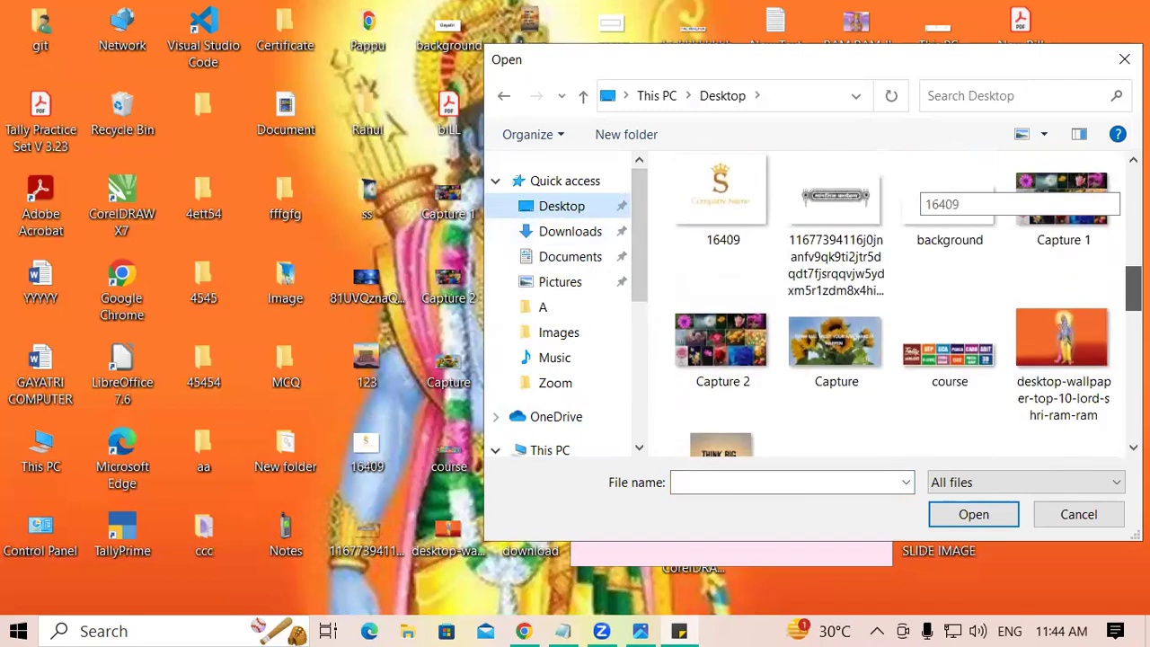
scroll(1060, 279, down, 1)
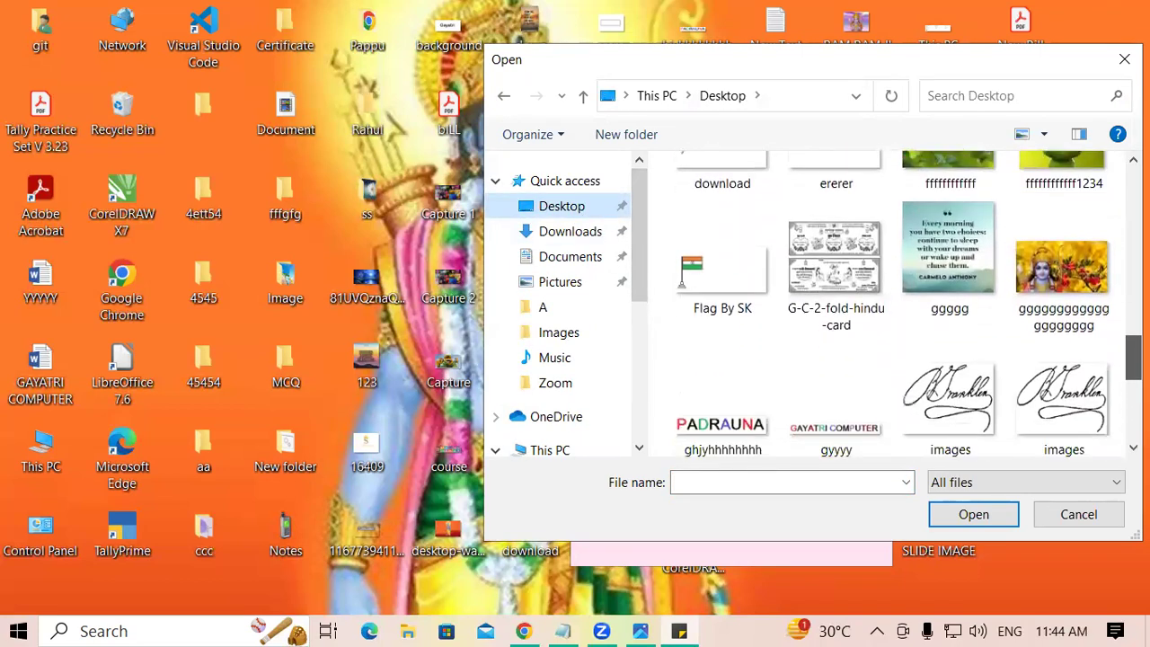
click(1063, 274)
click(974, 515)
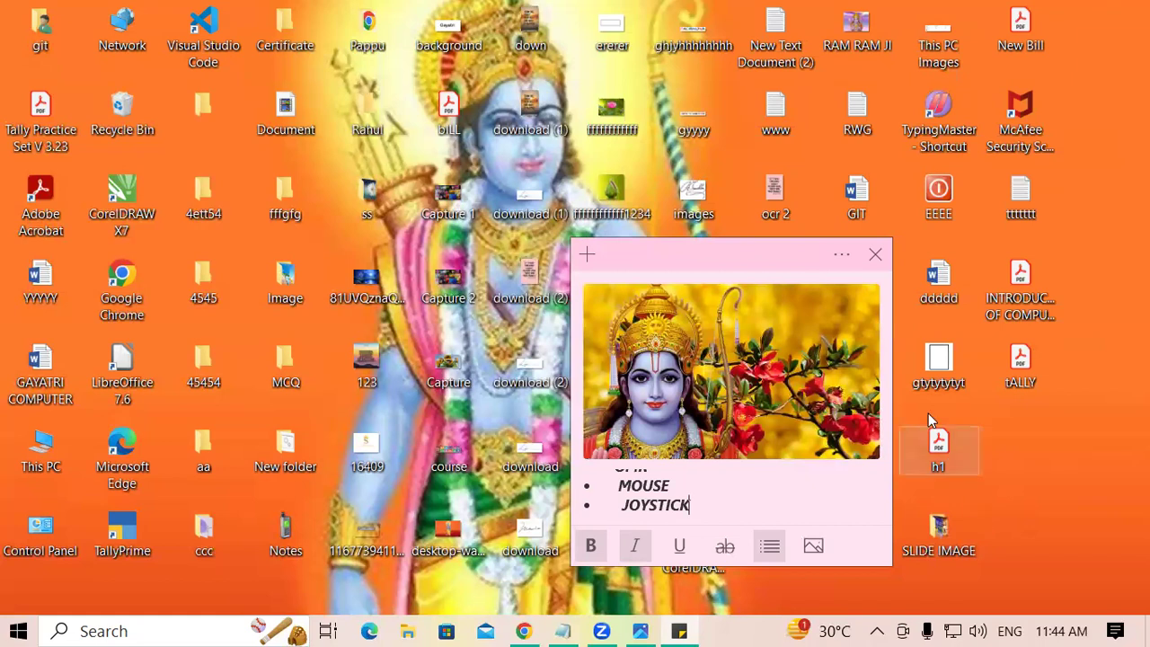
click(875, 254)
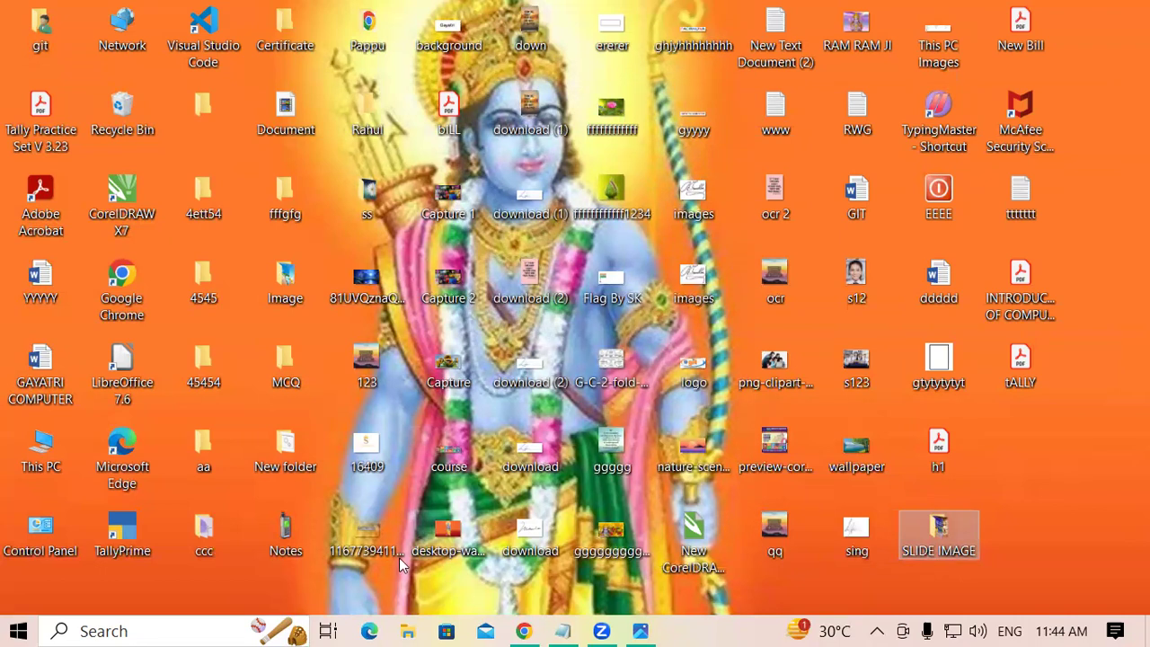
Step: Reopen Sticky Notes through a Windows search for "STIC" to view the saved note, and close it again
click(138, 632)
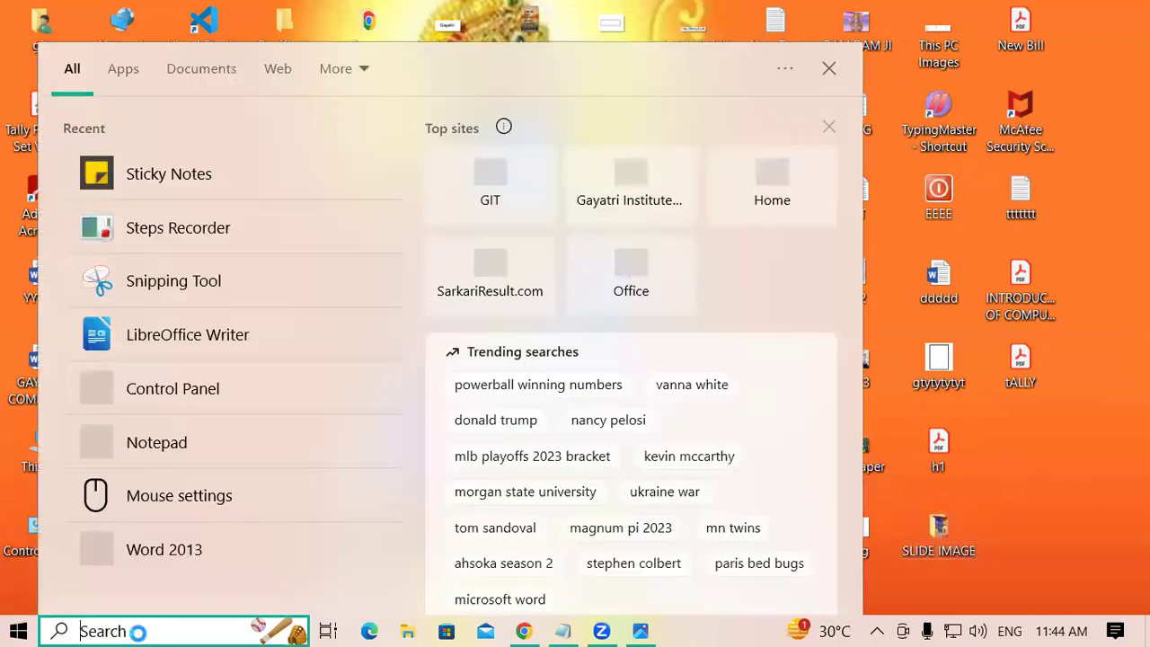
text(ST)
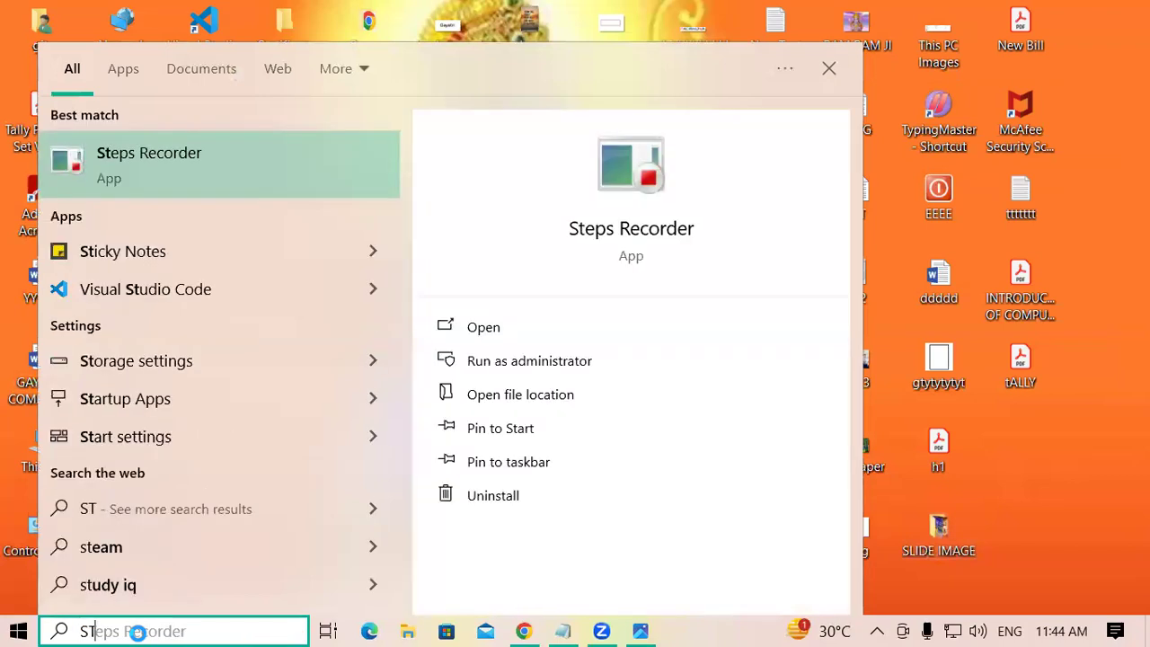
text(IC)
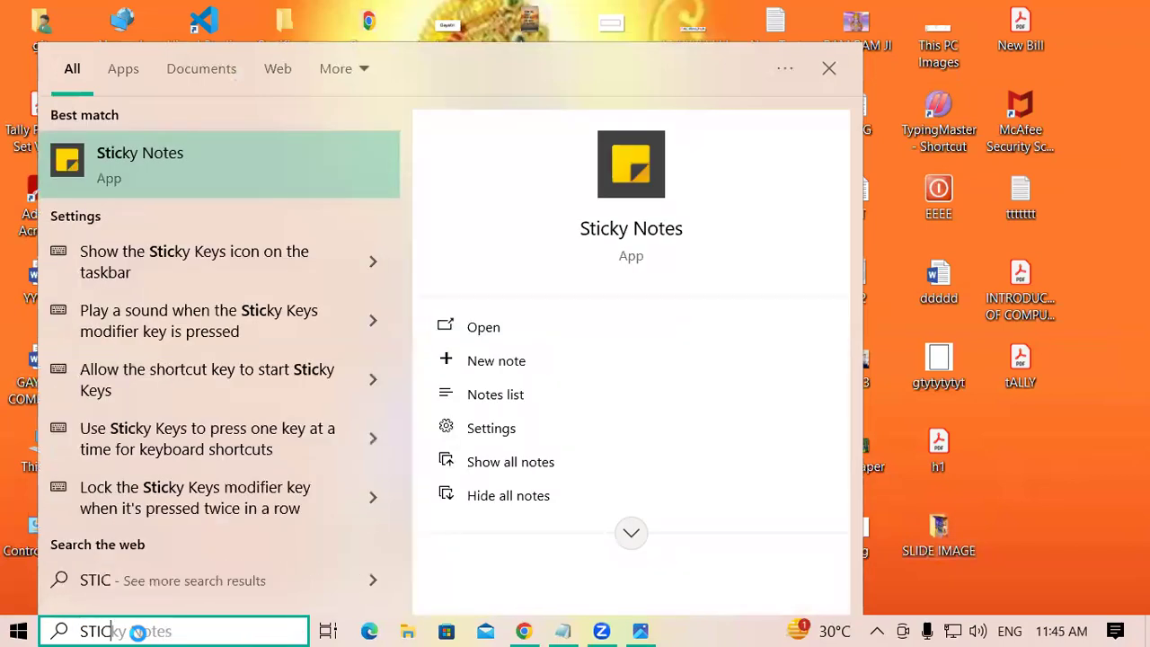
click(249, 187)
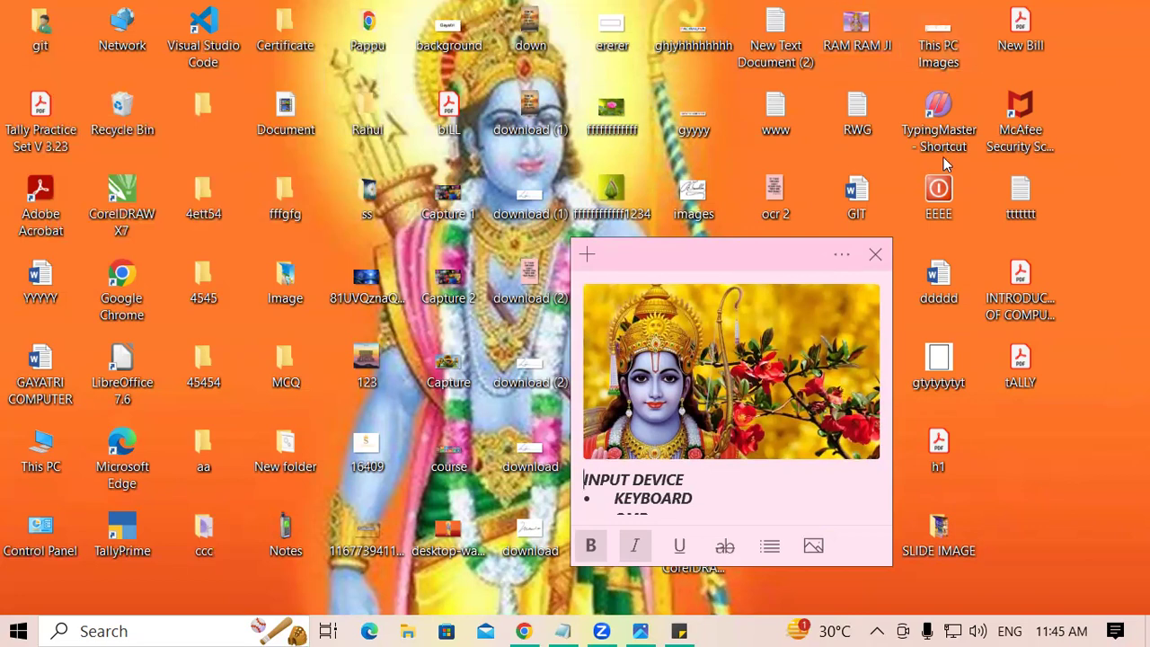
click(875, 258)
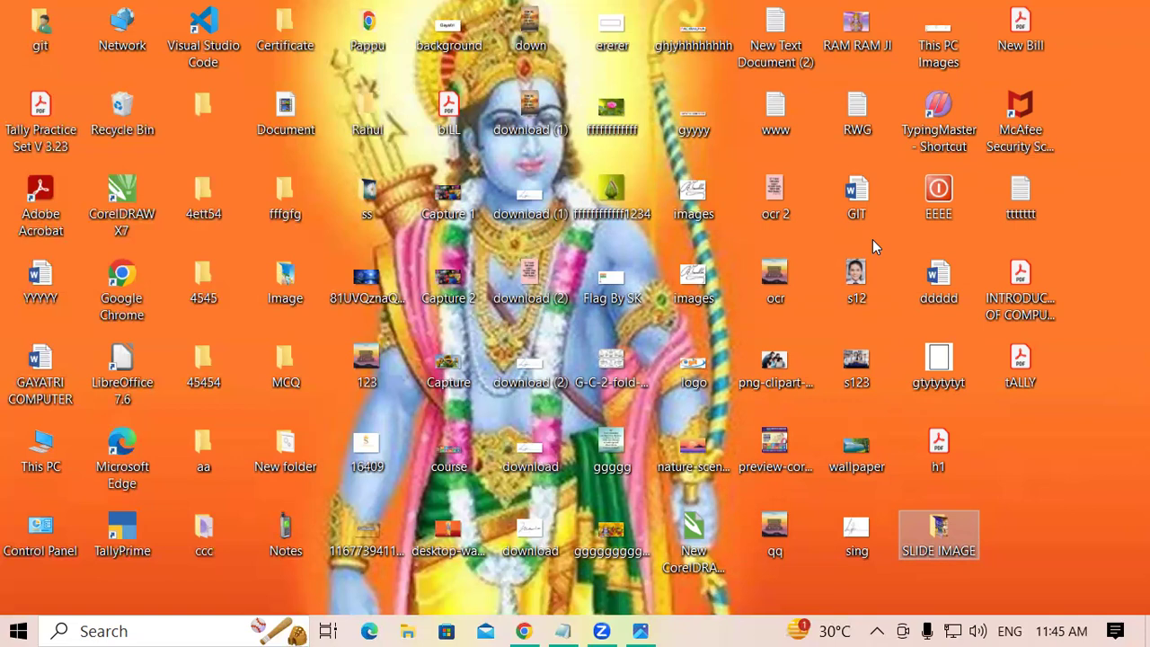
Step: Refresh the desktop and create a new folder on it, named with a person's first name in capitals
right_click(1037, 467)
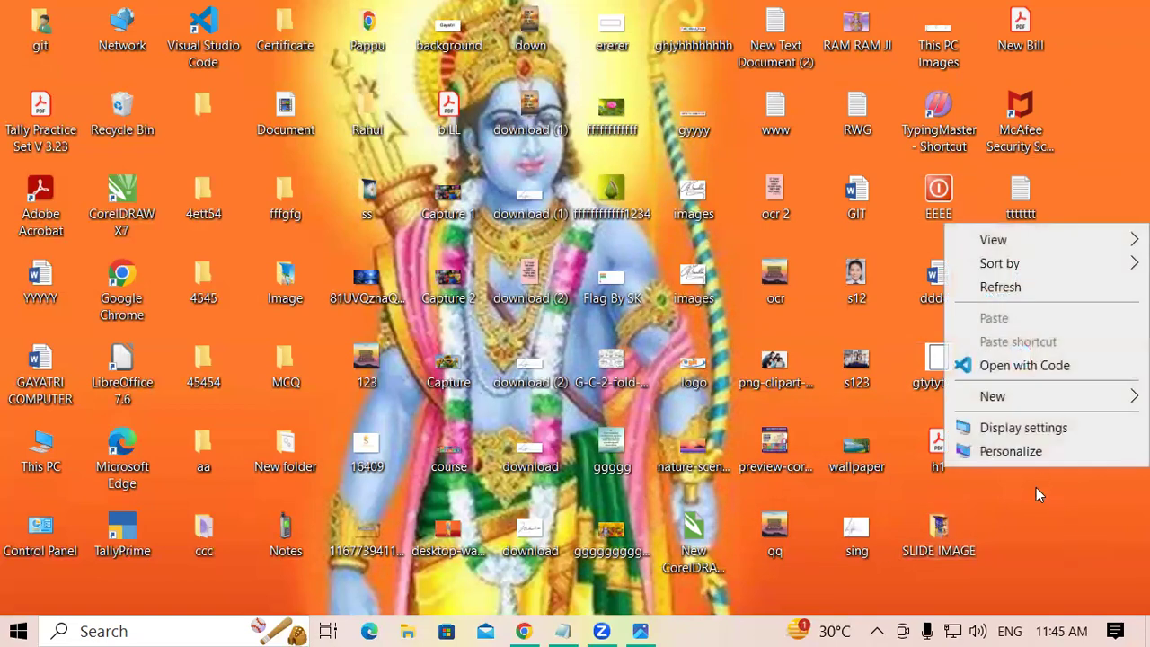
click(1022, 286)
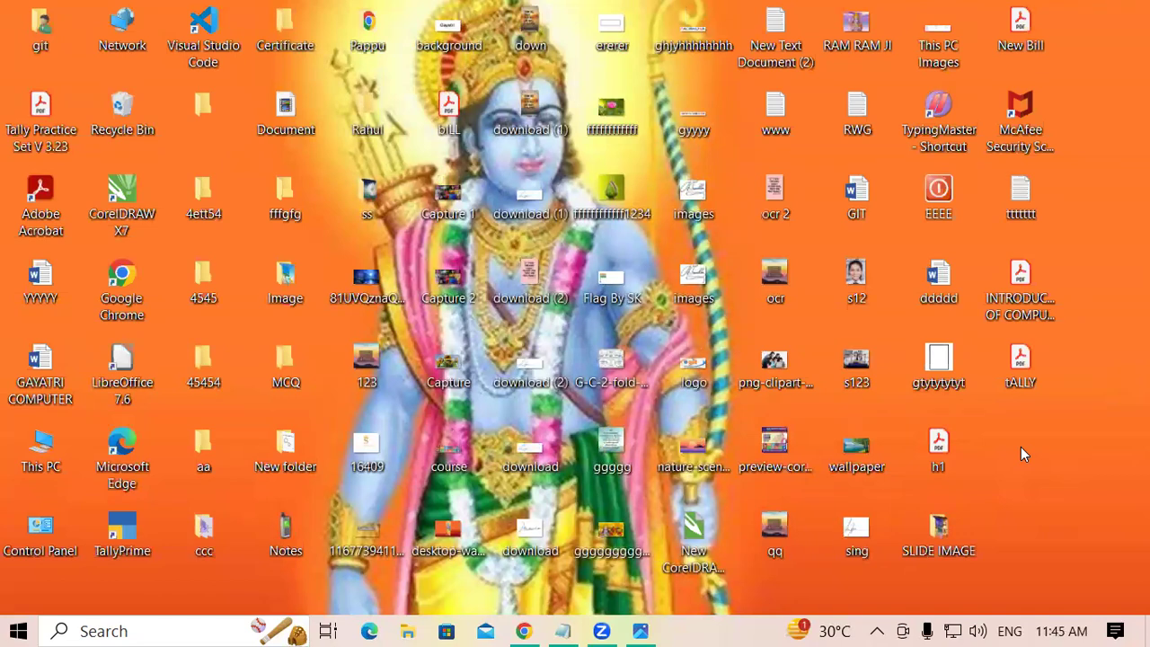
key(ctrl+shift+n)
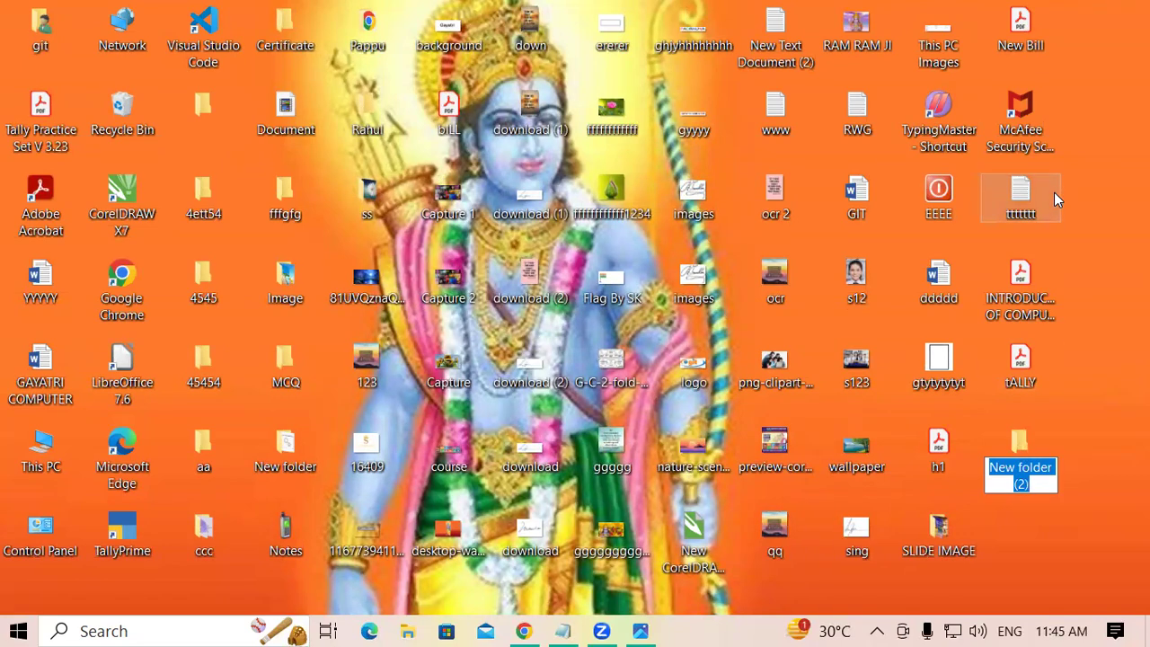
text(RAJAN)
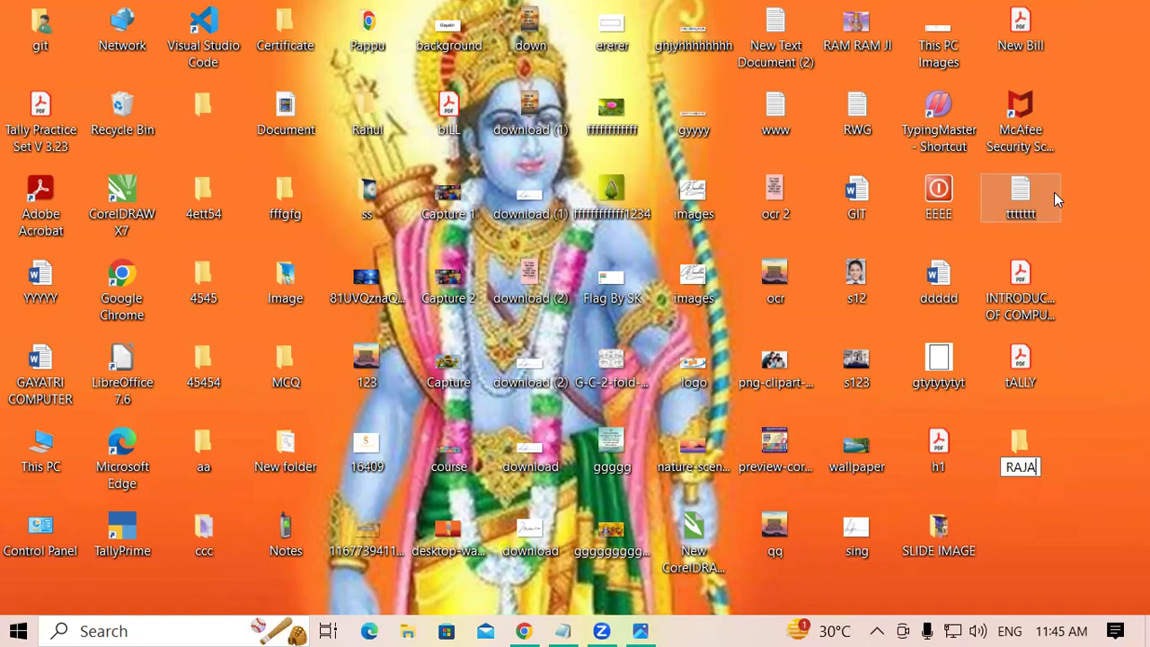
click(1093, 345)
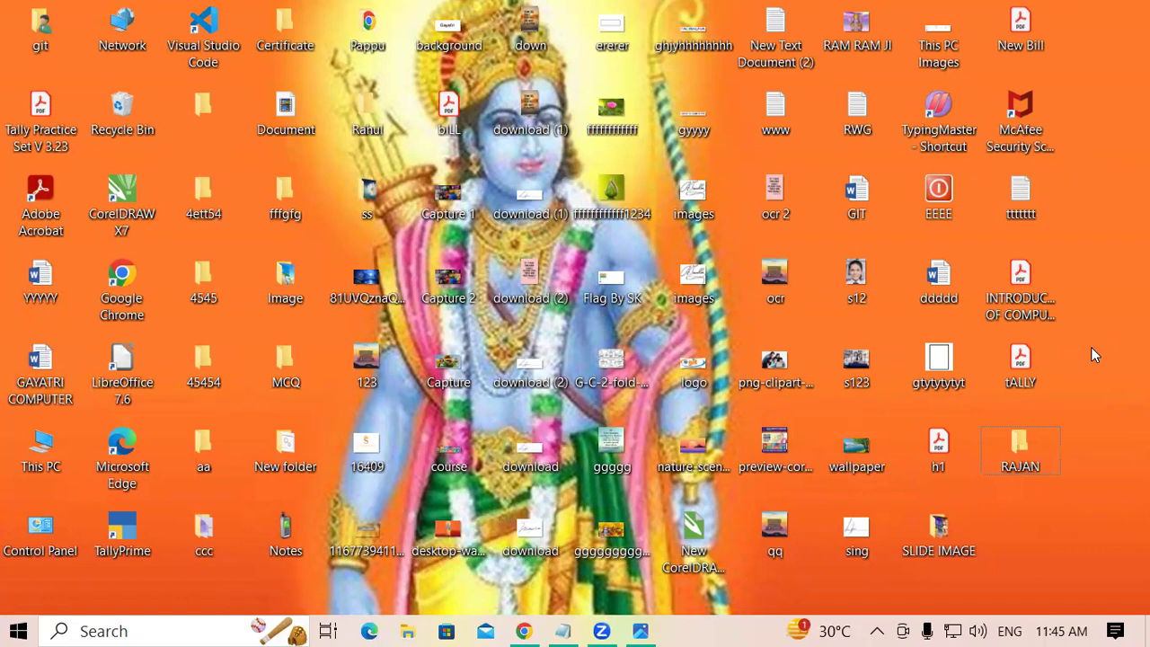
Step: Find Notepad with a Windows search, launch it and maximize its window
click(190, 629)
text(NO)
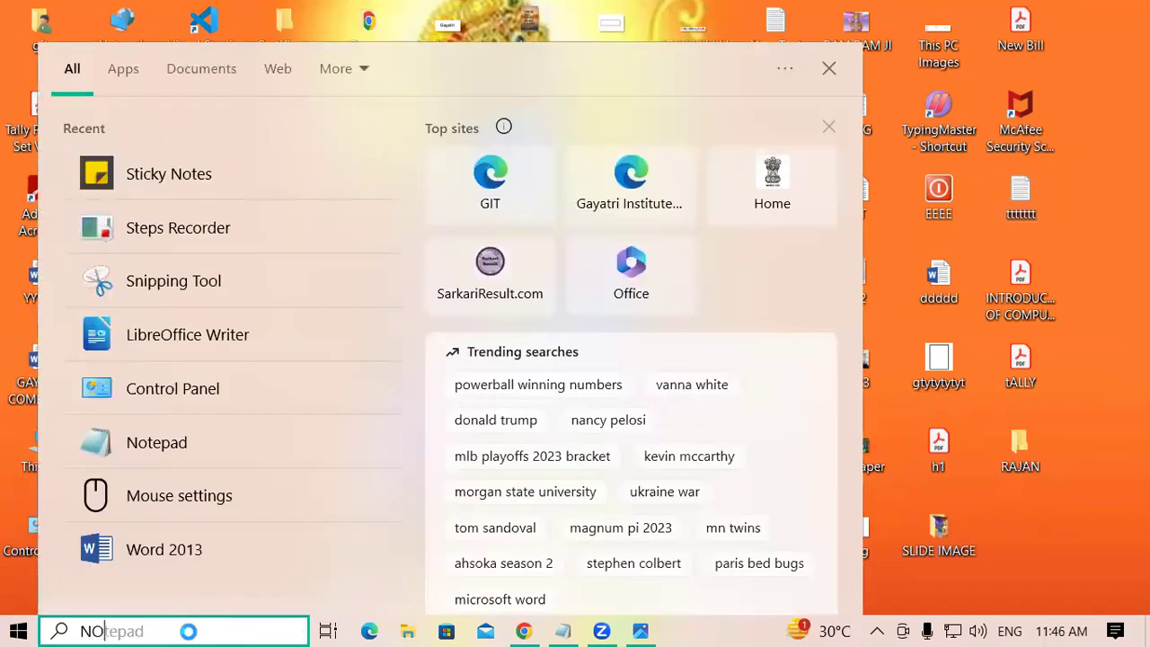
text(TEPA)
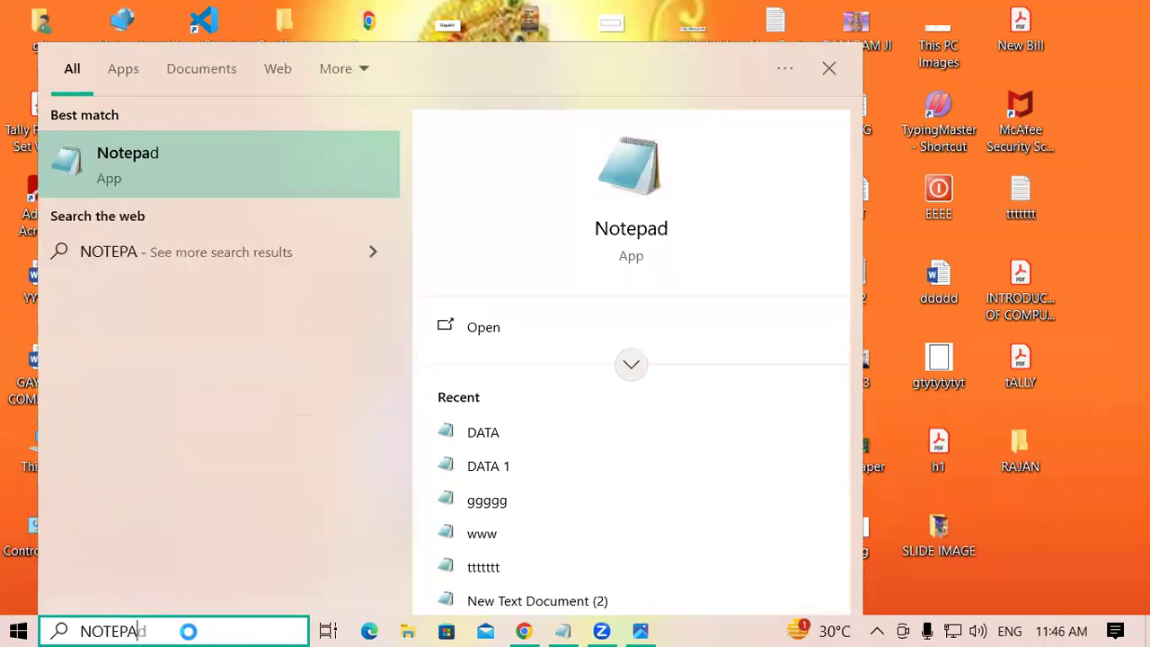
text(D)
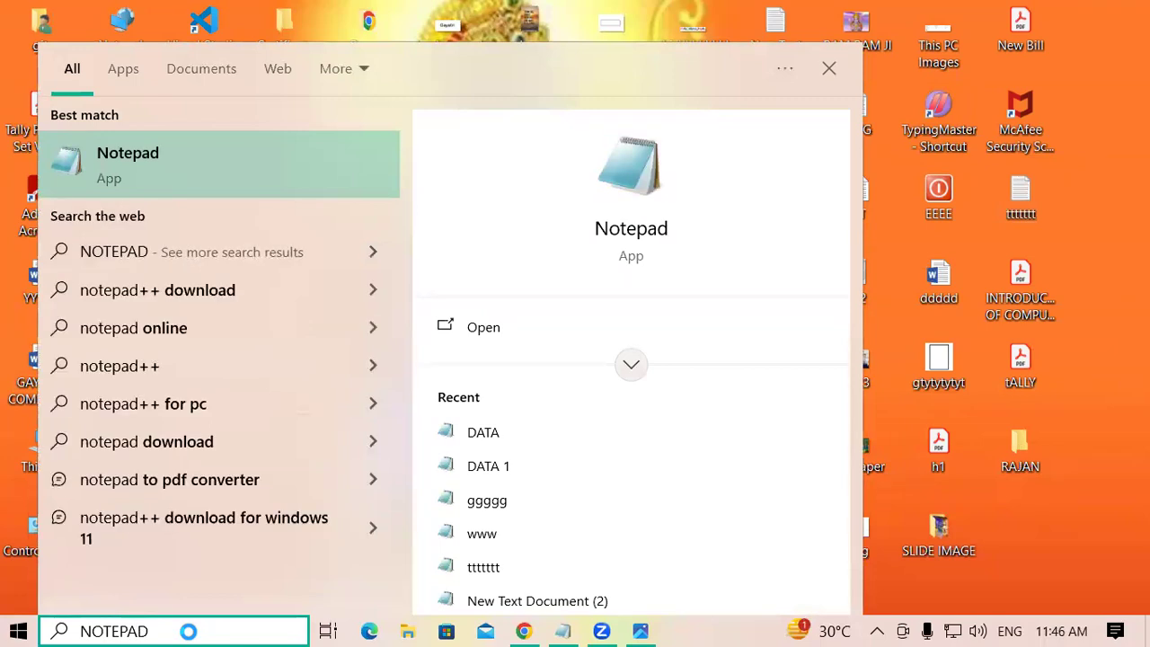
key(Return)
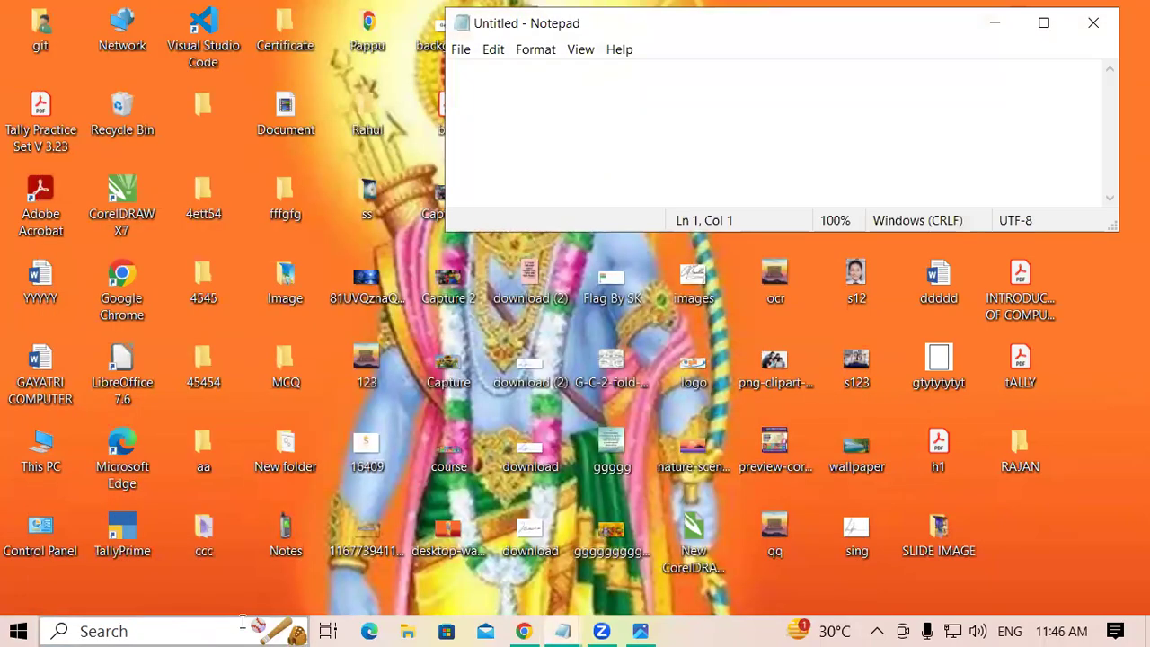
click(1043, 22)
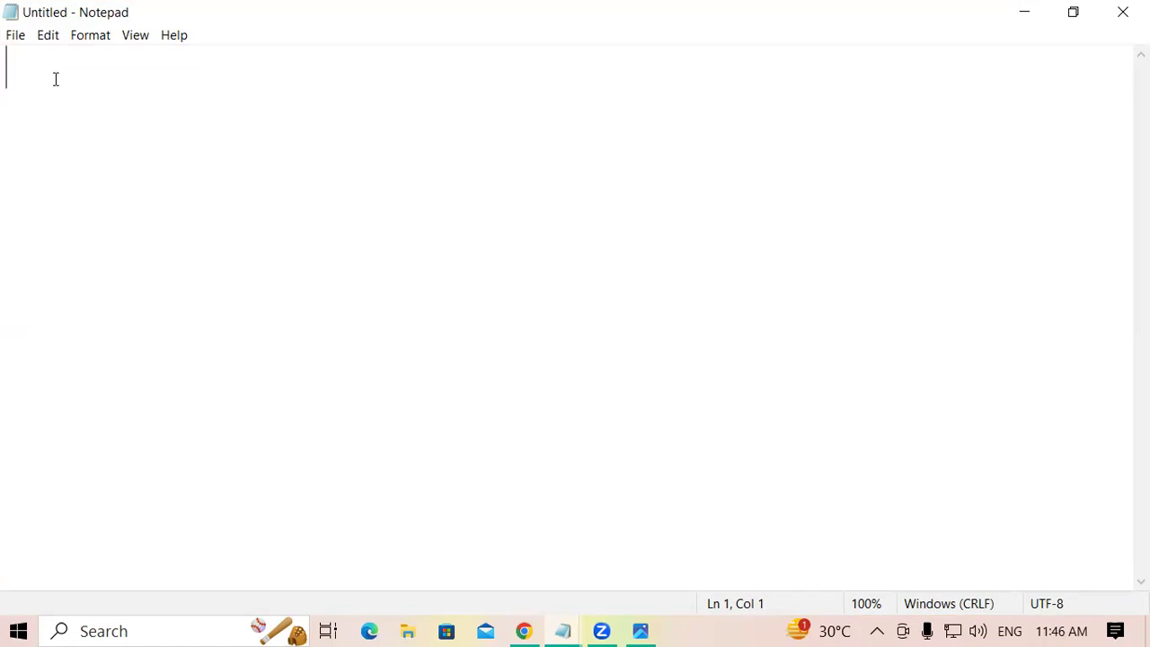
Step: Write the first line of the blank document as nine space-separated personal names in capital letters
text(MD)
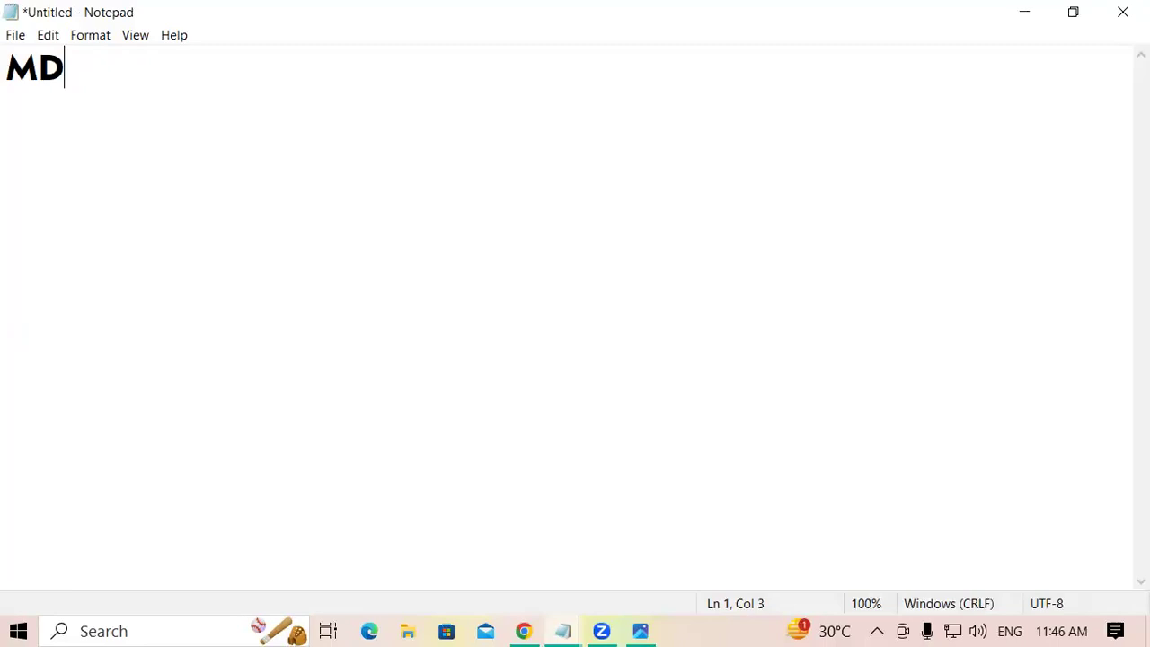
text(RAKESH)
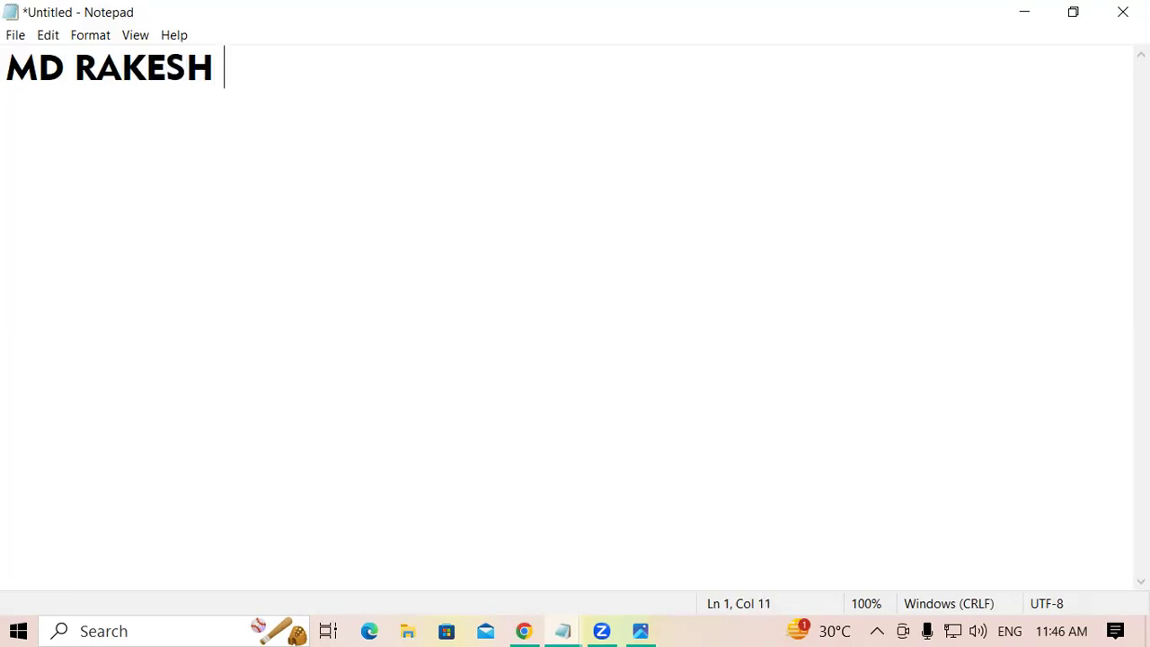
text( KIR)
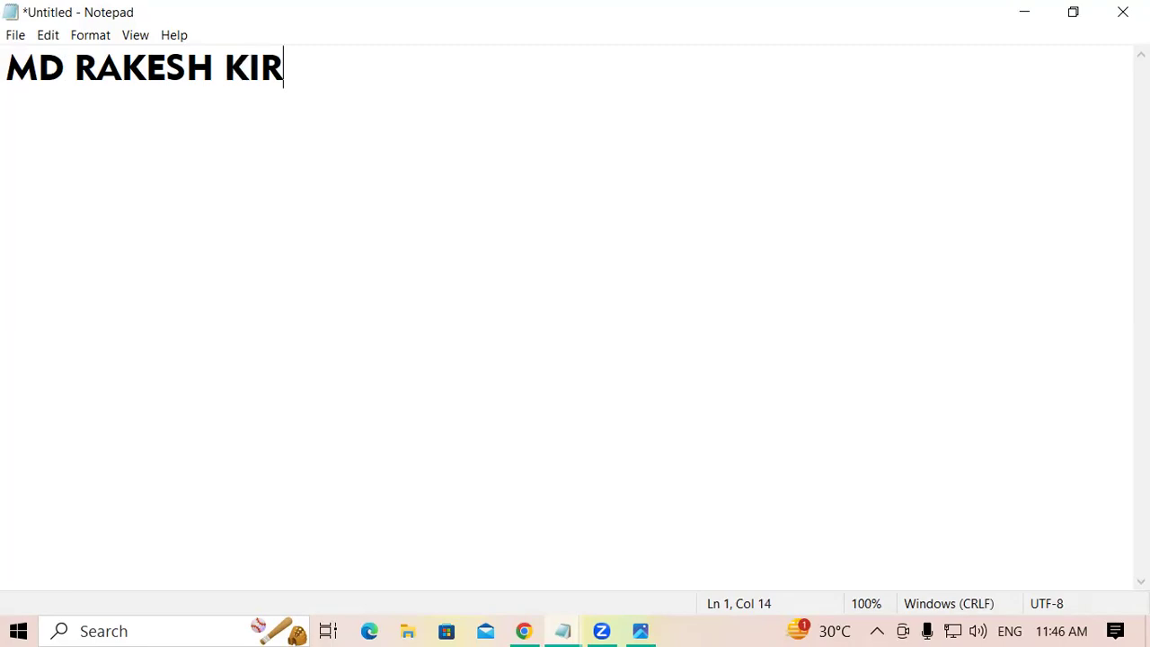
text(AN SUMA)
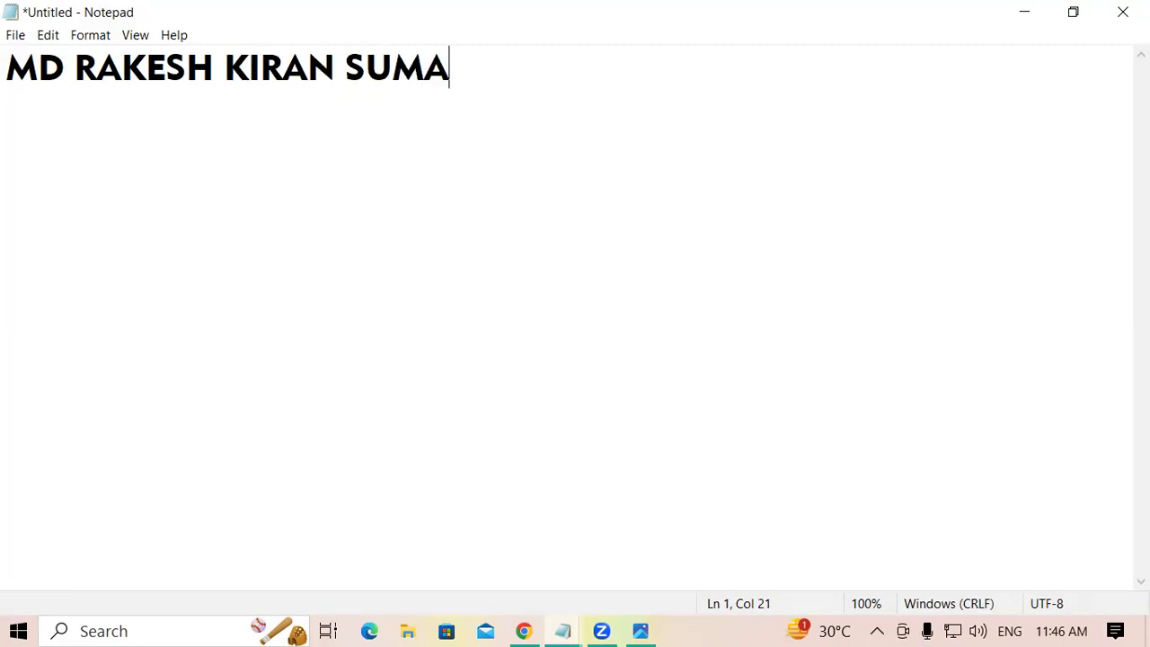
text(N NIGAM )
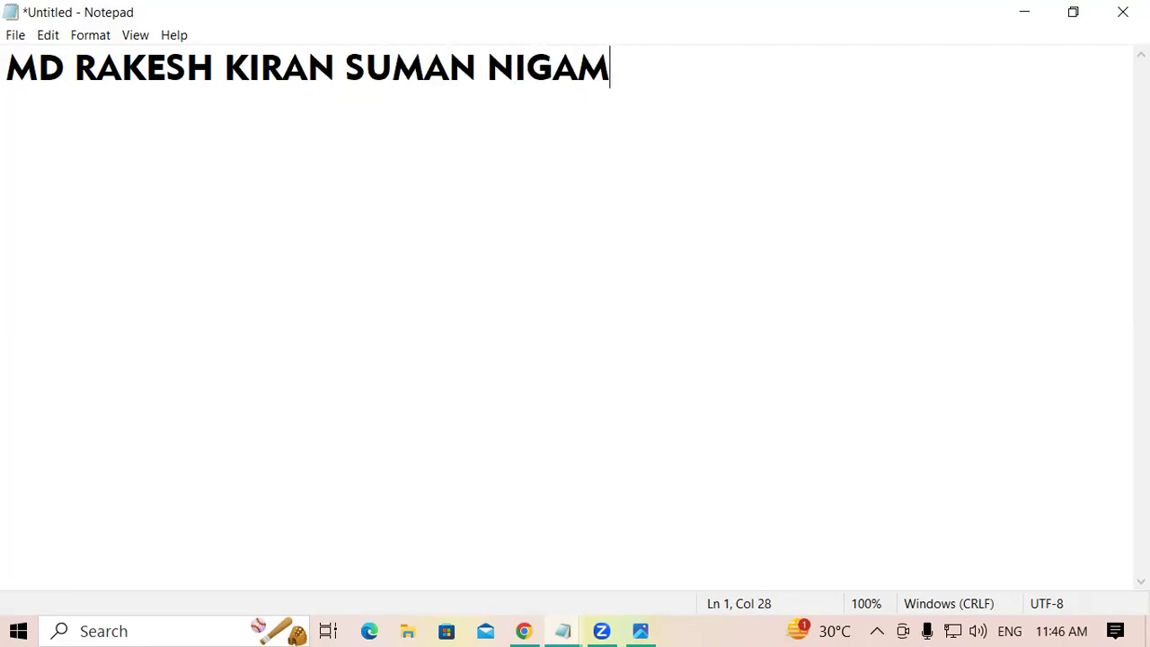
text(SA)
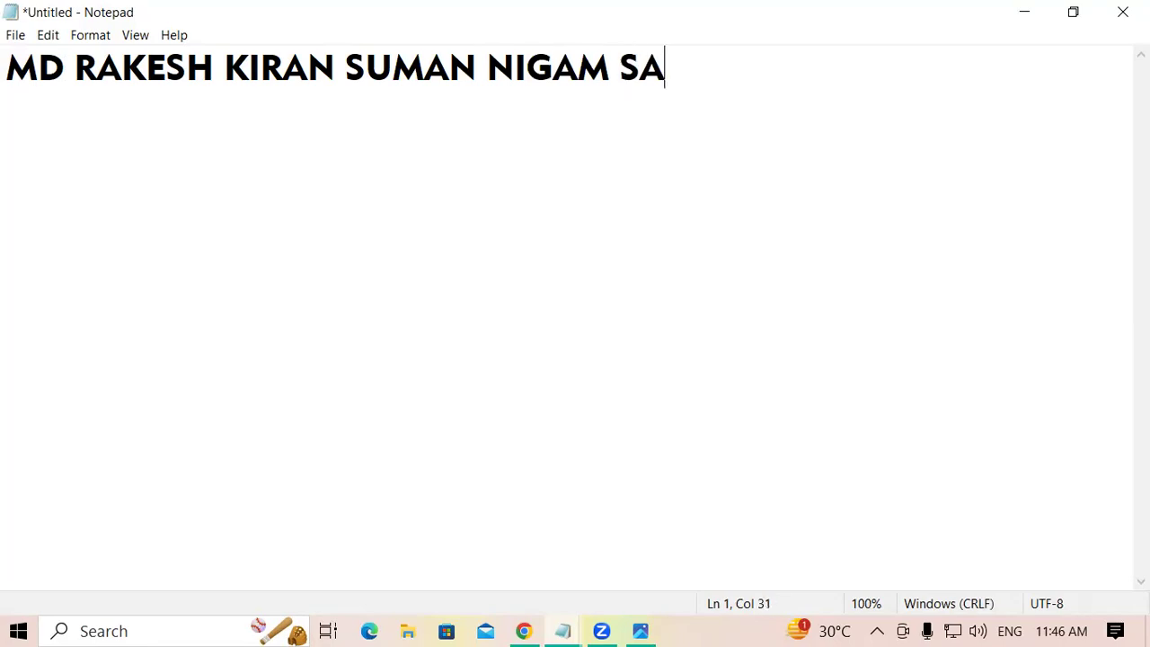
text(GAR RO)
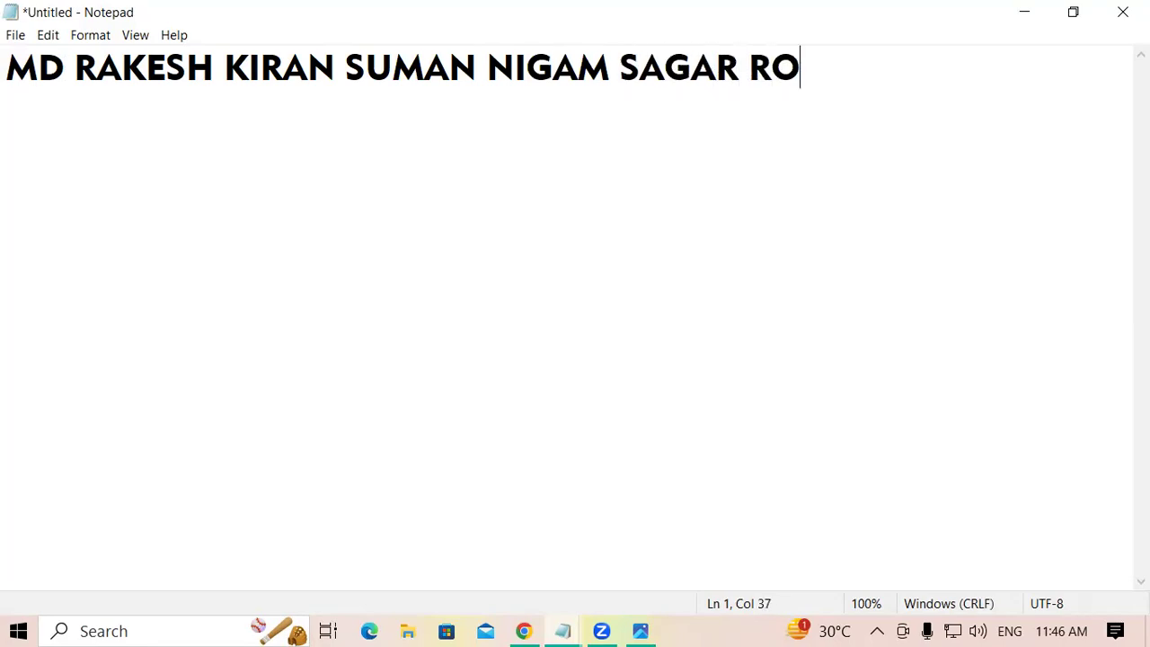
text(HIT RAJAN)
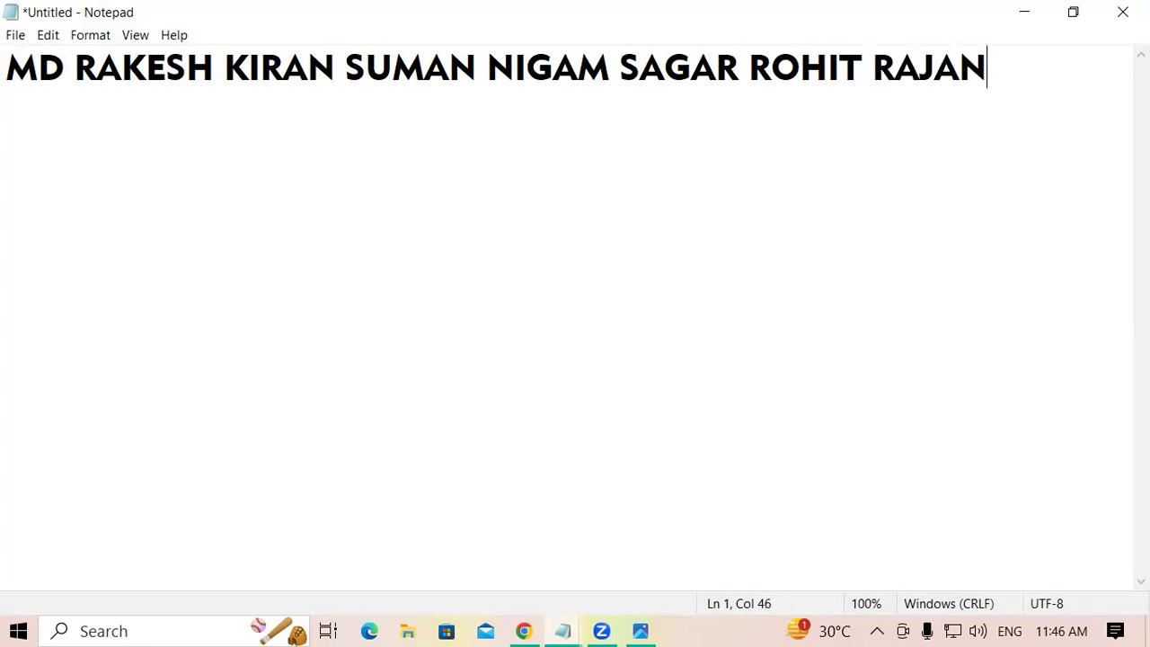
key(BackSpace)
key(BackSpace)
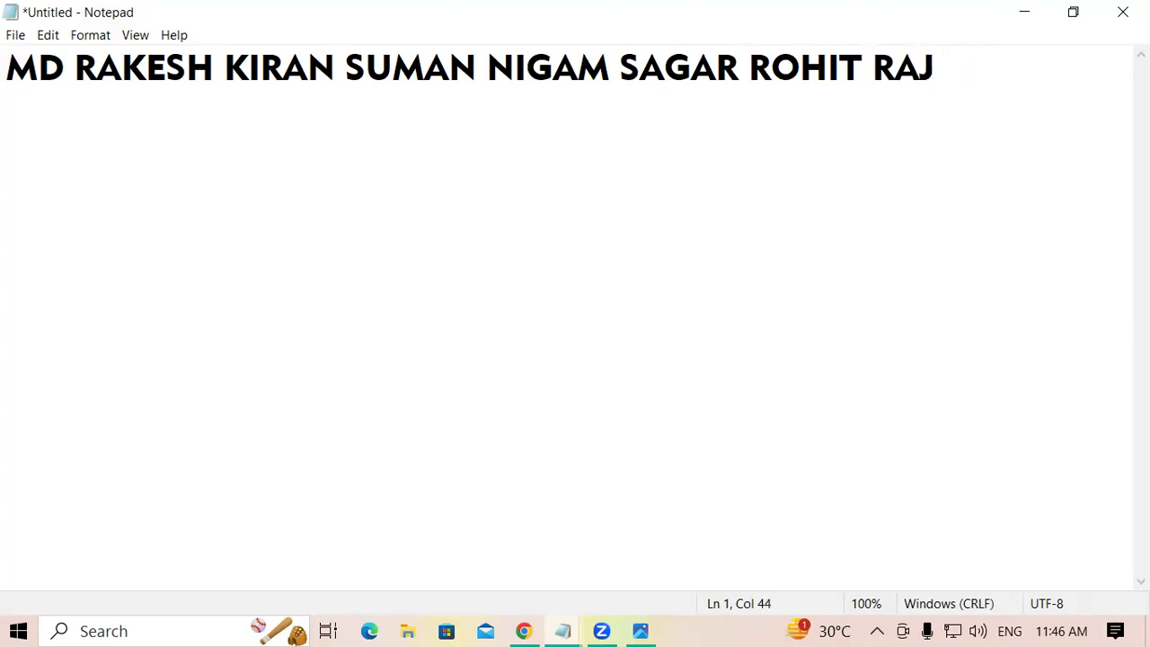
text(JAKIR)
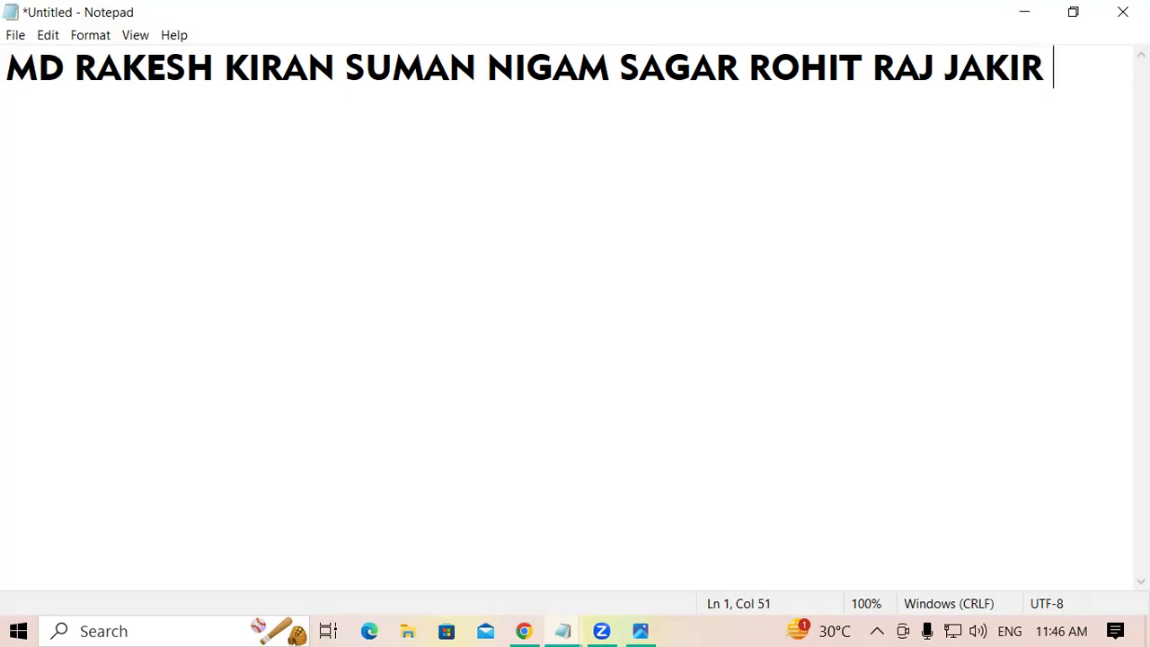
Step: Add eight more space-separated personal names in capital letters, starting on a new line below the first nine
key(Return)
text(PRADEEP )
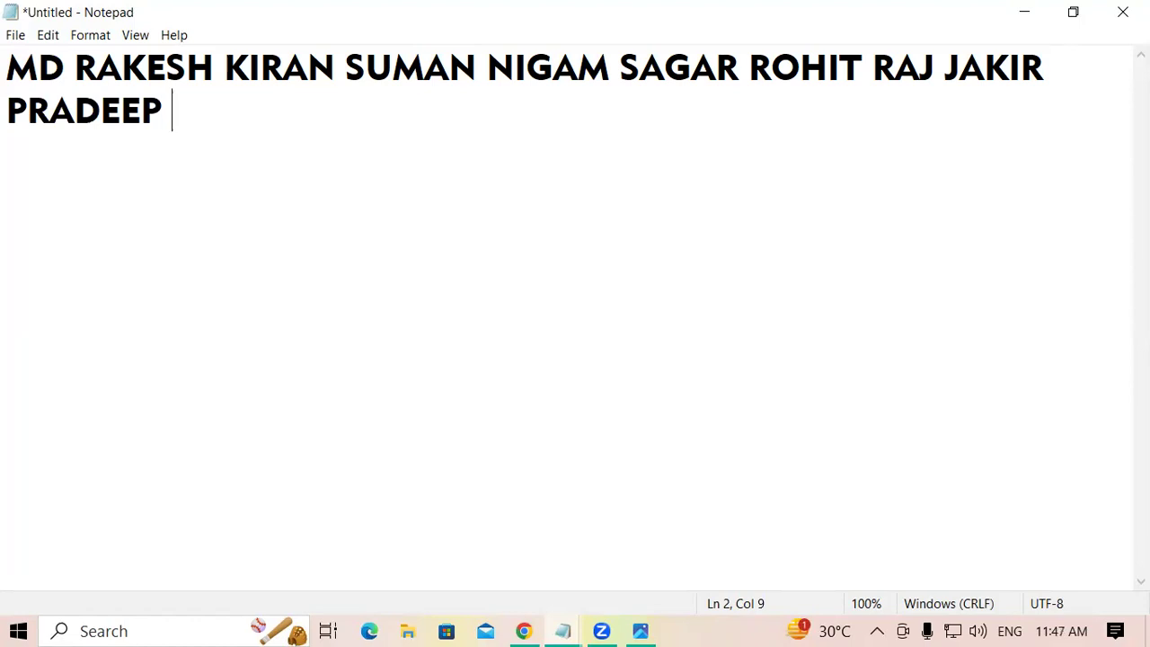
text(PRAK)
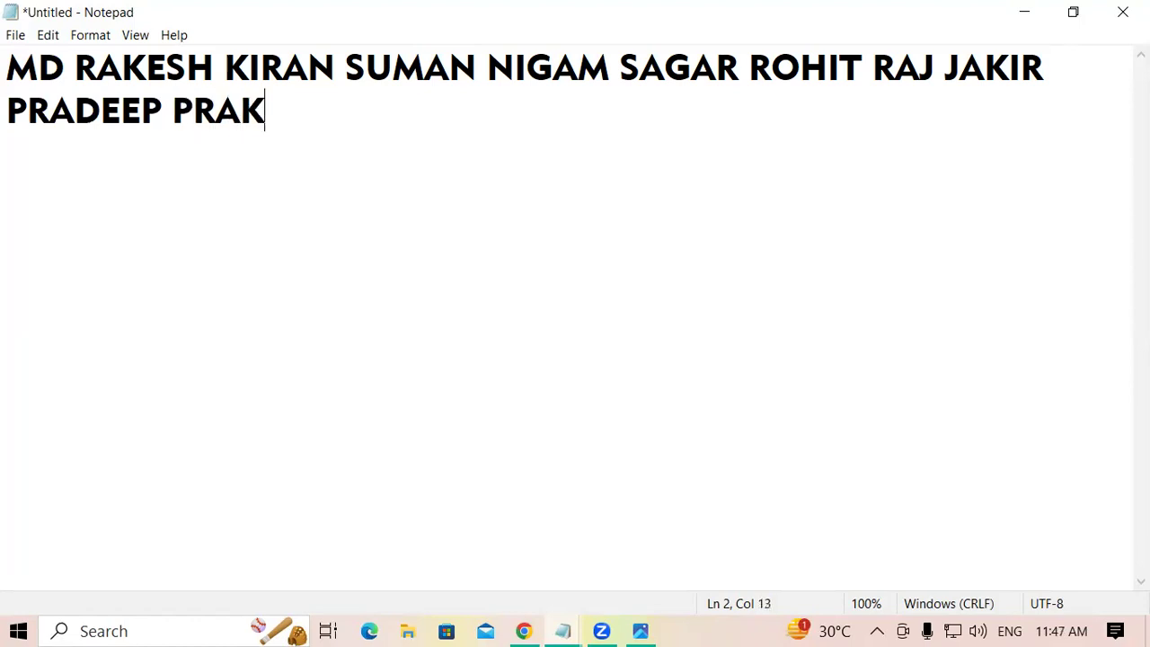
text(ASH)
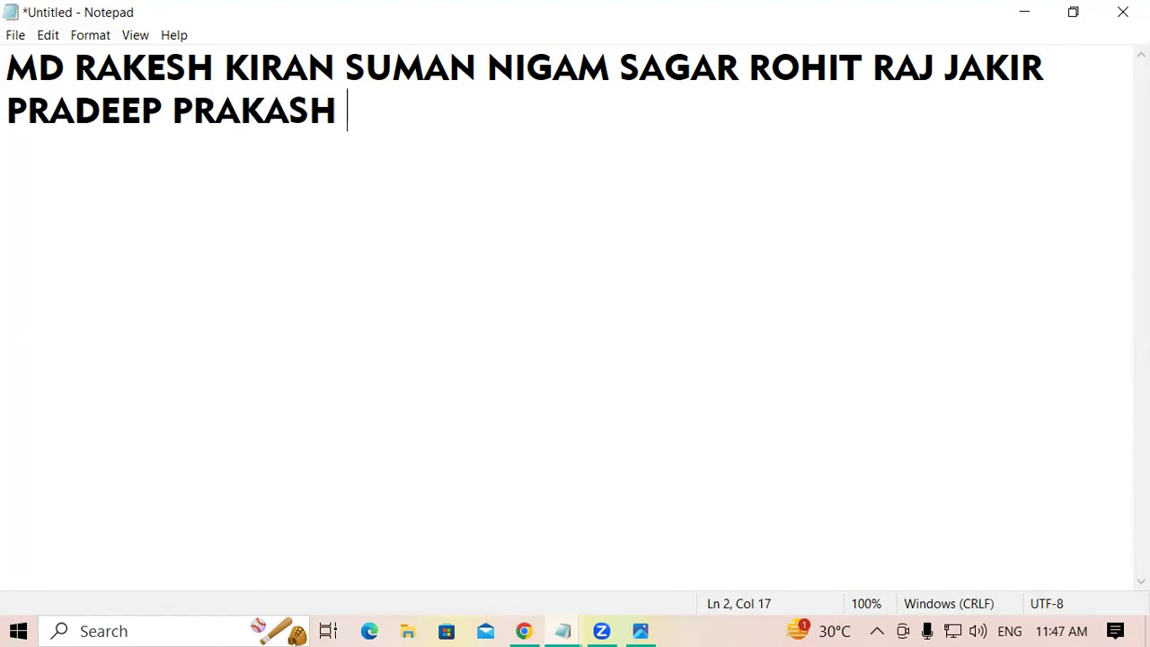
text(GA)
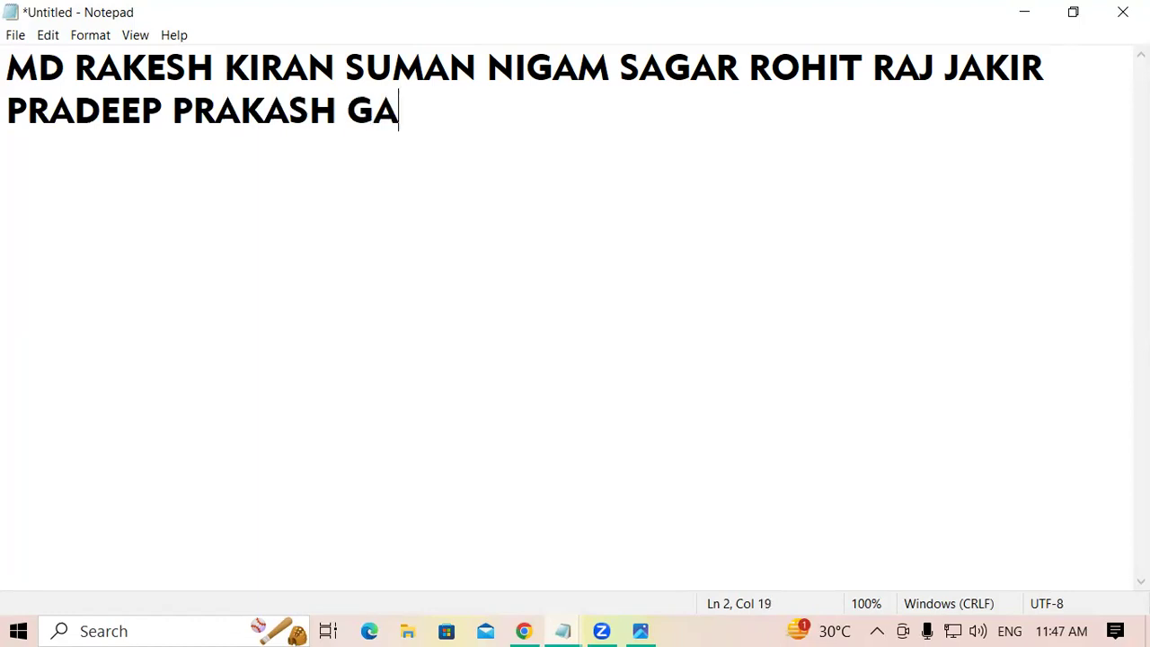
text(GAN GUN)
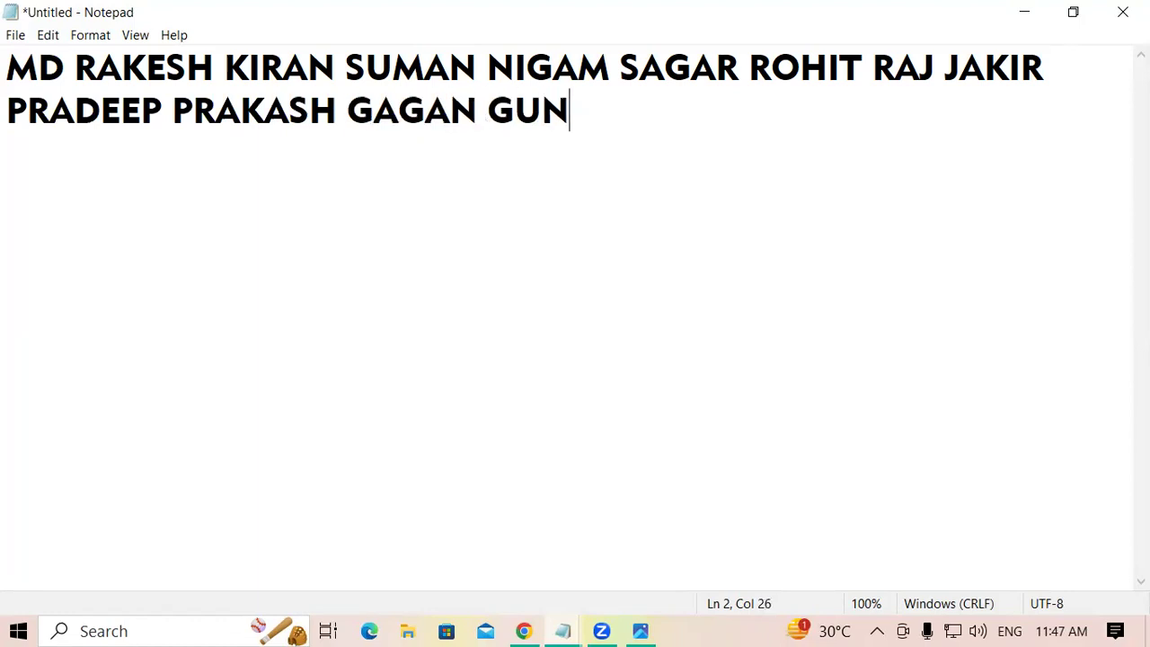
text(JA )
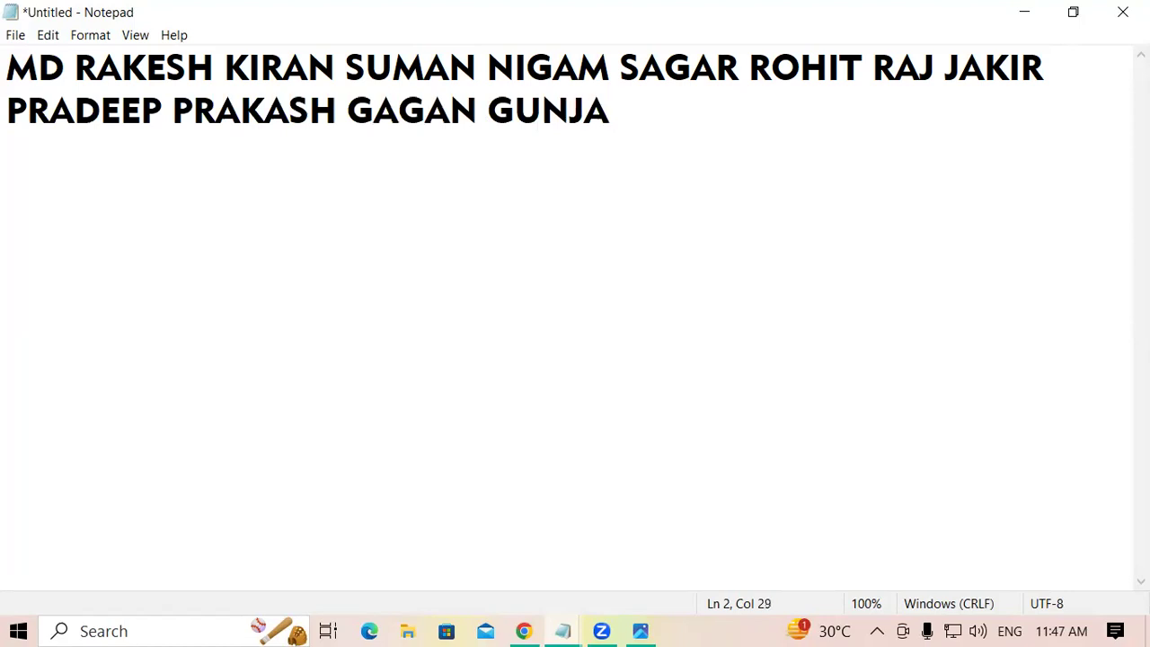
text(MANISH )
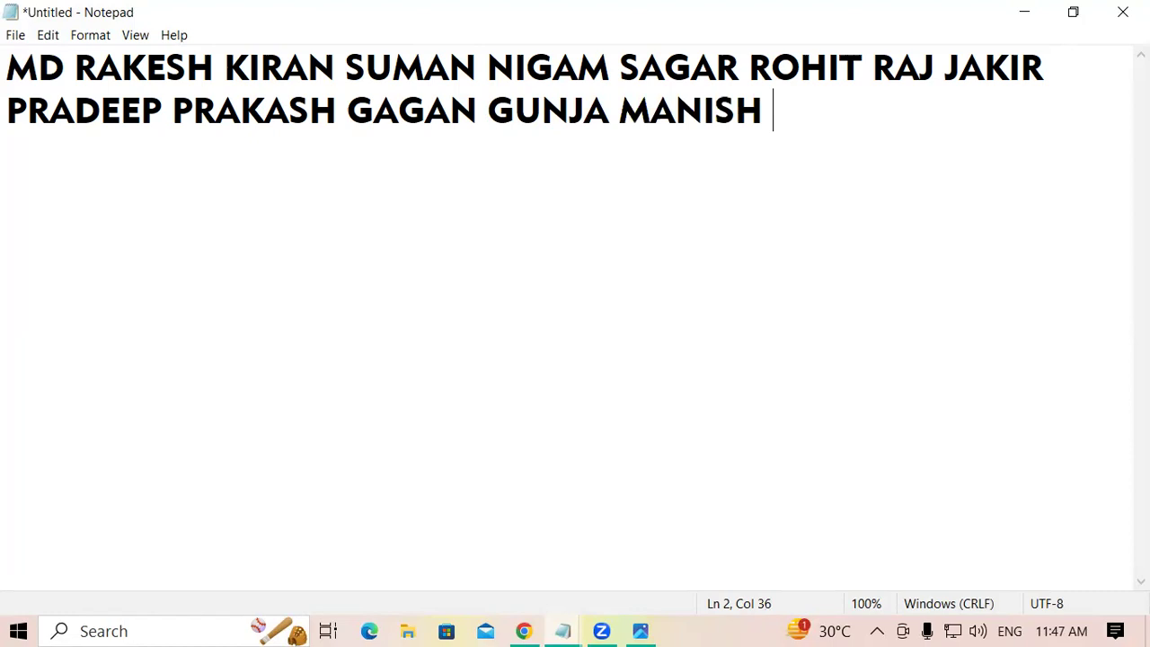
text(KAMAL P)
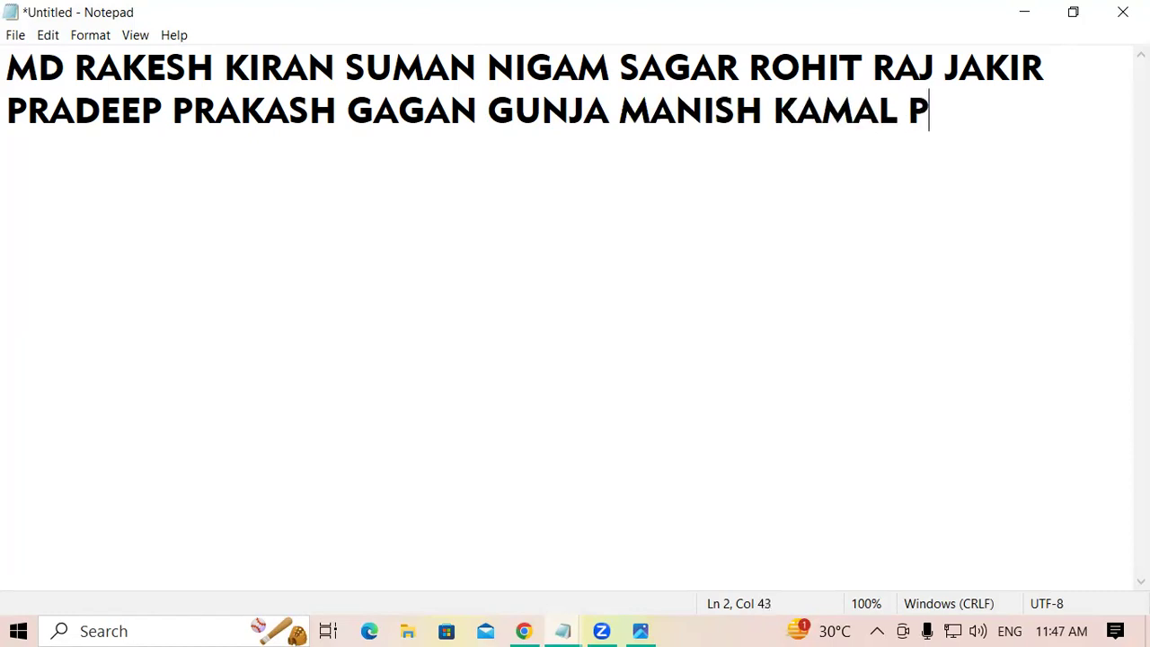
text(RIYANK)
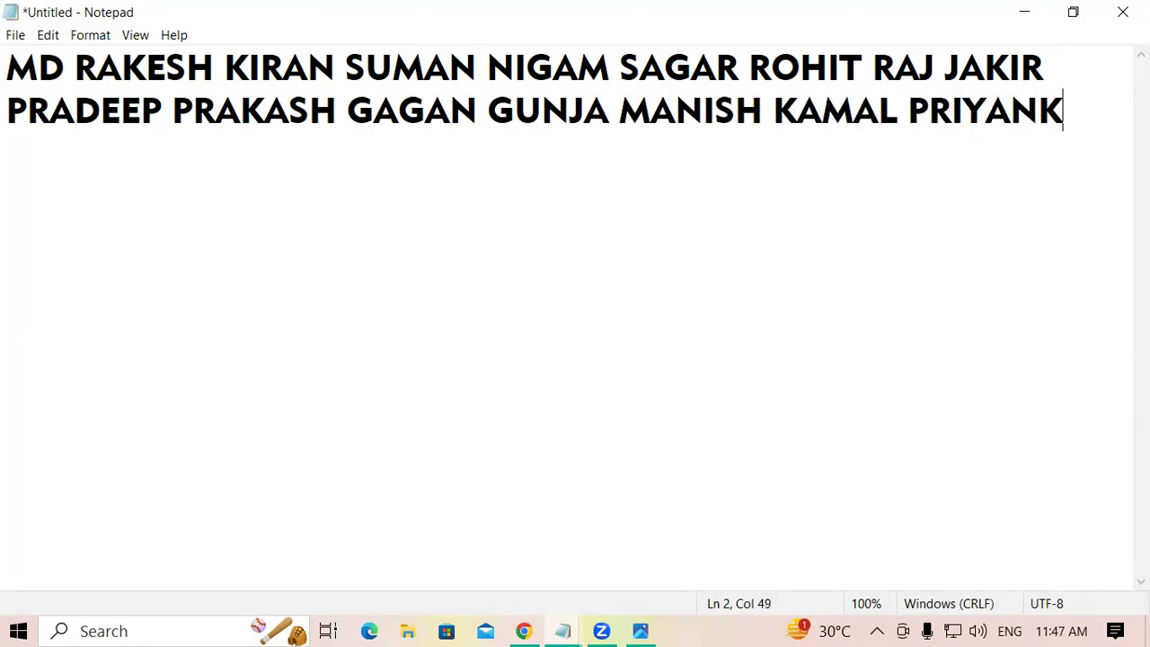
text(A PRAVEEN)
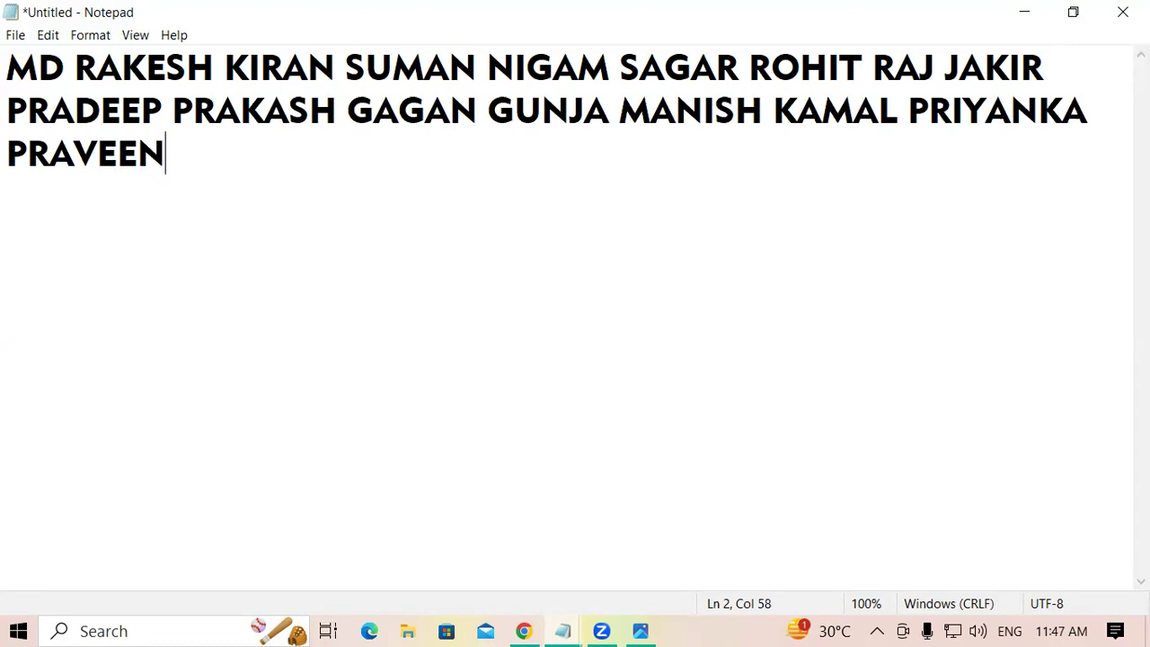
Step: Save the document in the Music folder as ".BAT"
key(ctrl+s)
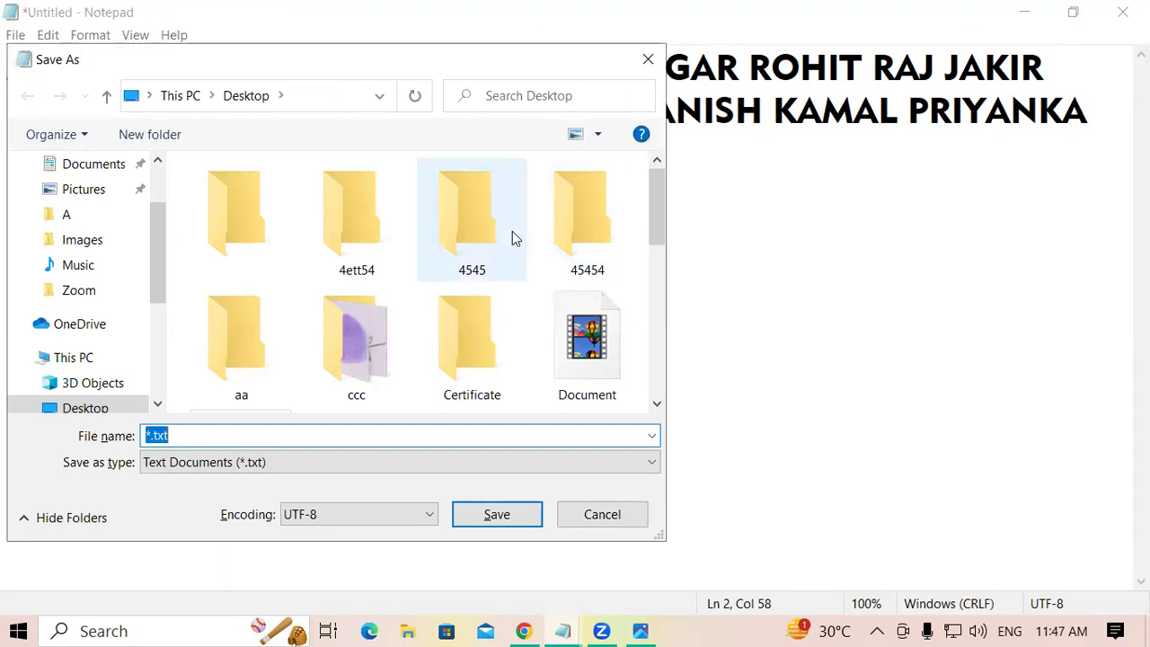
click(79, 266)
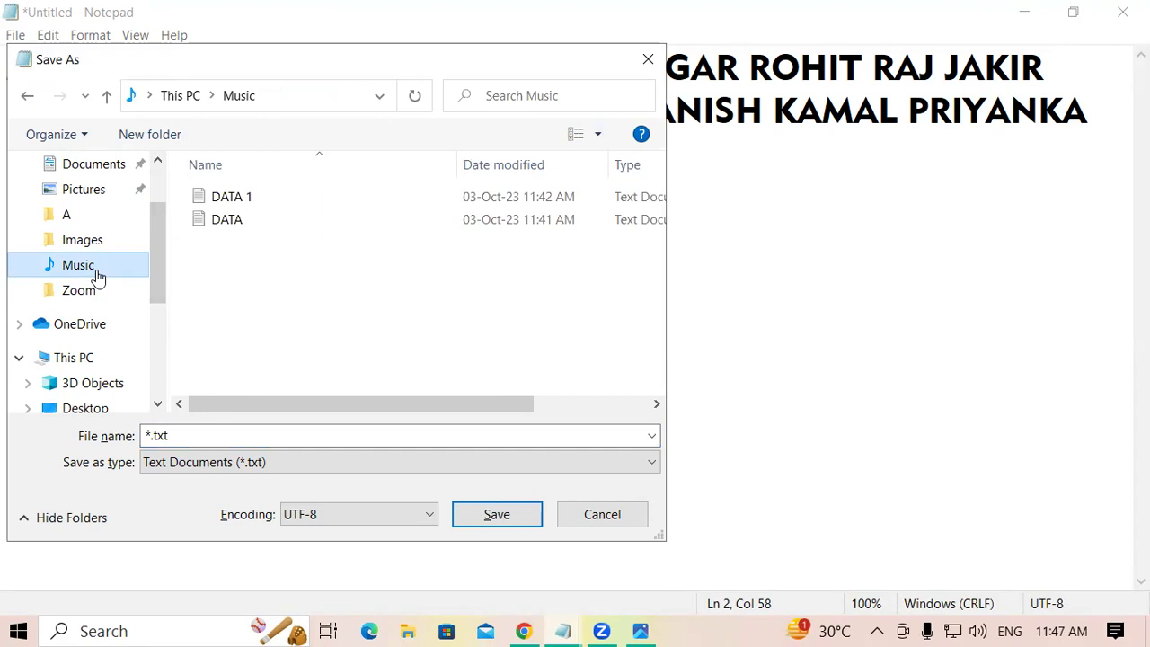
click(174, 435)
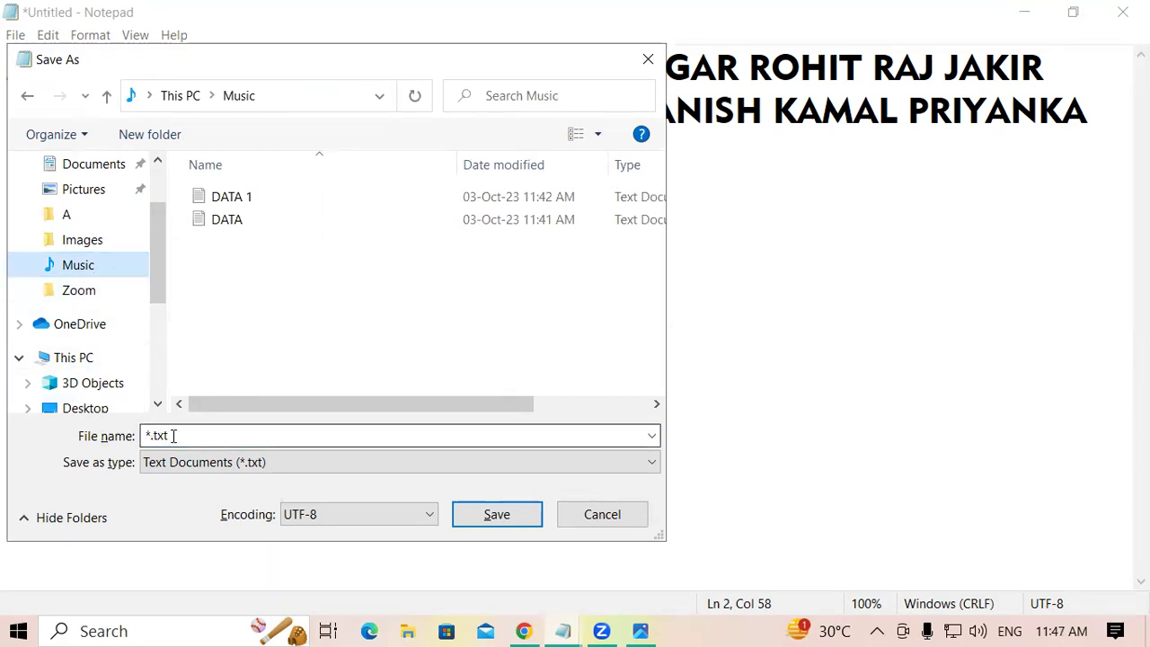
double_click(173, 436)
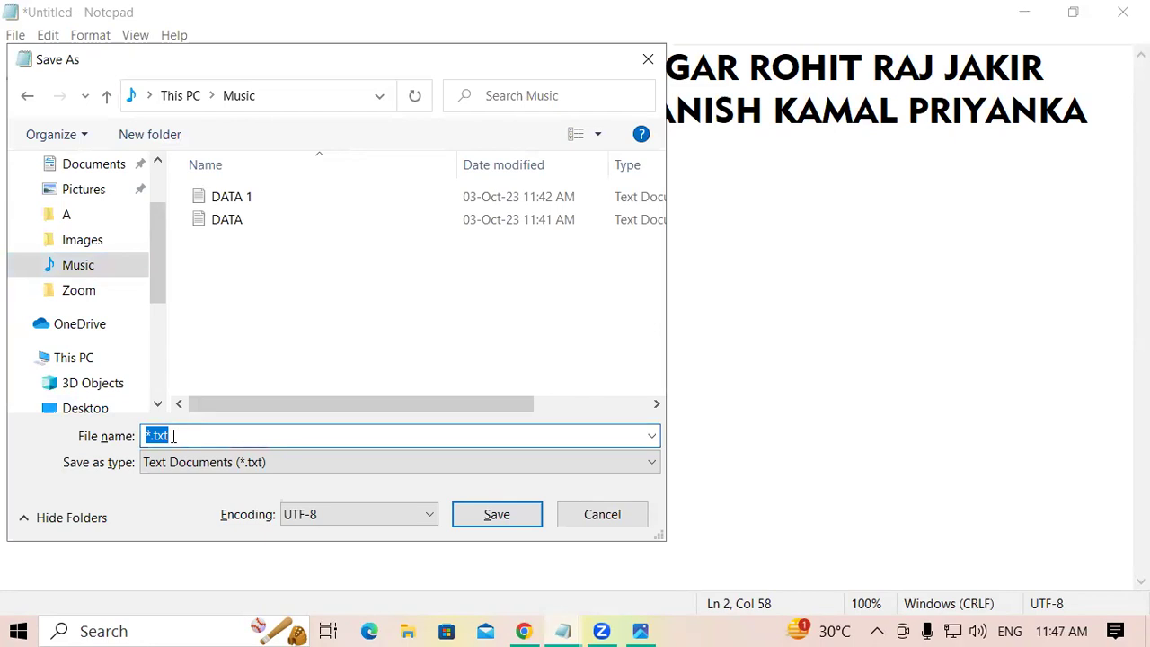
key(BackSpace)
text(.BAT)
click(488, 523)
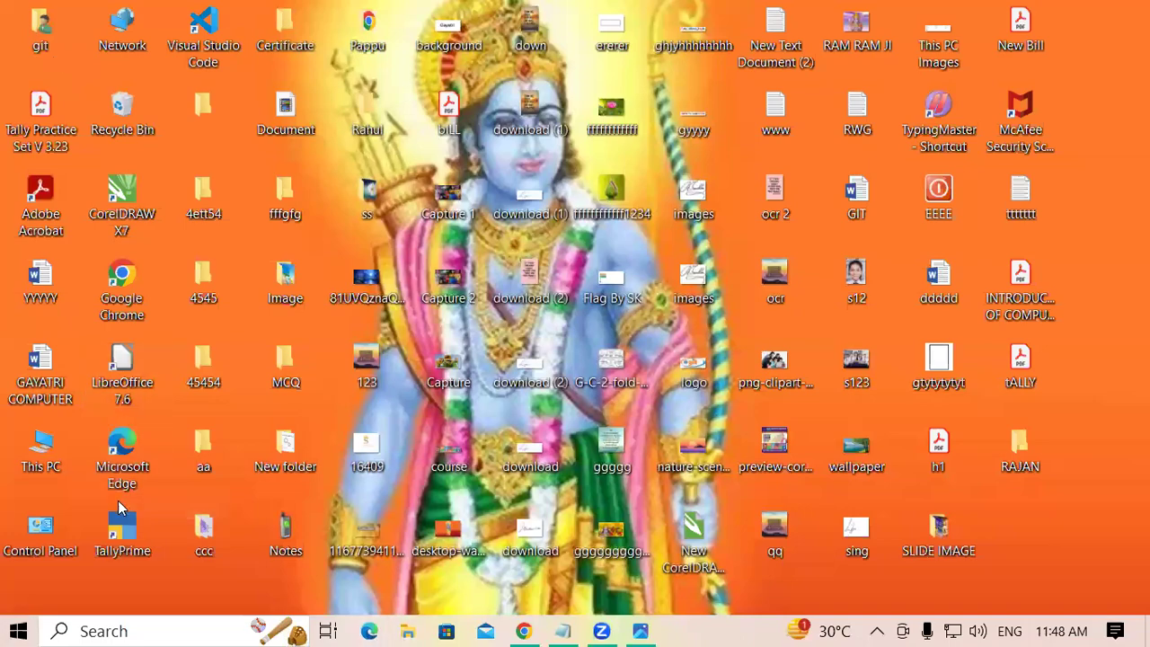
Step: Open the Music folder in File Explorer and run the .BAT batch file
double_click(47, 454)
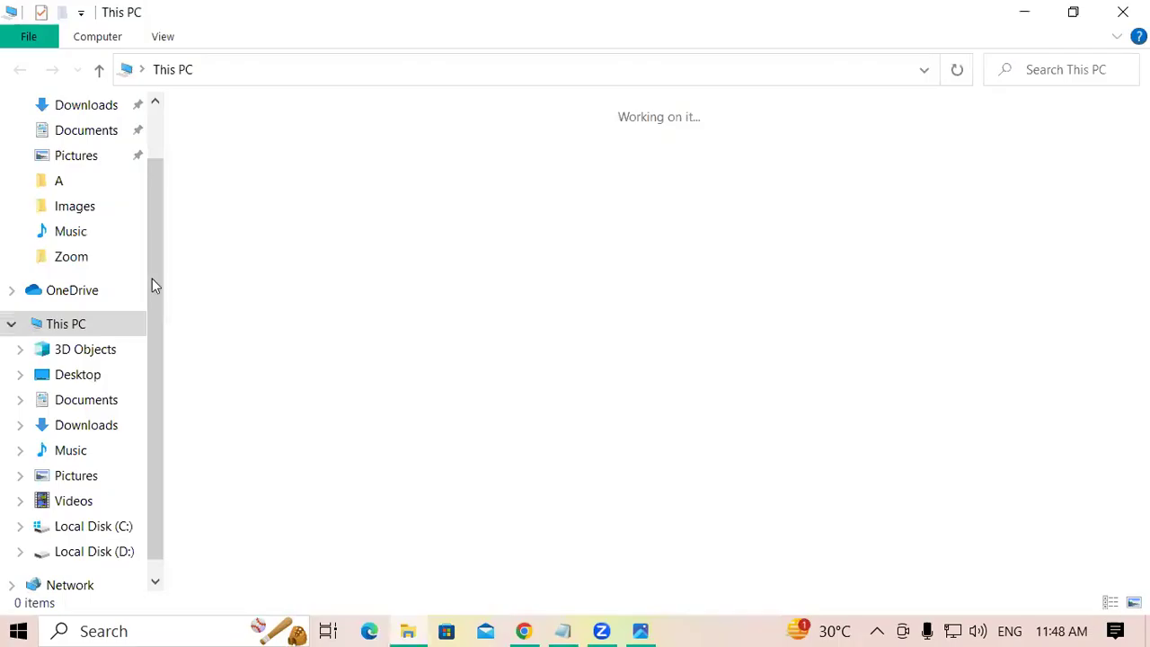
click(72, 235)
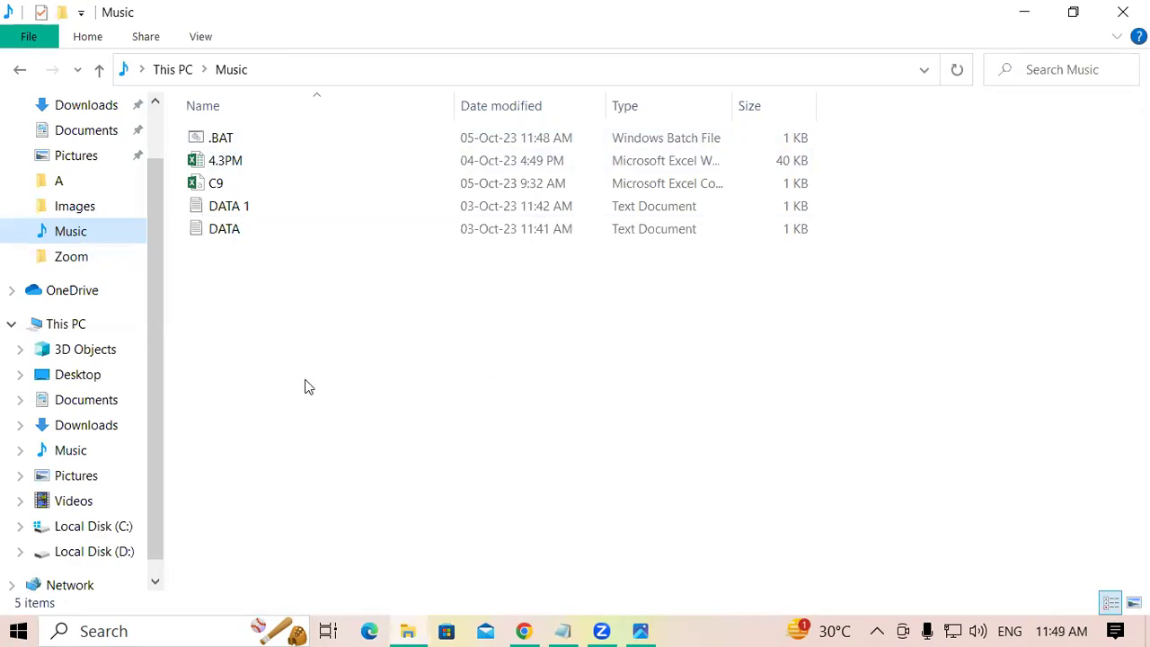
click(263, 138)
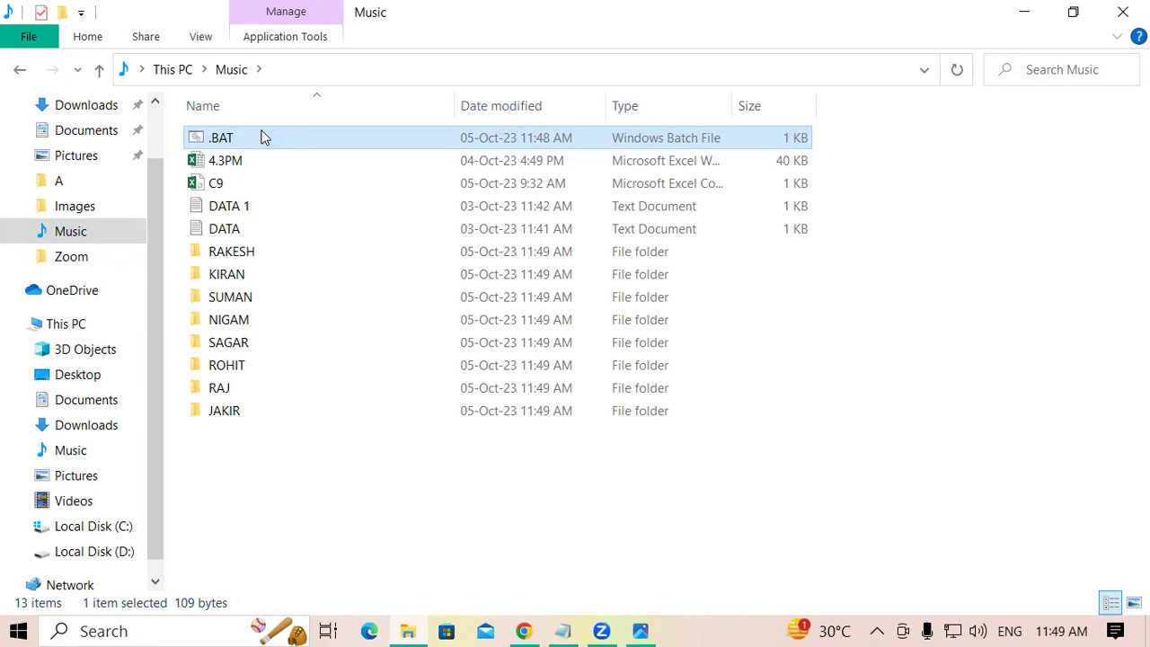
Step: Create a new folder in Music, try giving it the same first name as an existing folder, and decline merging them
click(241, 388)
click(285, 482)
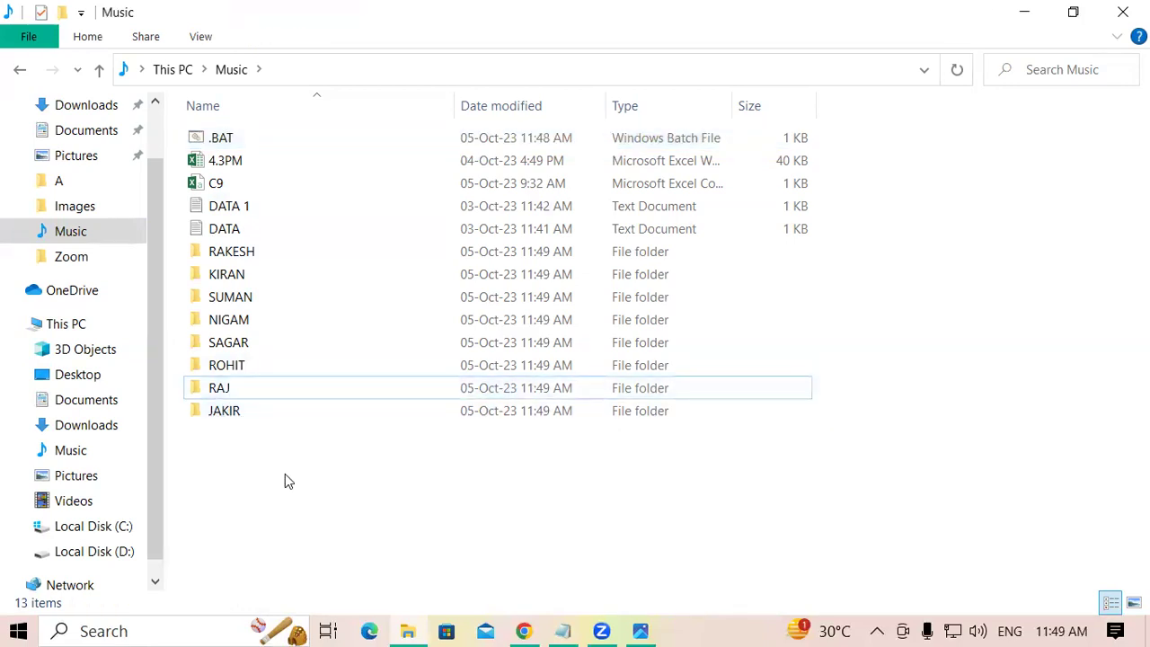
key(ctrl+shift+n)
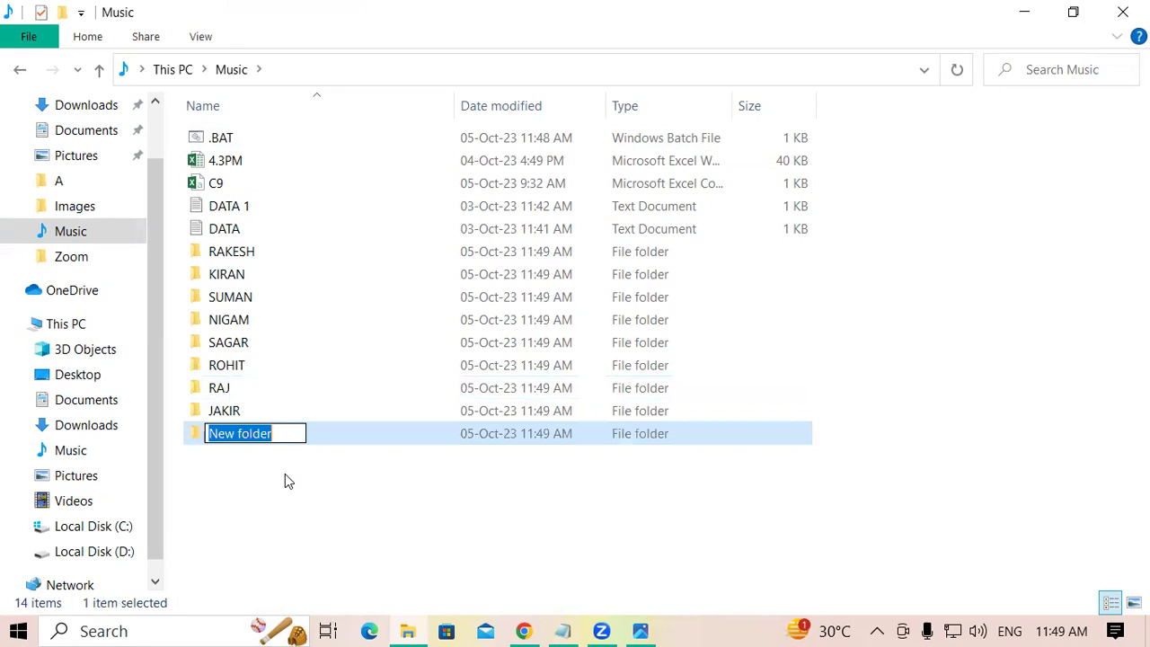
text(RAJ)
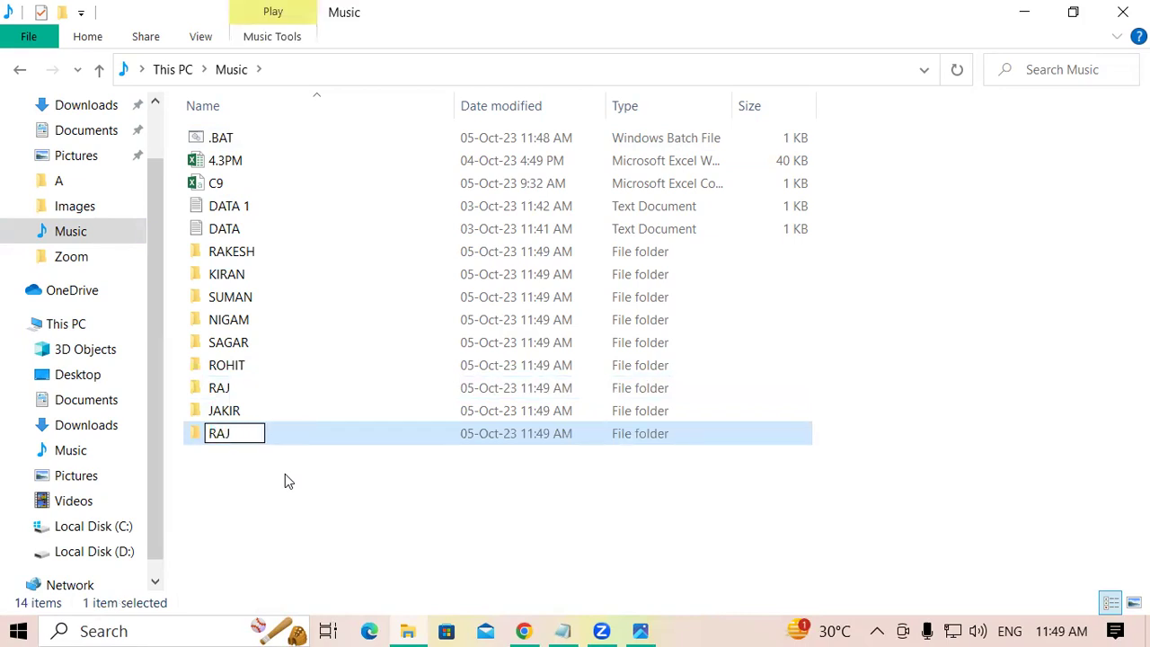
key(Return)
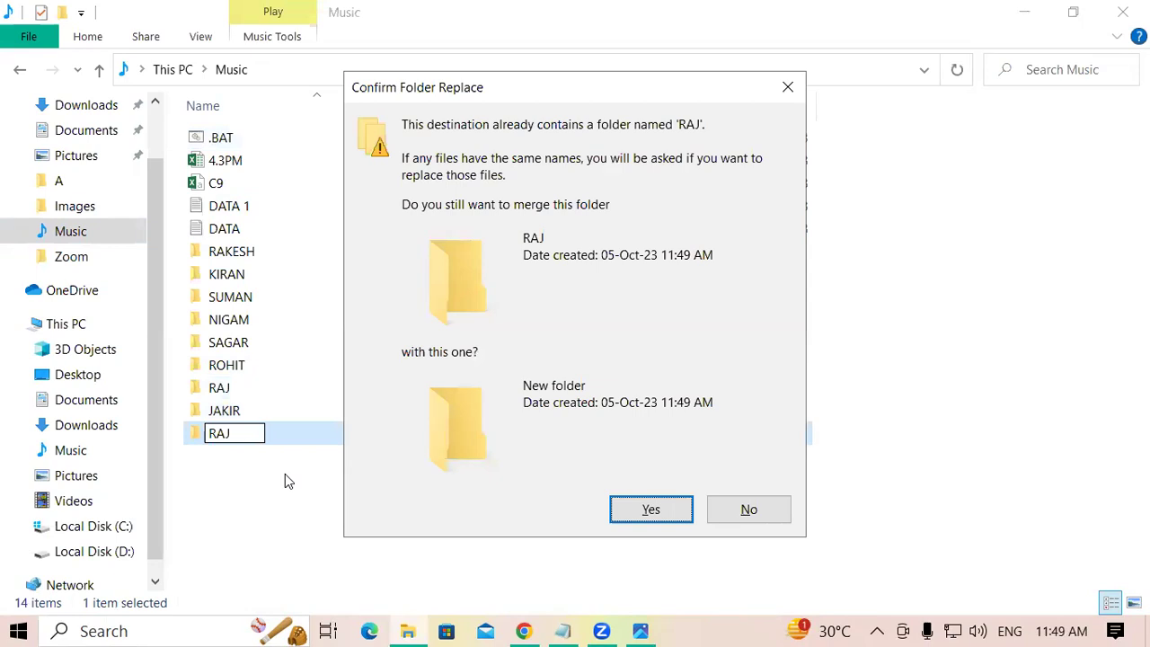
click(771, 510)
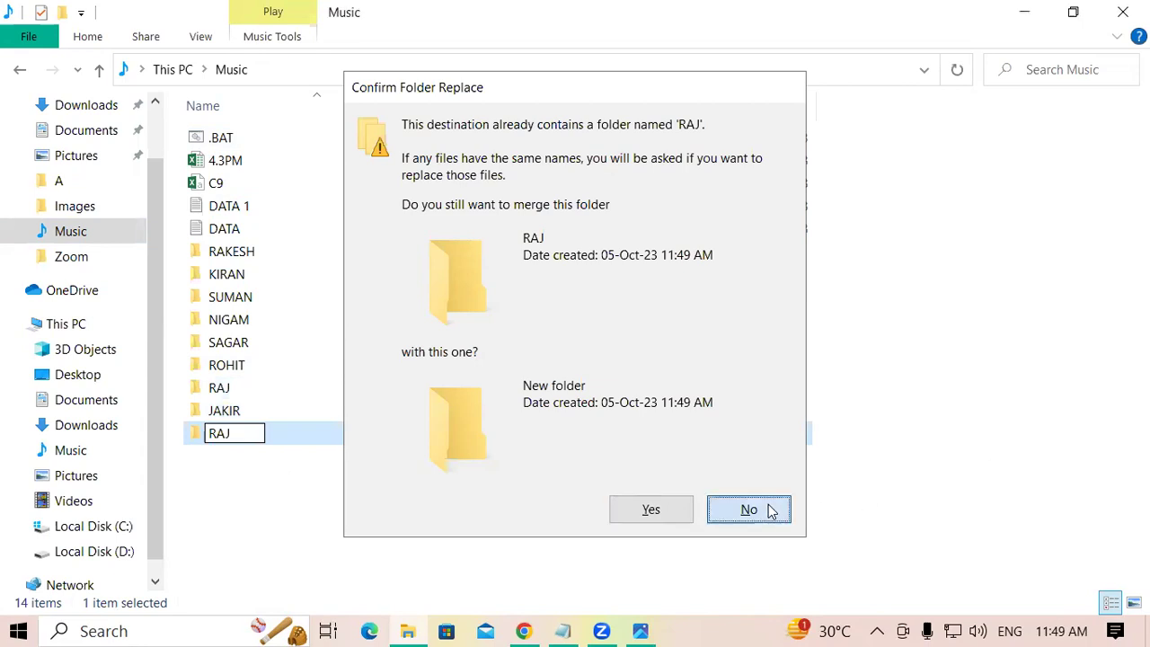
Step: Rename the new folder with the duplicate first name, inserting the RLE (Start of right-to-left embedding) Unicode control character in place of the cleared default name
right_click(277, 436)
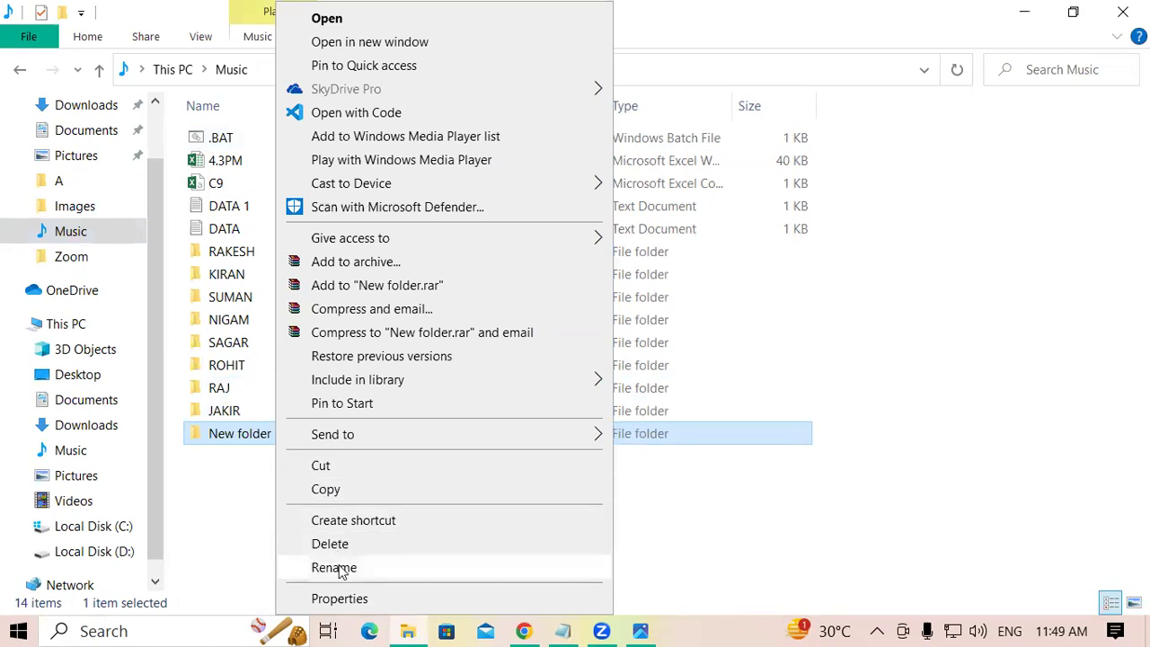
click(334, 567)
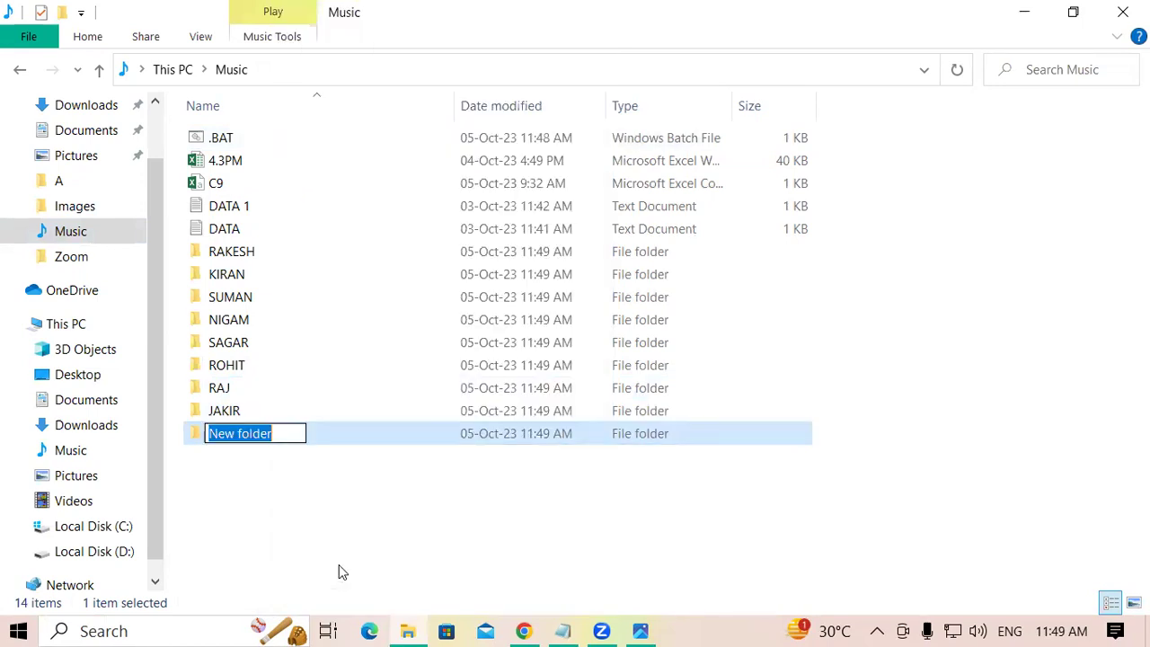
right_click(260, 433)
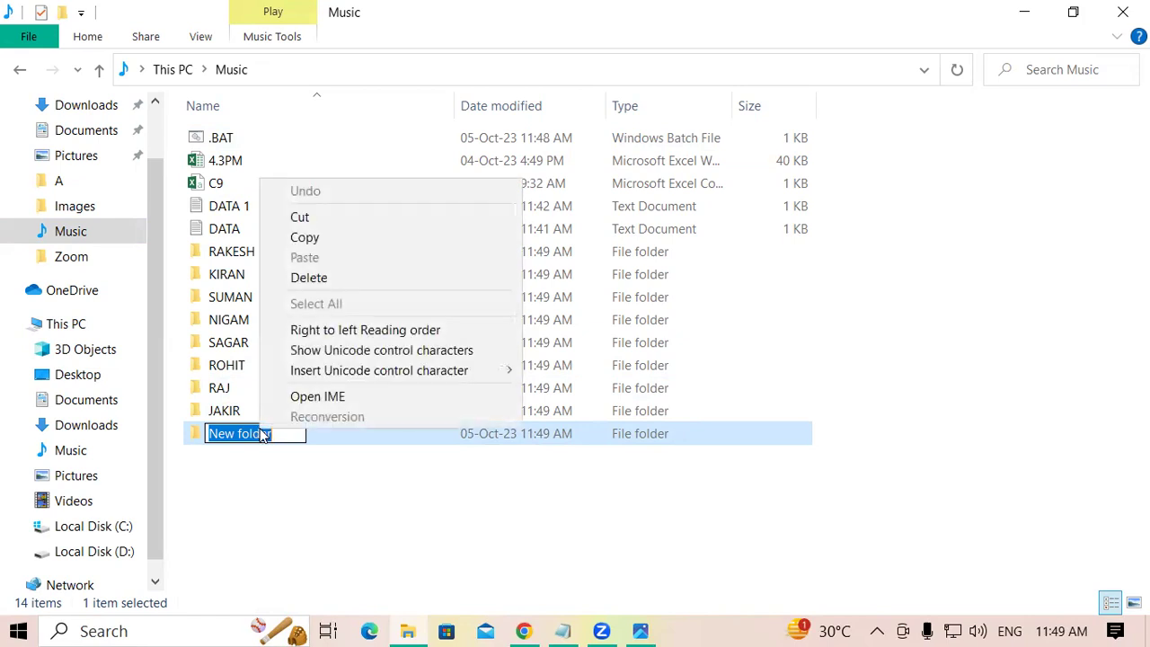
click(335, 287)
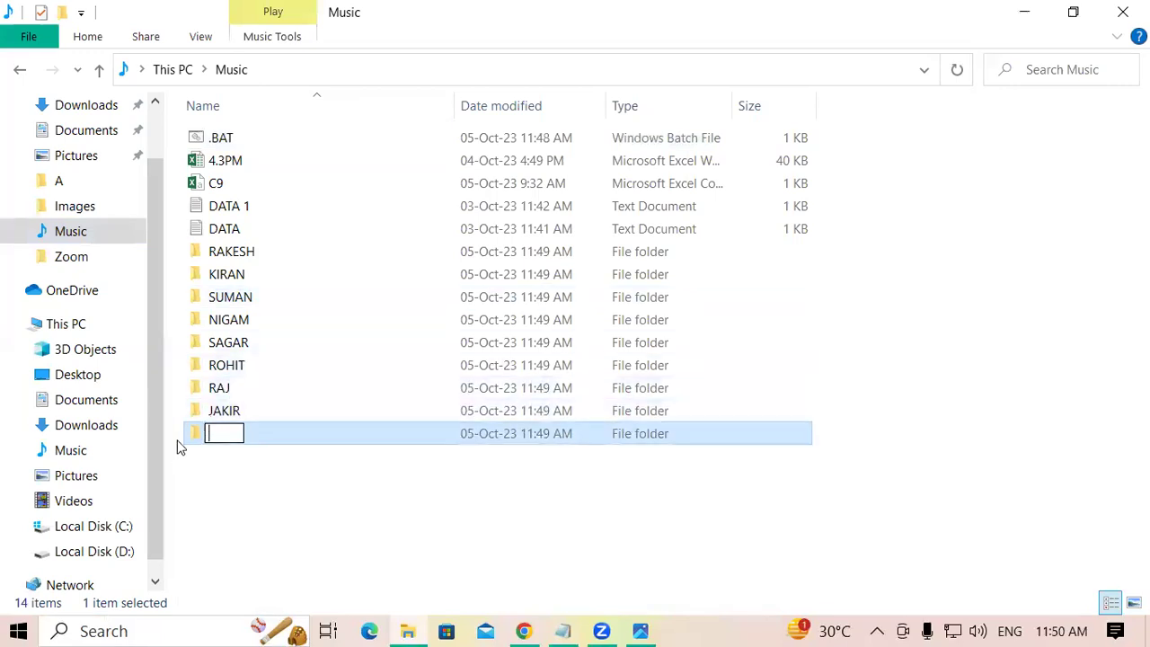
right_click(228, 433)
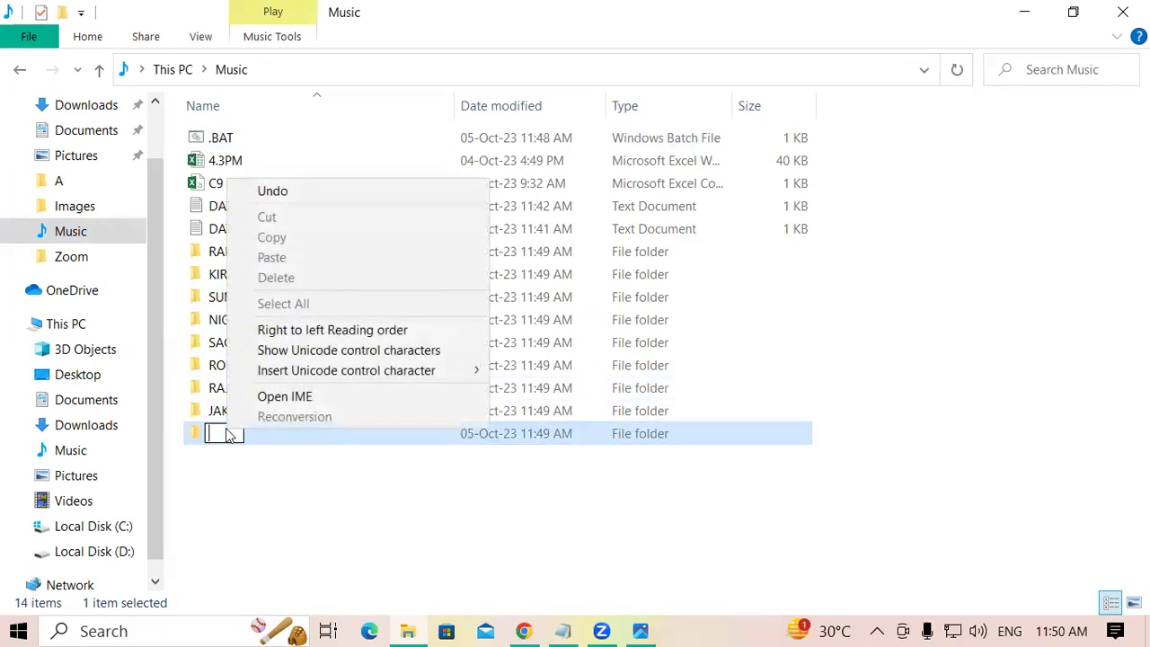
mouse_move(299, 382)
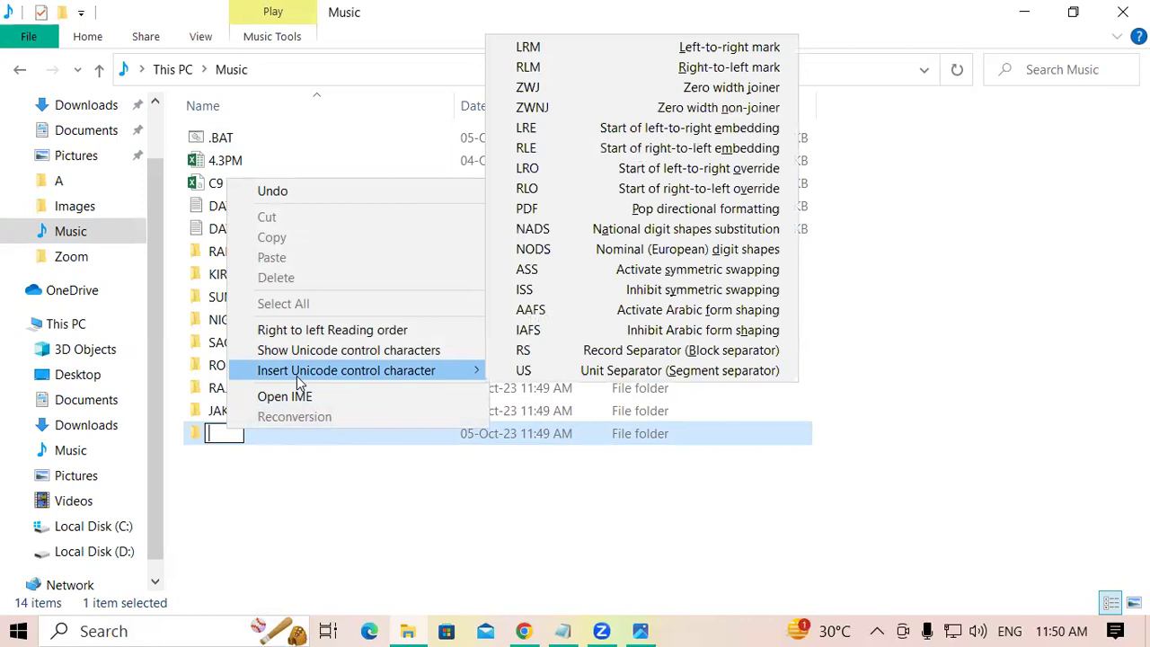
click(636, 147)
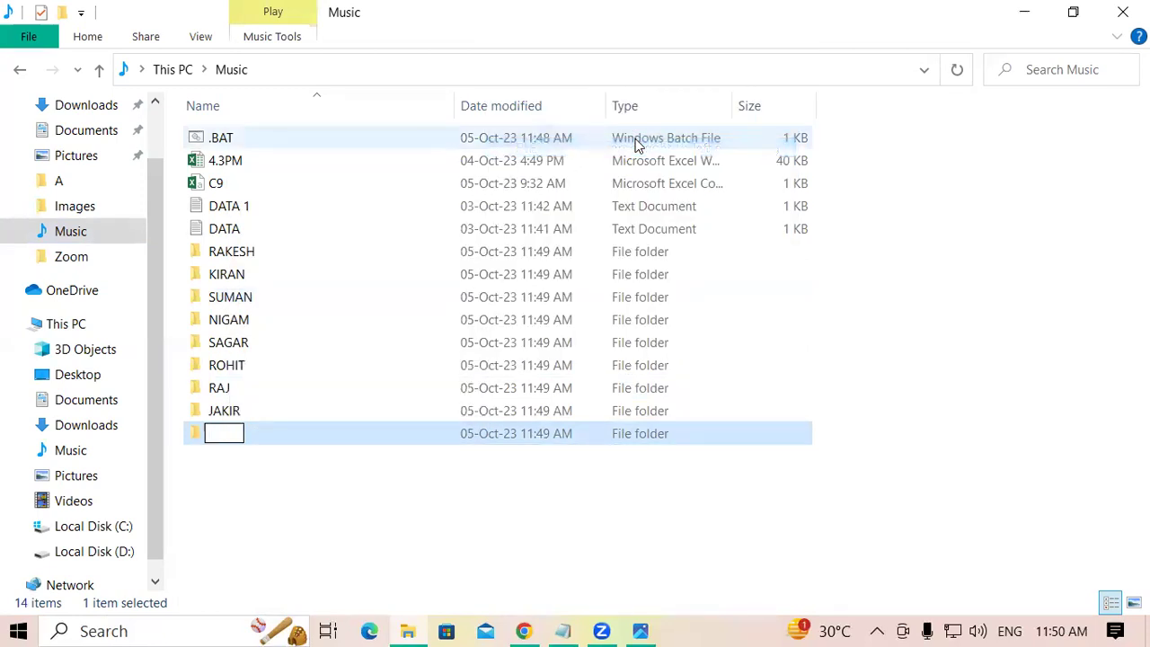
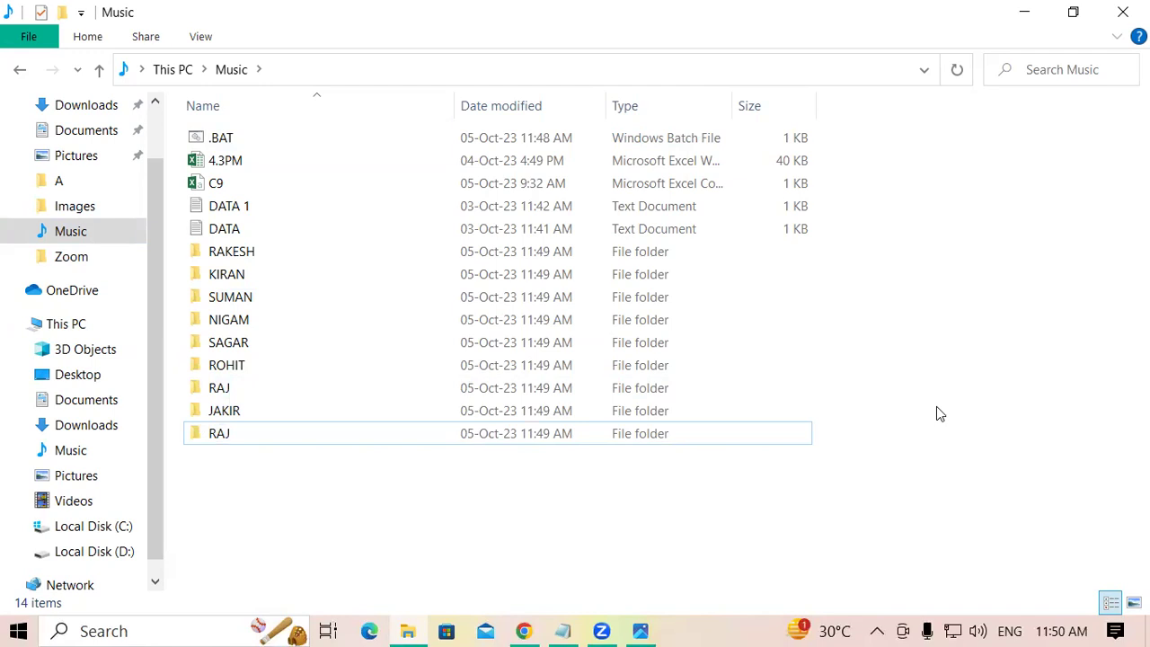
Step: Create another folder in Music with the same duplicate first name, preceded by the LRO (Start of left-to-right override) Unicode control character
key(ctrl+shift+n)
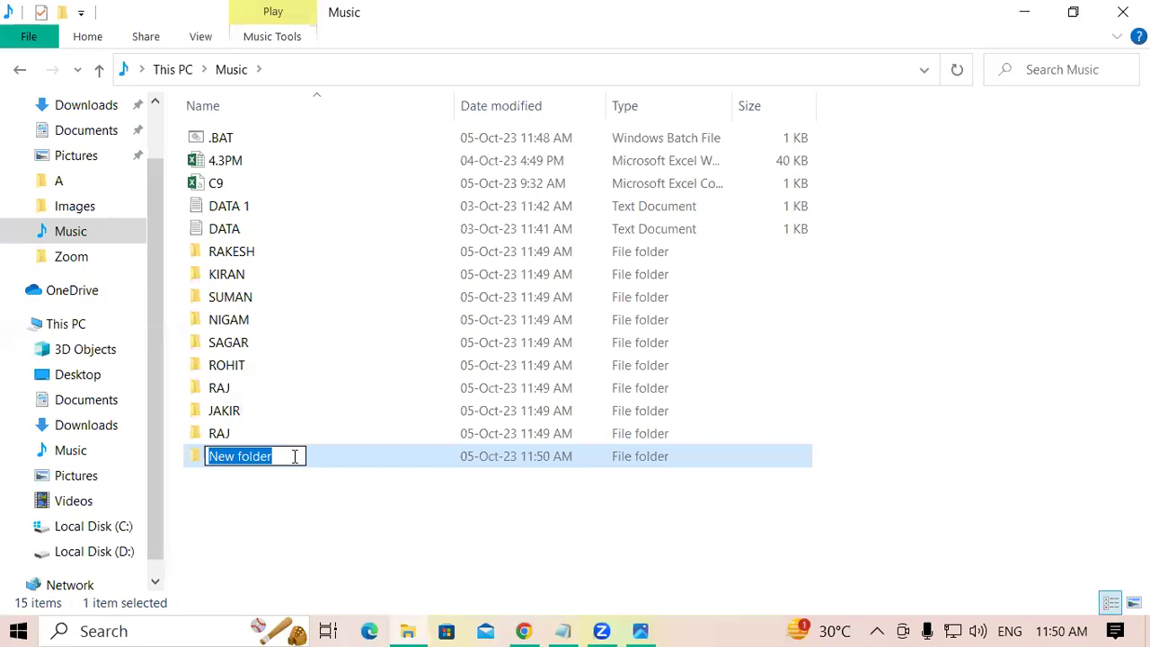
key(BackSpace)
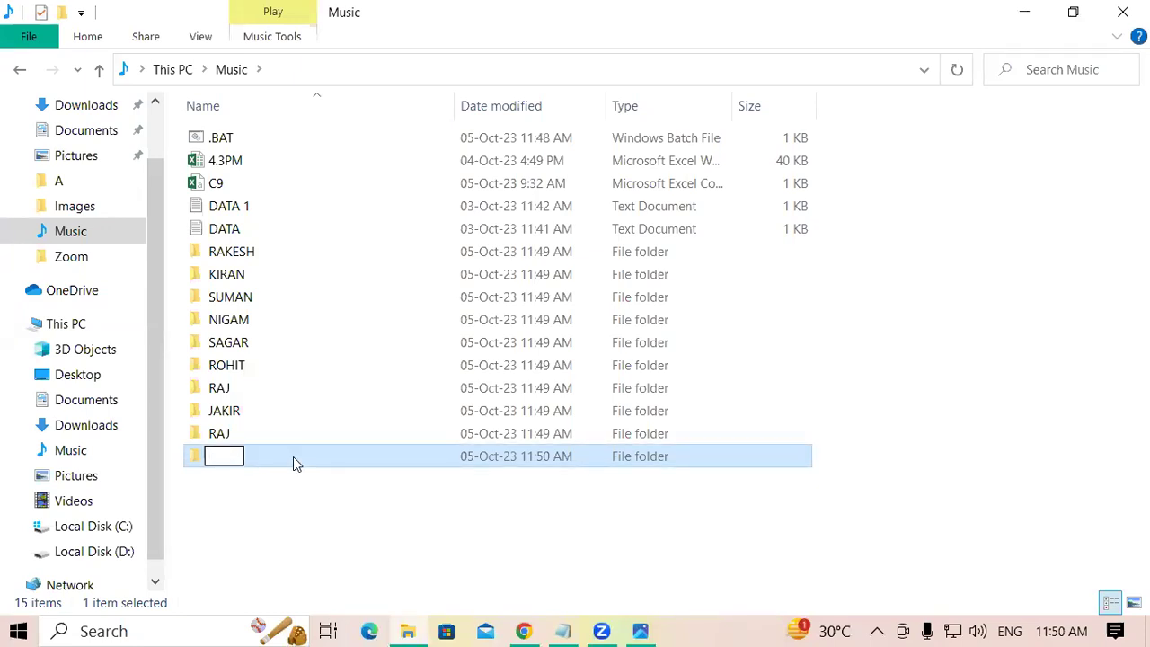
right_click(224, 457)
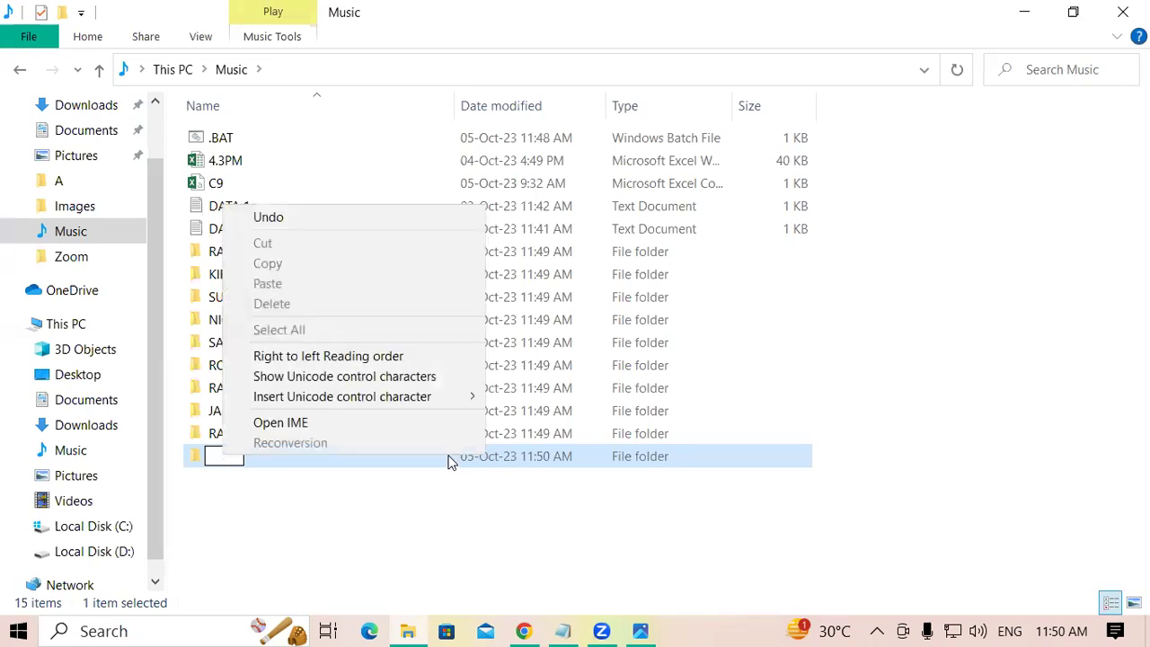
mouse_move(359, 405)
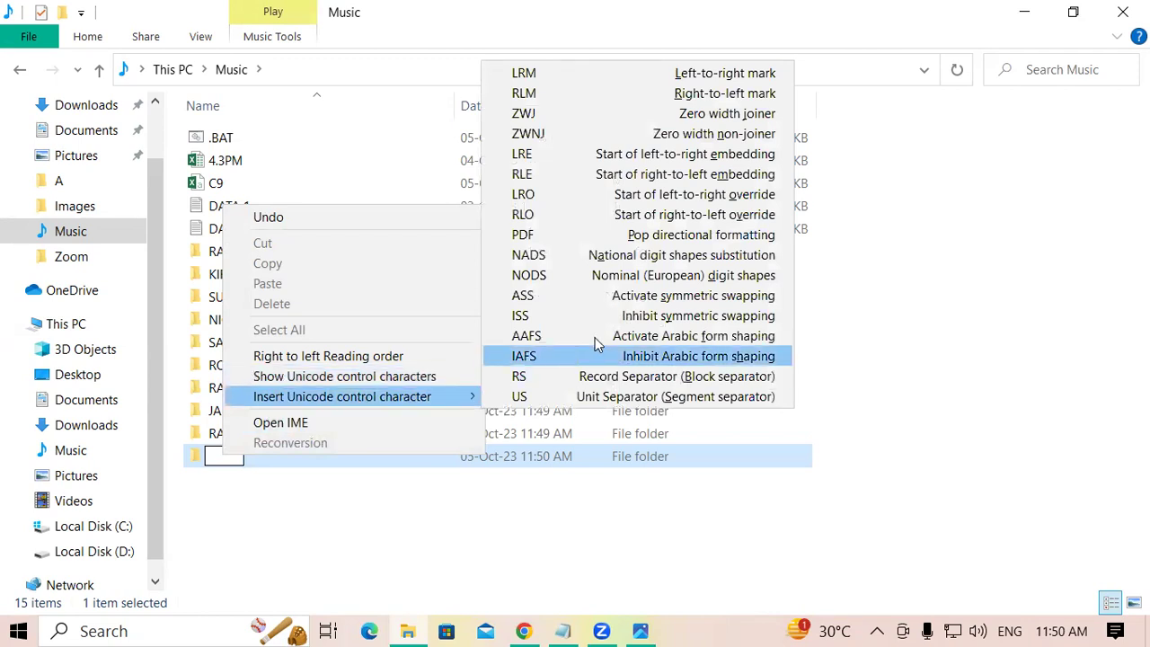
click(661, 194)
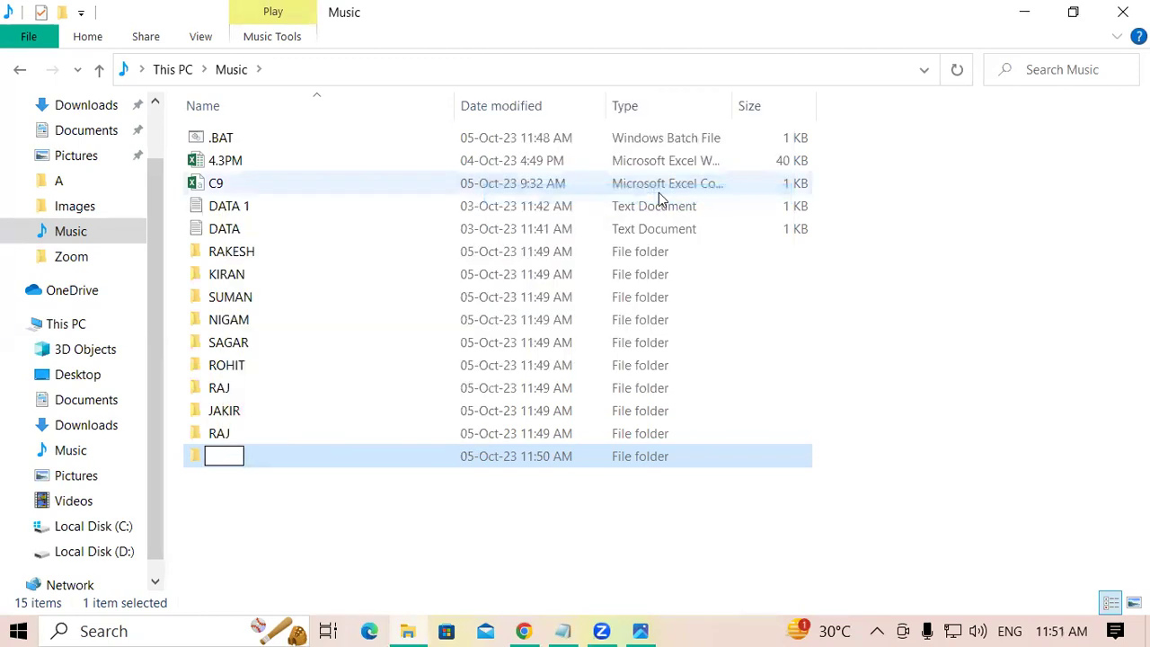
text(RAJ)
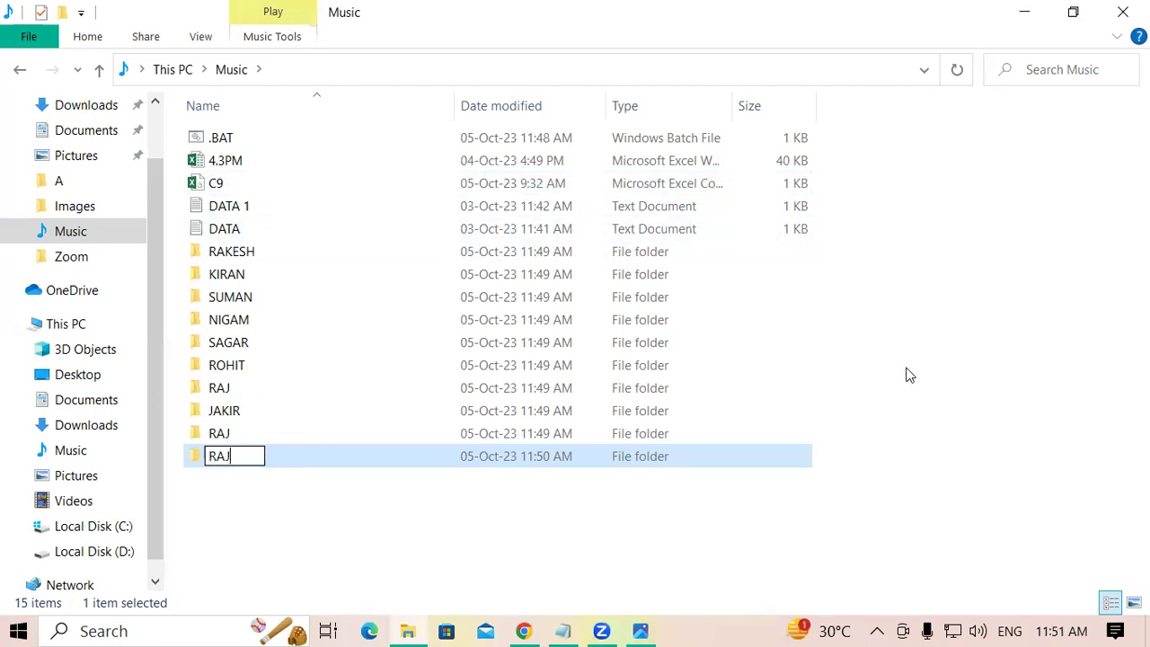
click(913, 406)
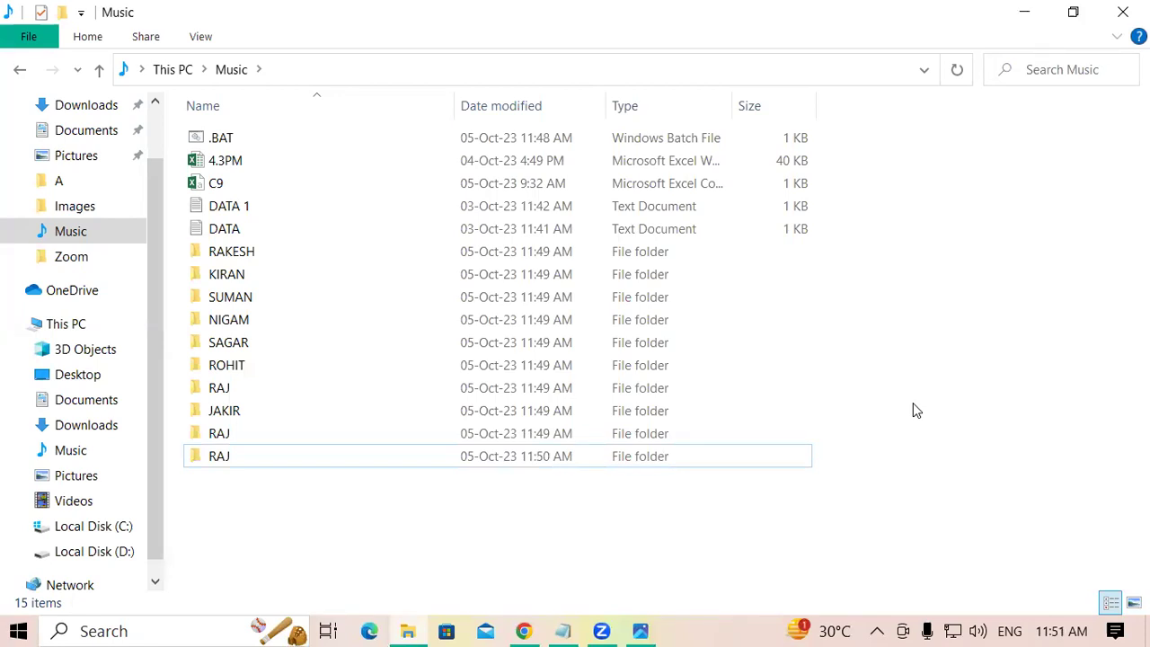
Step: Create a new folder in Music and try to give it a blank name by deleting the default name
key(ctrl+shift+n)
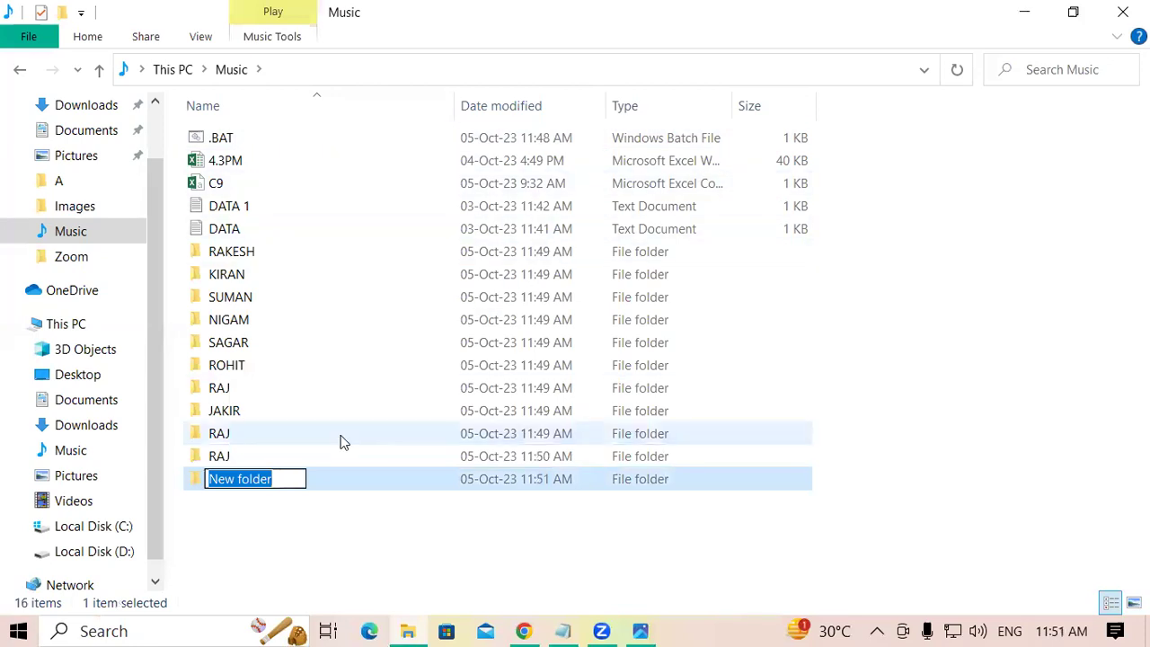
right_click(266, 480)
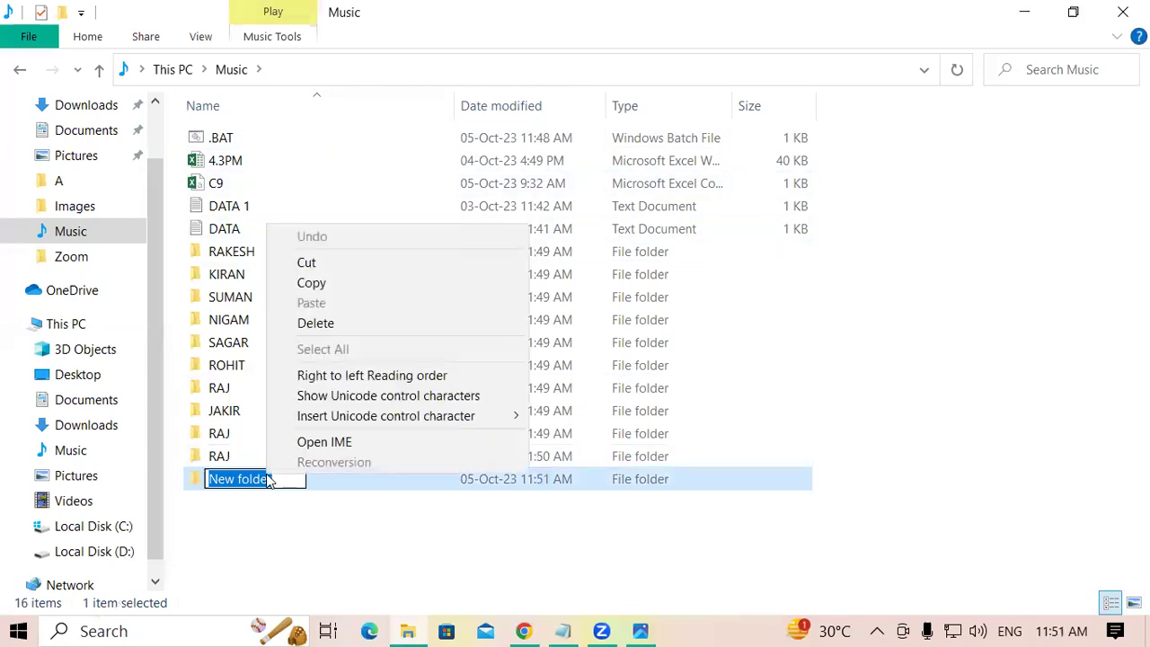
click(331, 332)
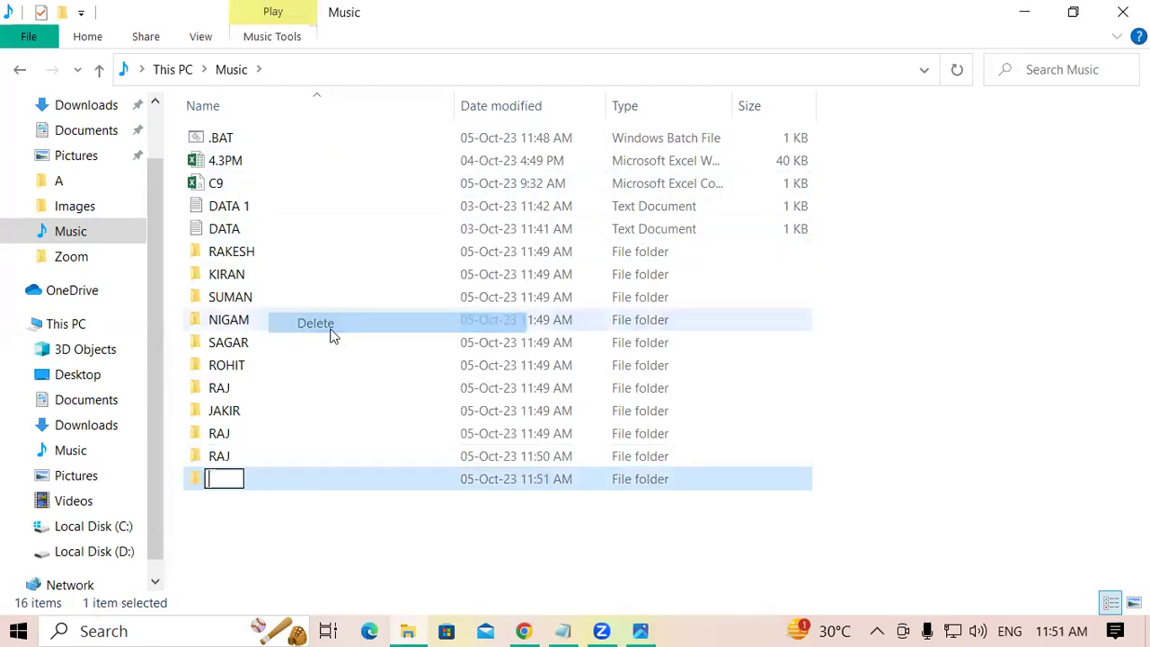
click(953, 393)
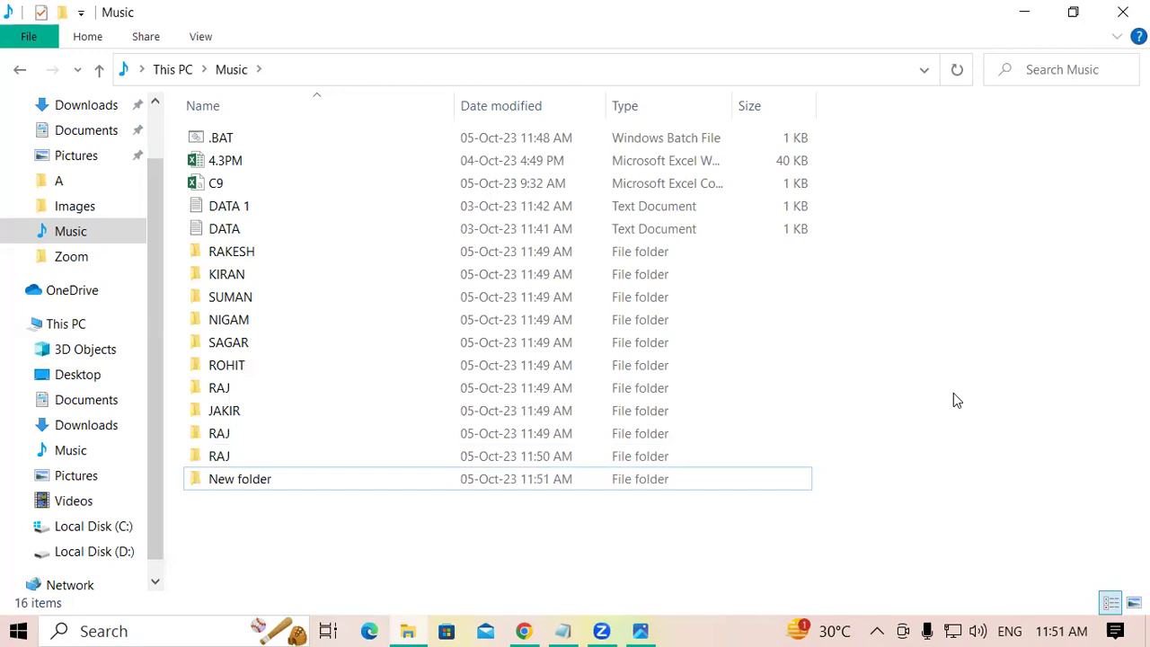
Step: Rename the new folder with only the RLE (Start of right-to-left embedding) Unicode control character in place of its default name
click(265, 480)
right_click(265, 481)
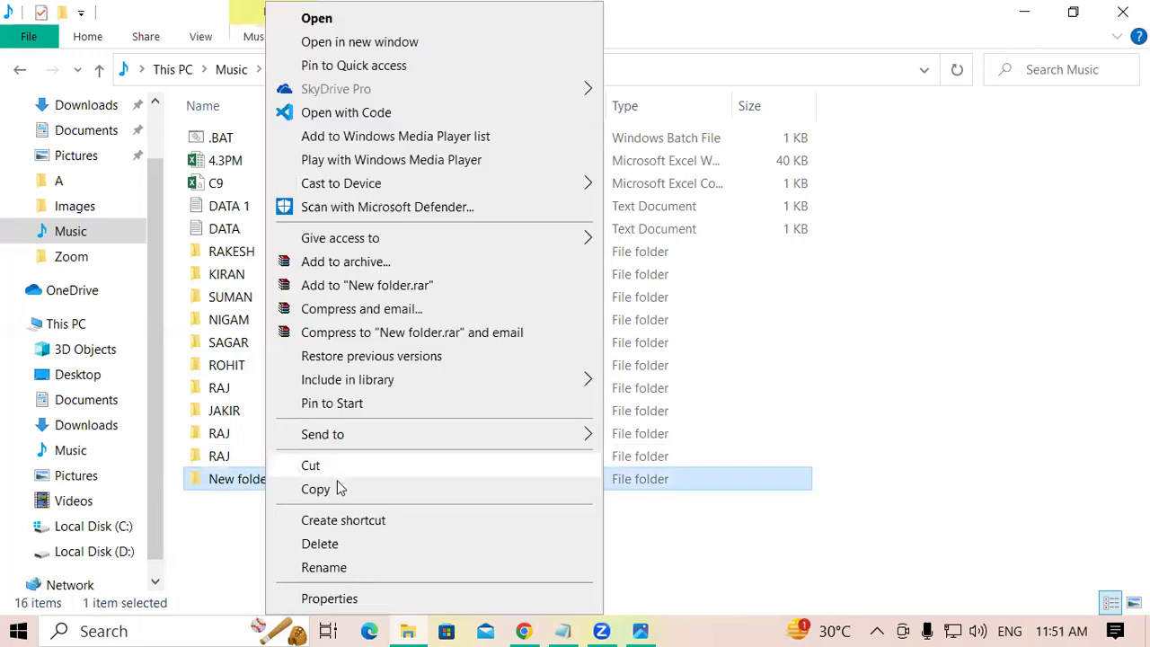
click(348, 566)
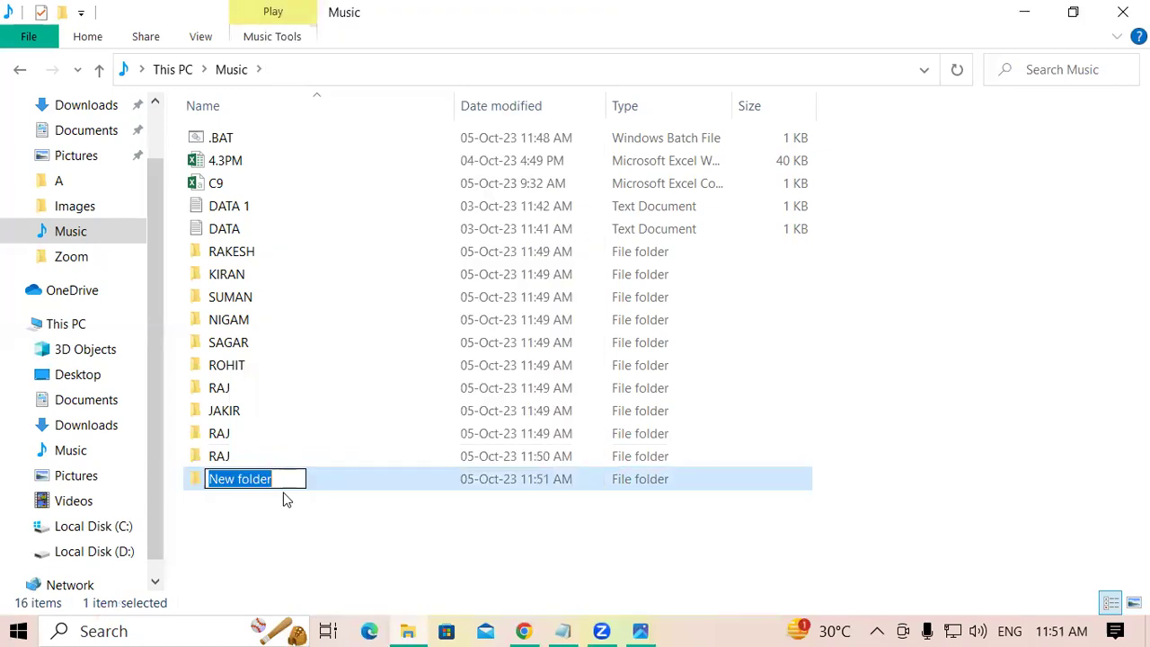
key(BackSpace)
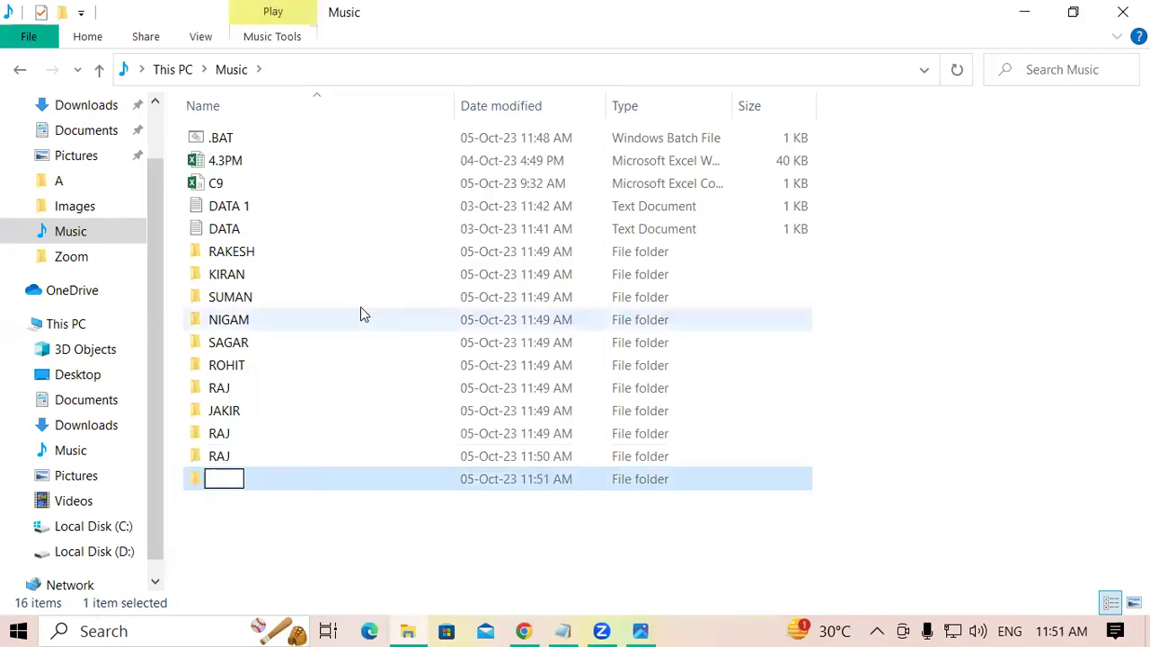
right_click(224, 483)
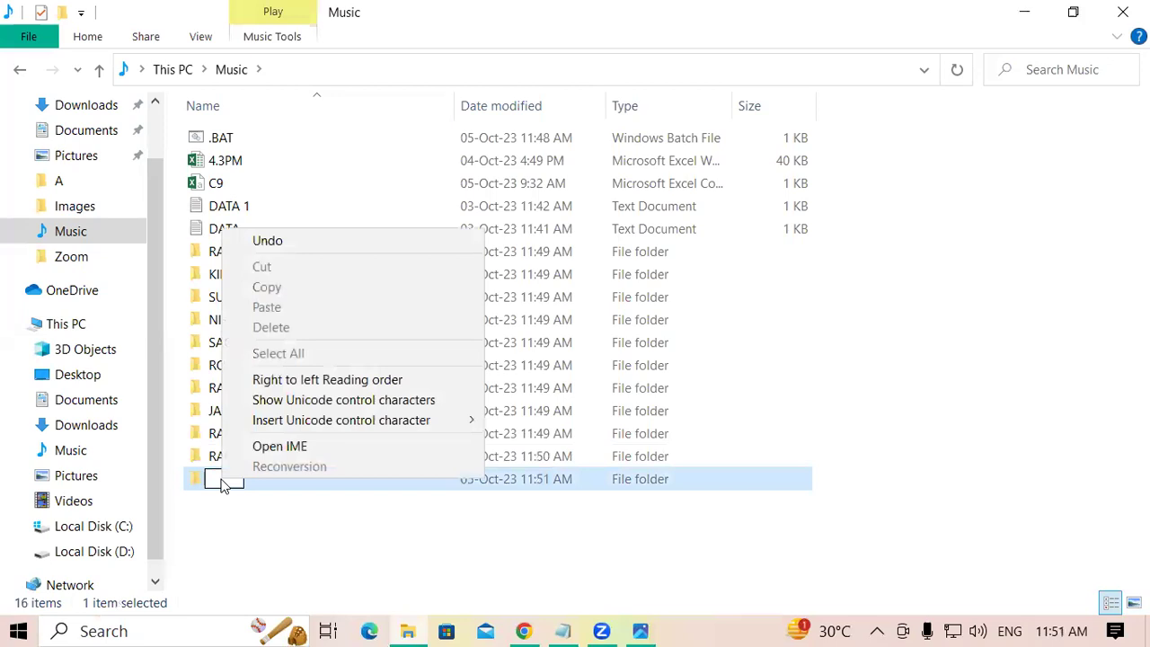
mouse_move(312, 430)
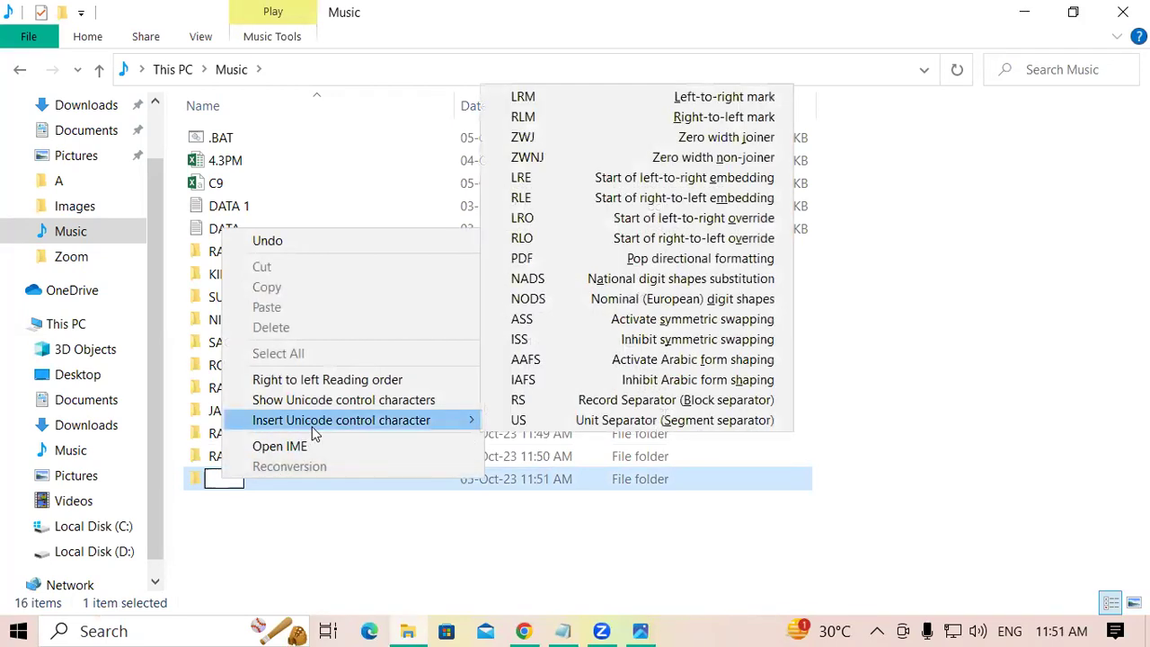
click(635, 197)
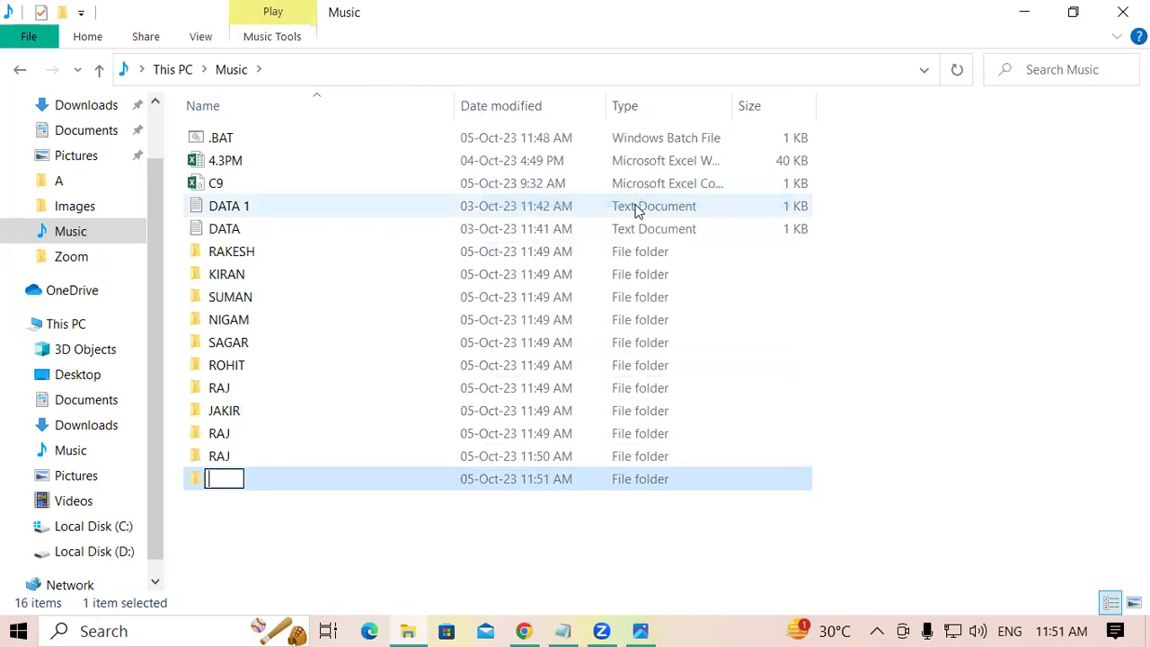
click(1076, 319)
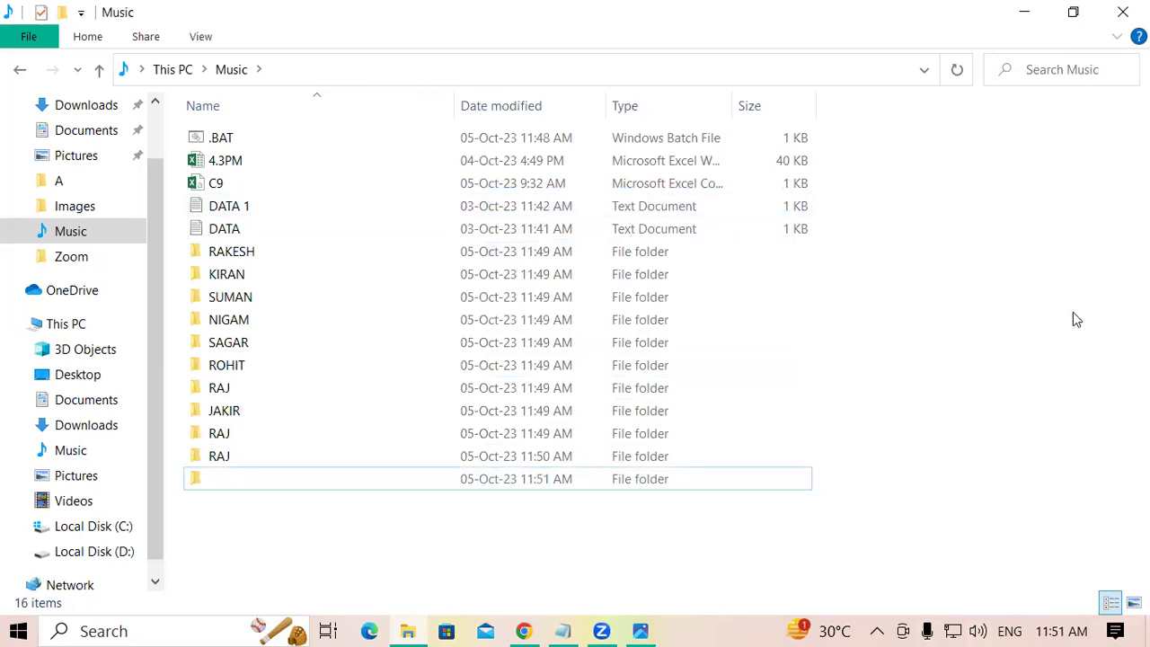